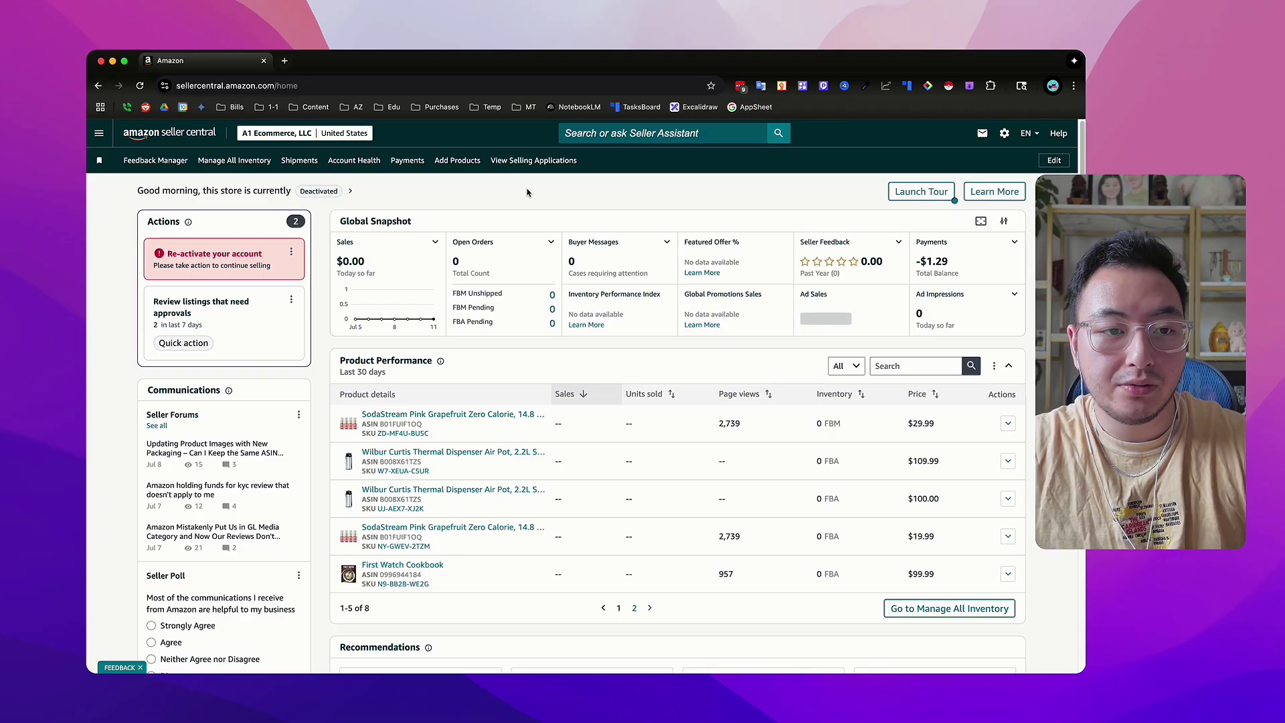
- Refresh the home page so the Global Snapshot shows $0.00 sales and a -$1.29 balance
click(204, 137)
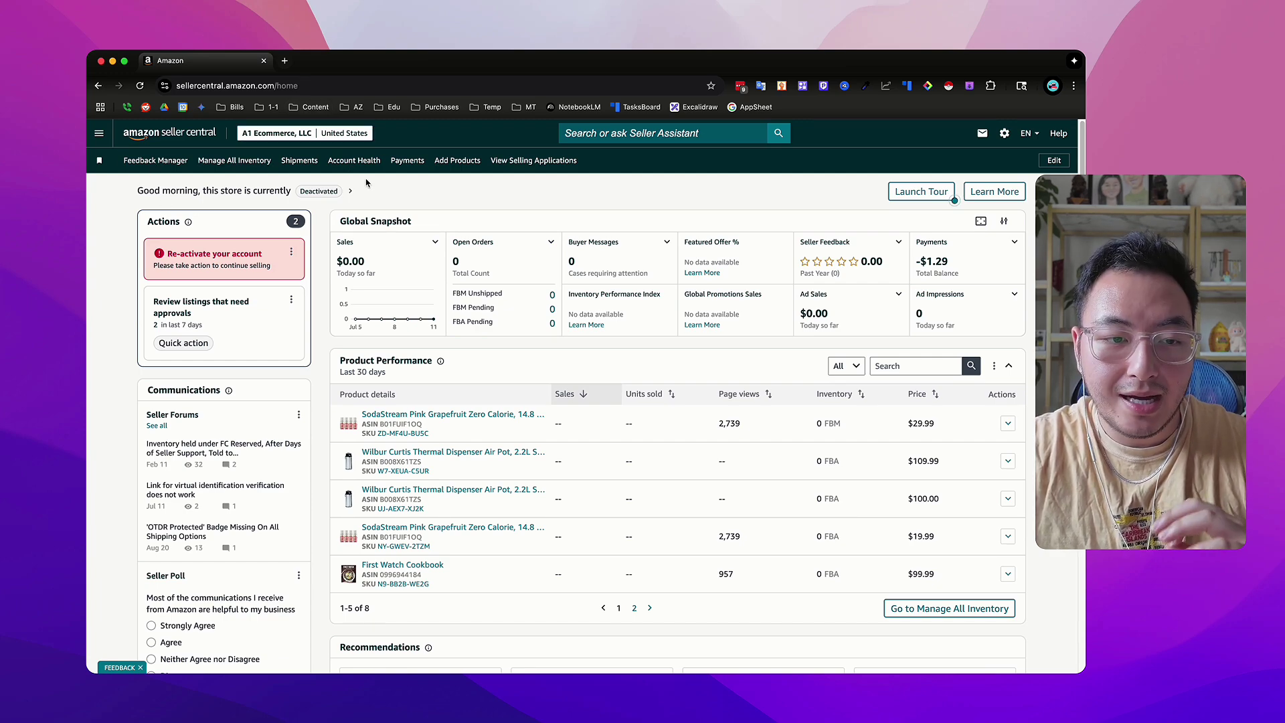
mouse_move(224, 233)
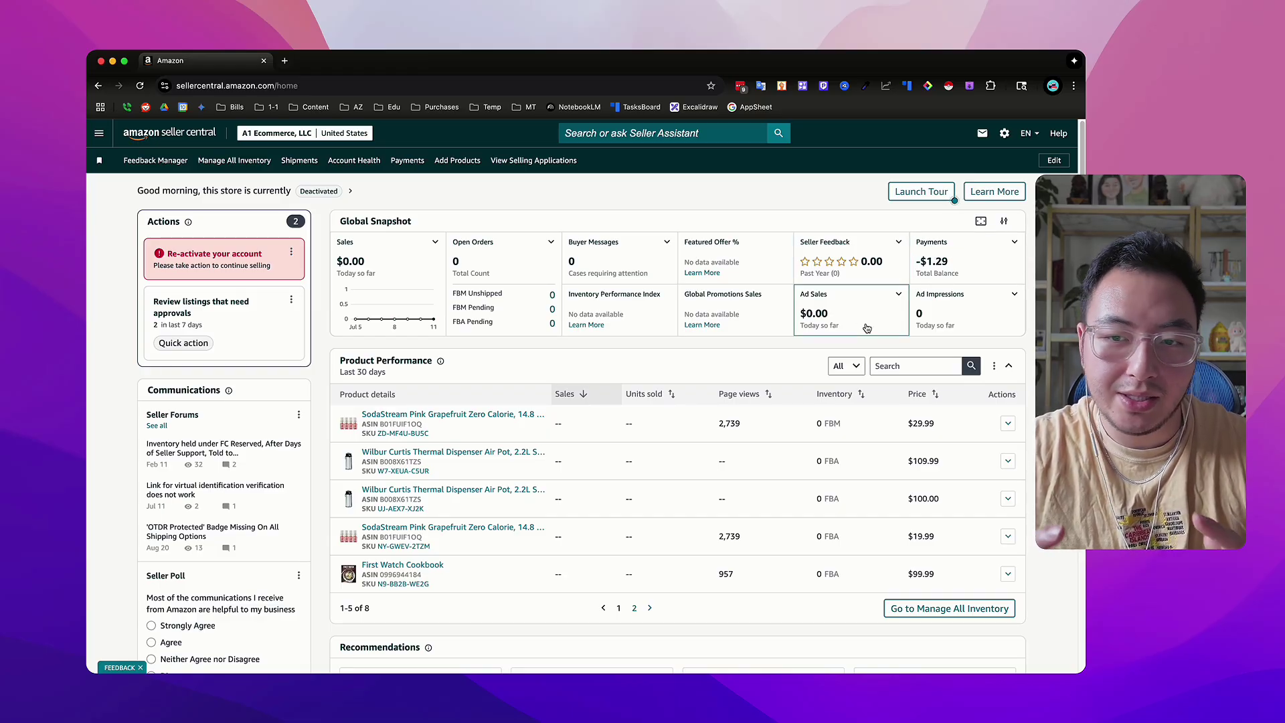
- Remove the Global Promotions Sales and Ad Impressions cards and move Ad Sales after Seller Feedback
click(1004, 221)
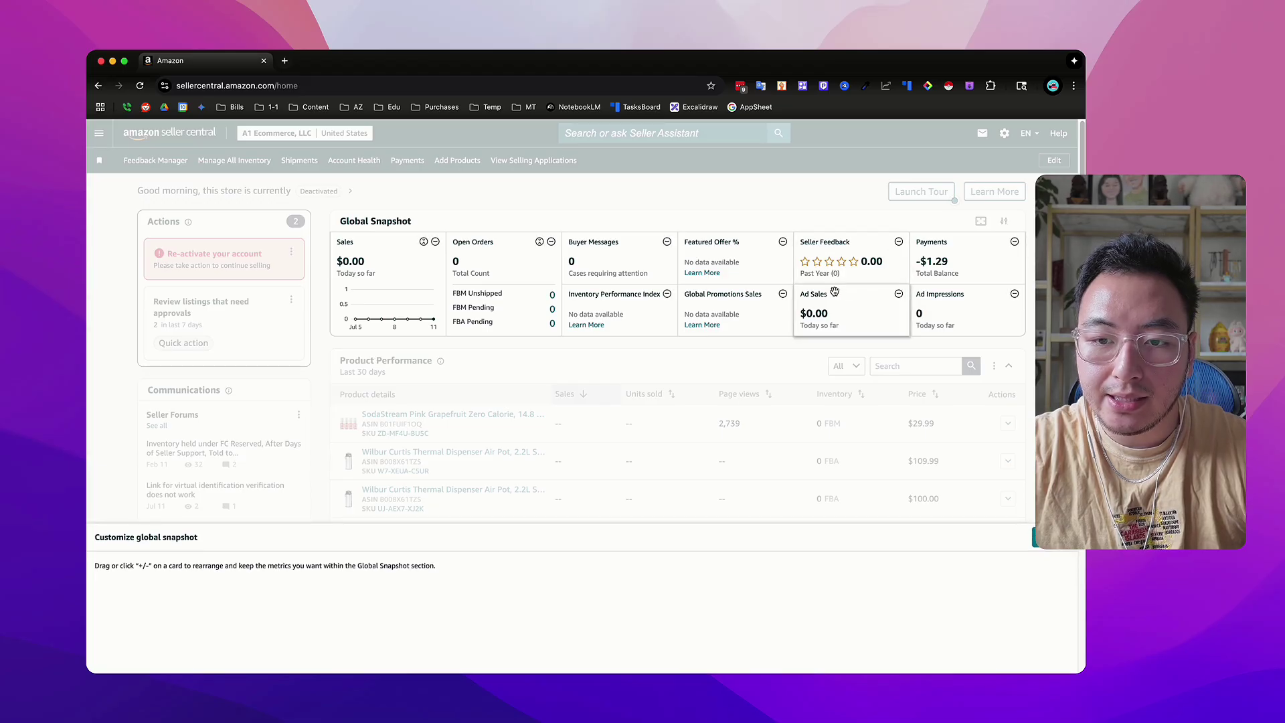
click(783, 294)
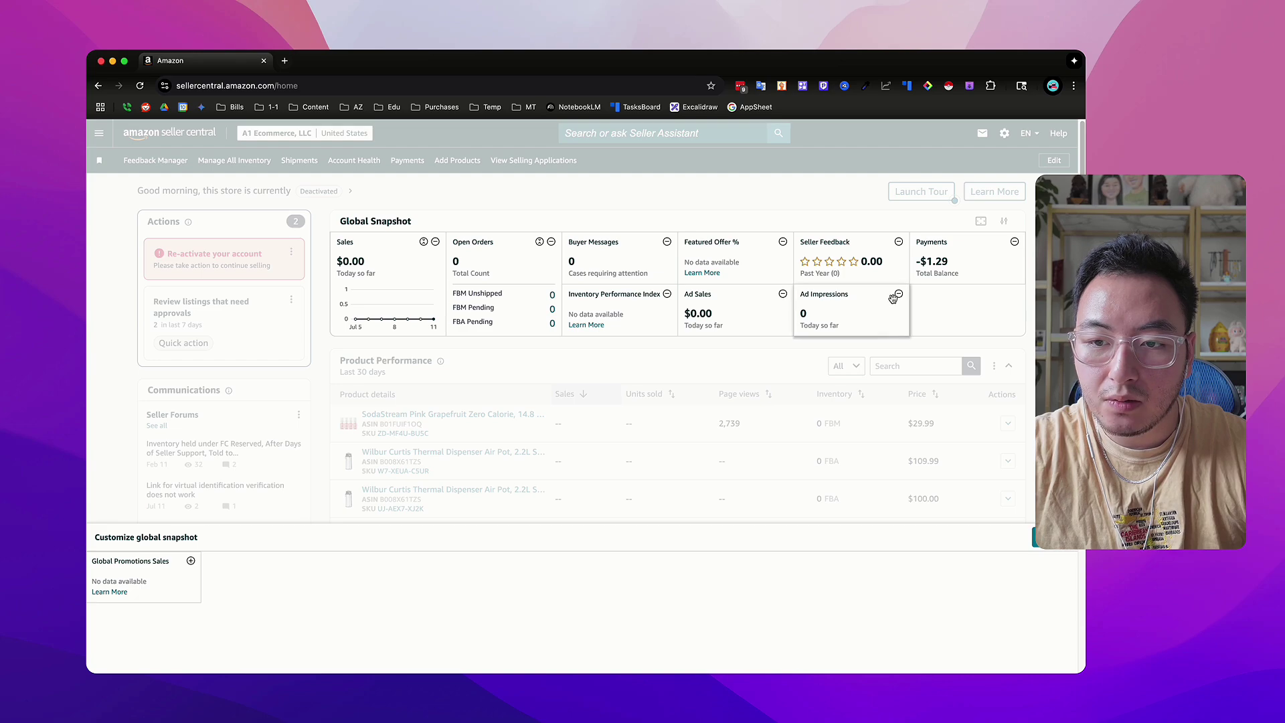
click(899, 293)
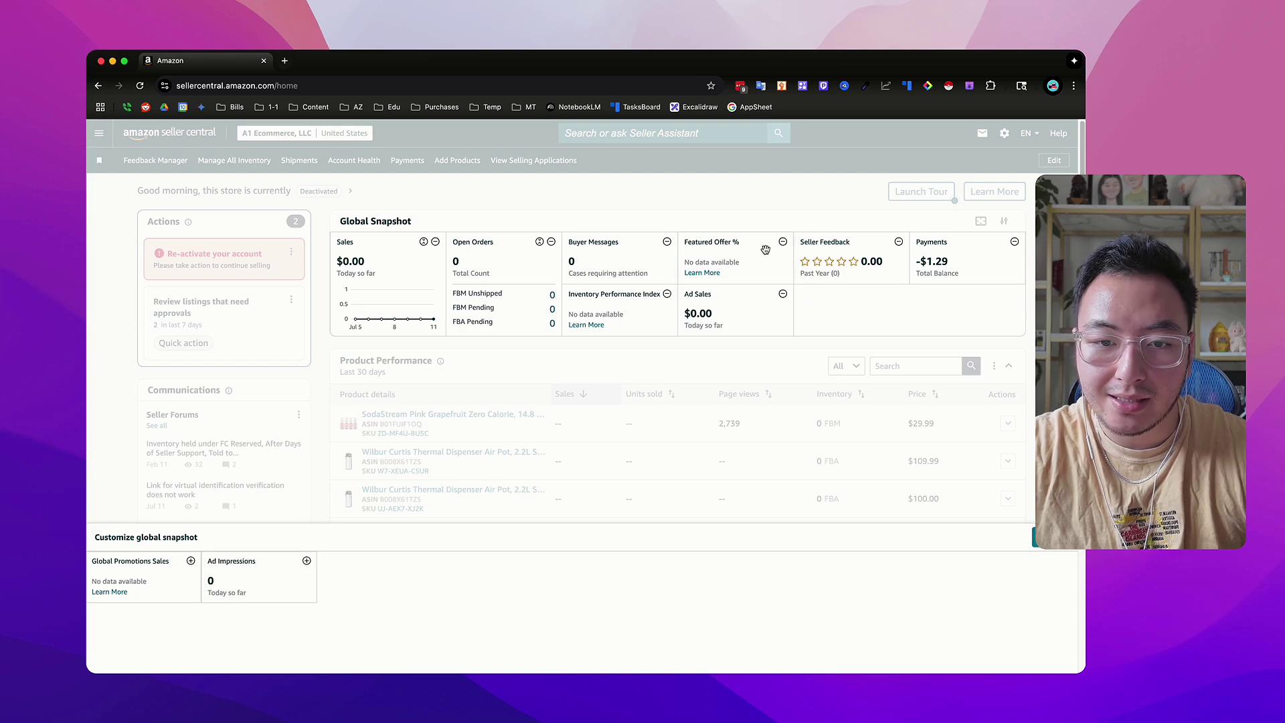
drag(862, 255, 824, 259)
click(1041, 544)
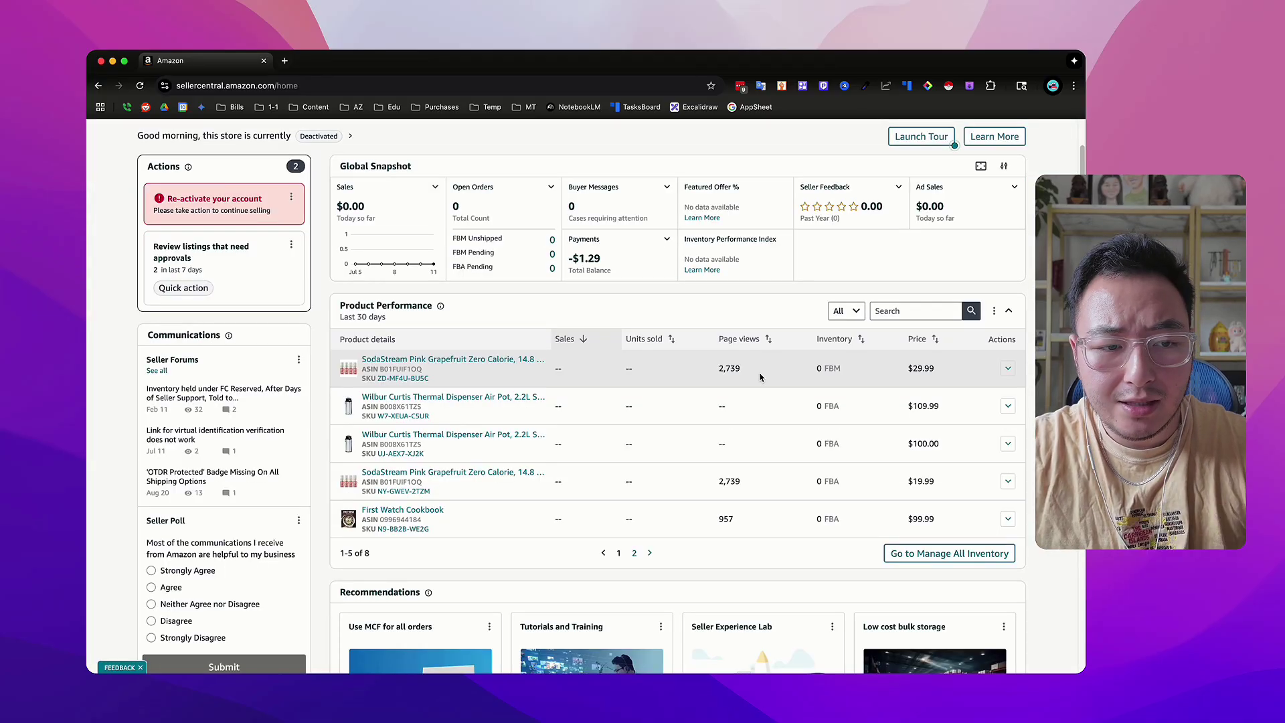
scroll(760, 377, down, 2)
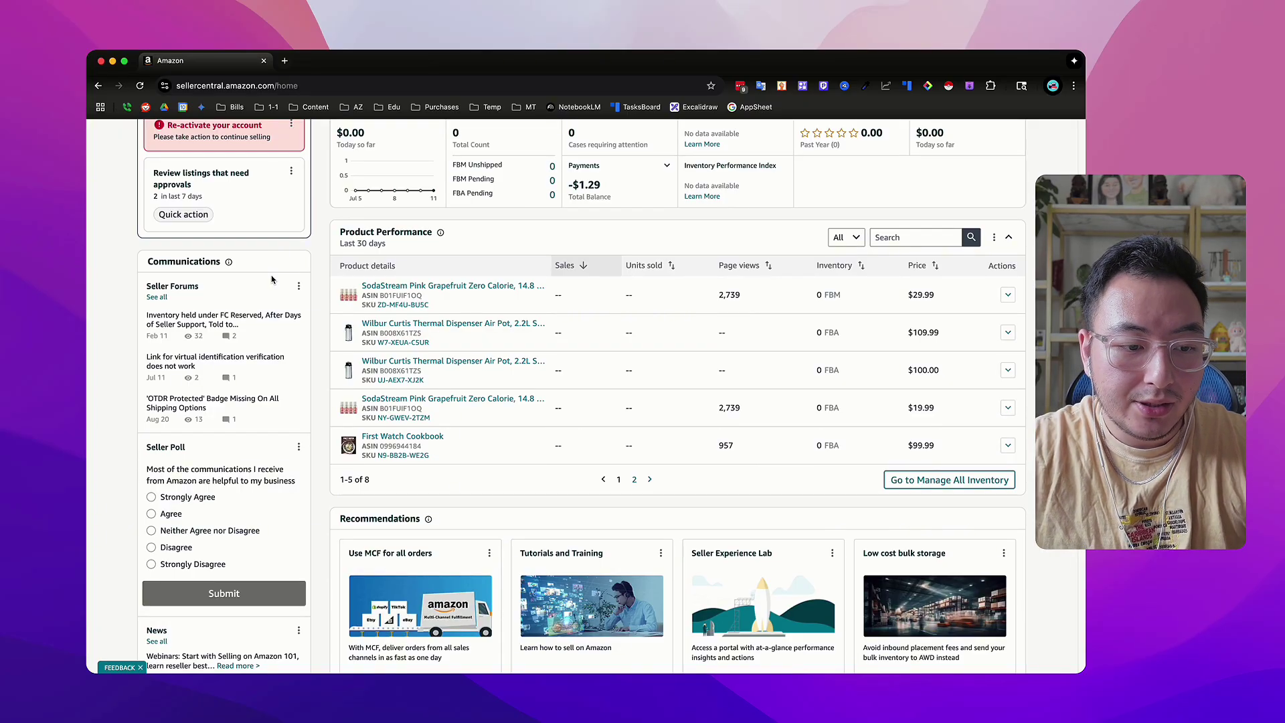
scroll(271, 279, down, 5)
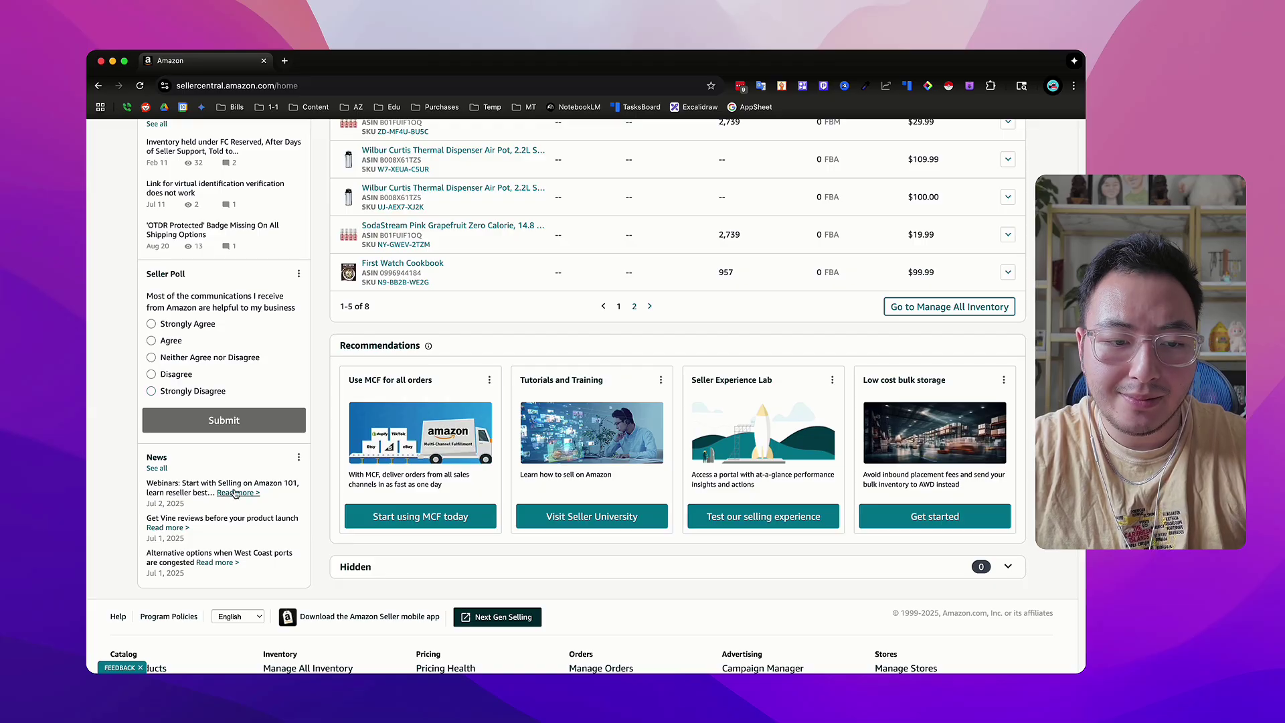
scroll(310, 498, up, 6)
scroll(310, 498, up, 3)
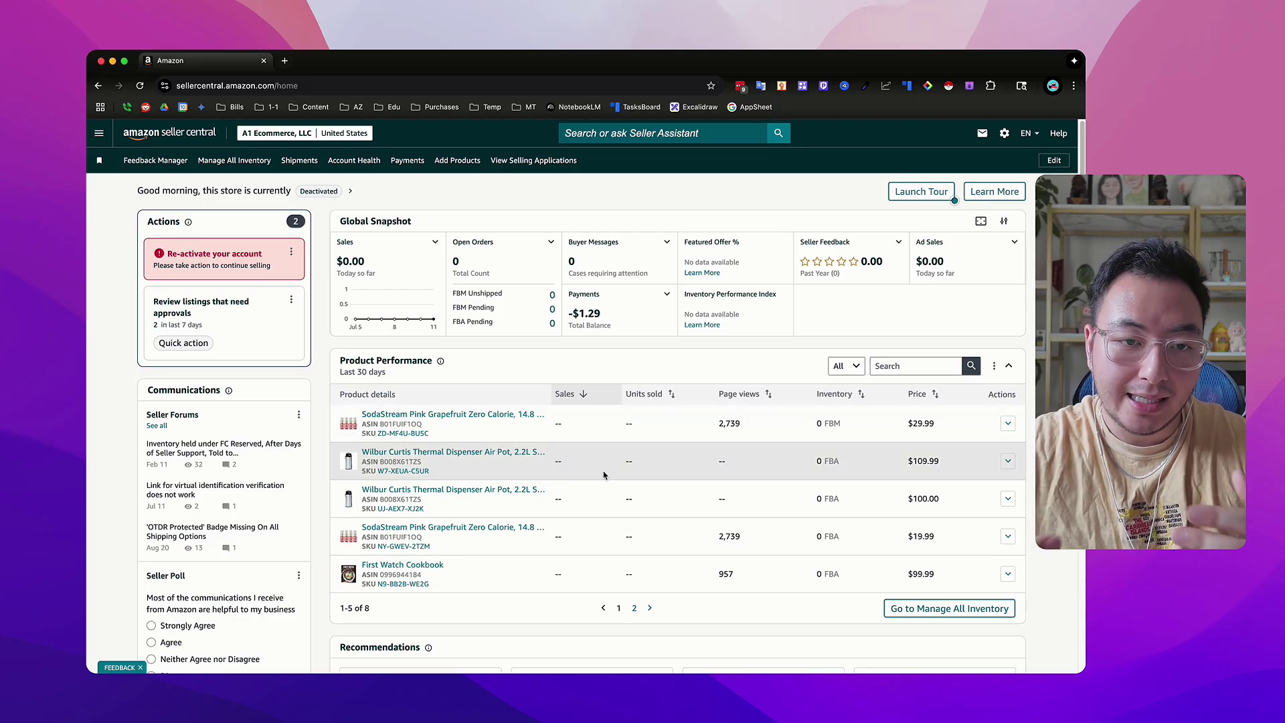
scroll(603, 476, down, 6)
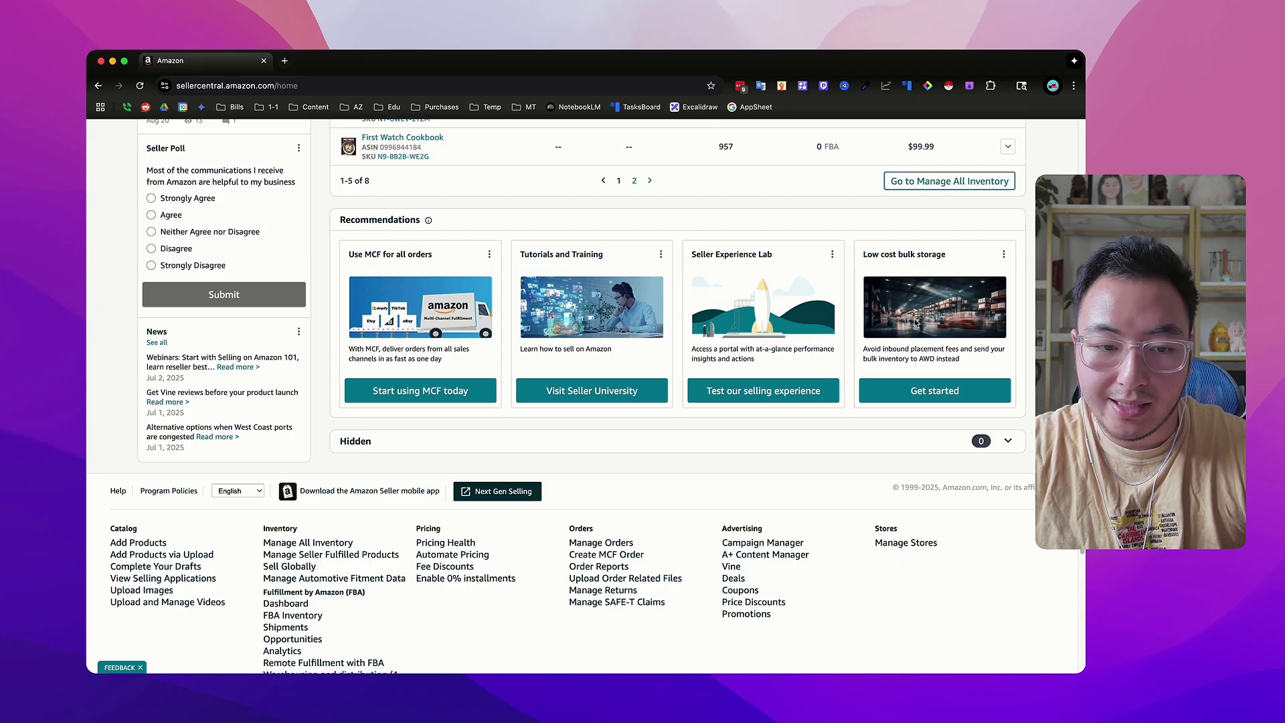
scroll(506, 547, up, 6)
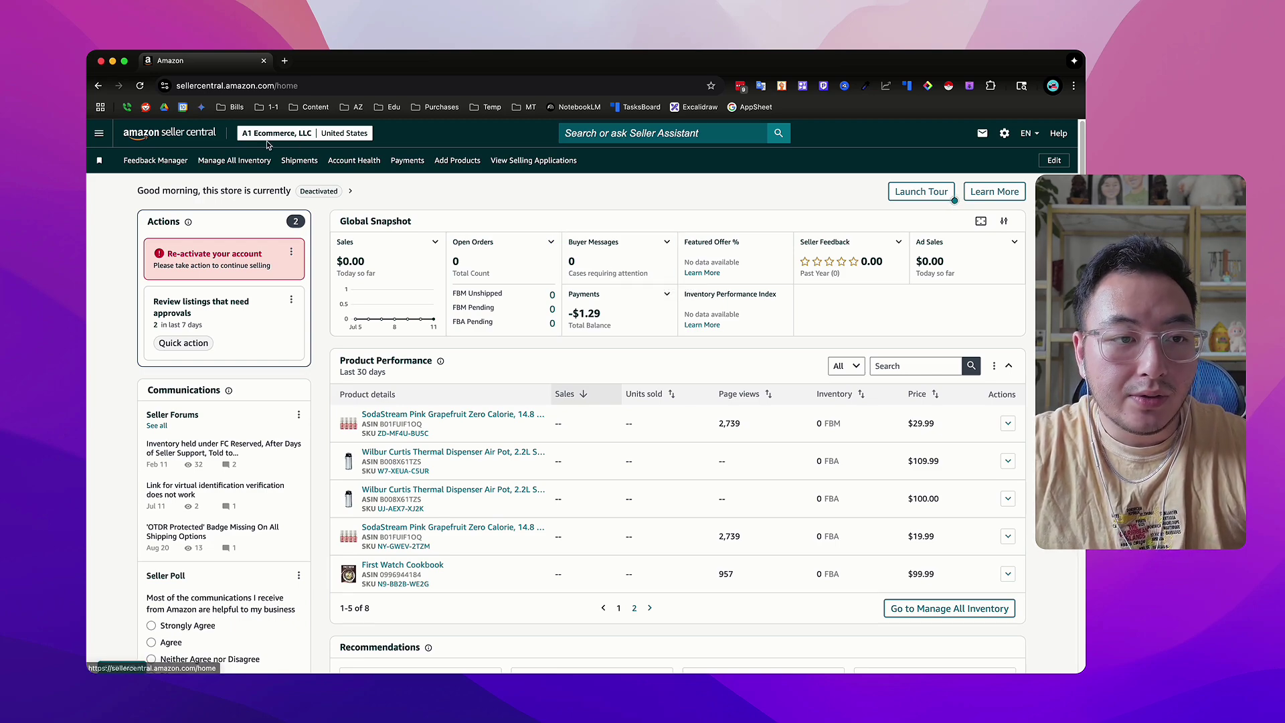
- Go to Catalog > Add Products to reach the List Your Products page
click(99, 135)
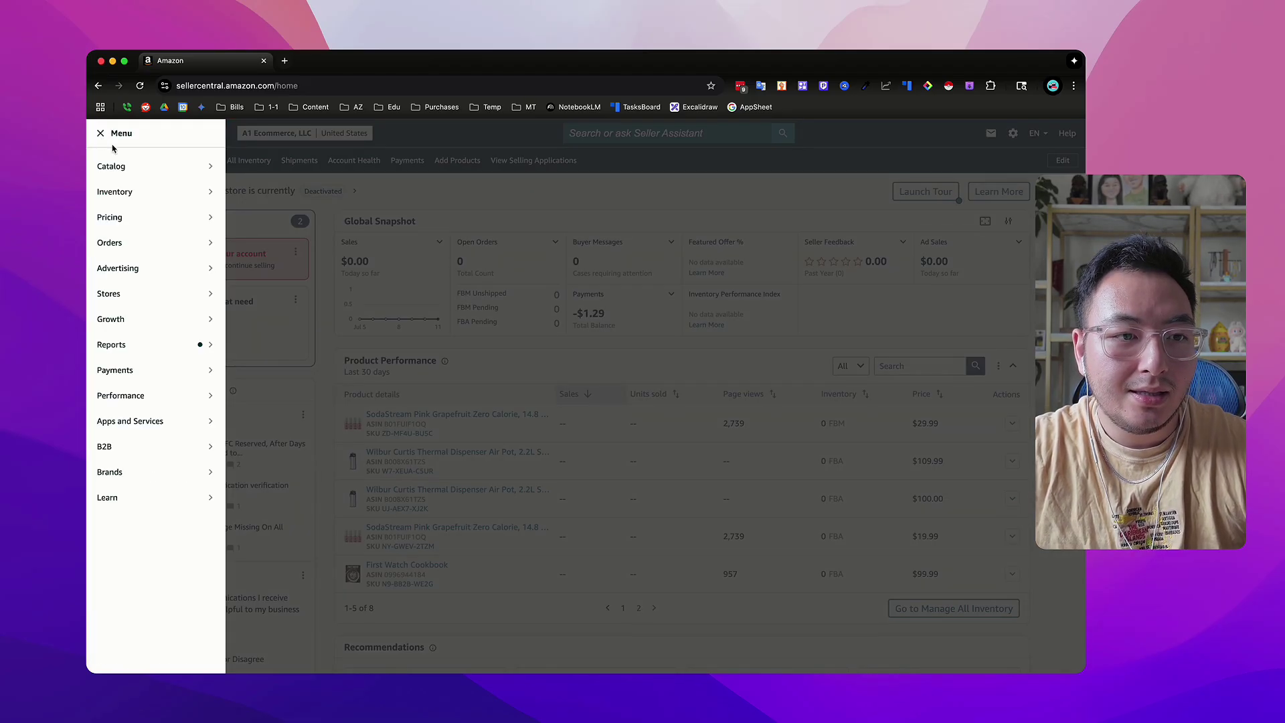
mouse_move(128, 165)
mouse_move(131, 191)
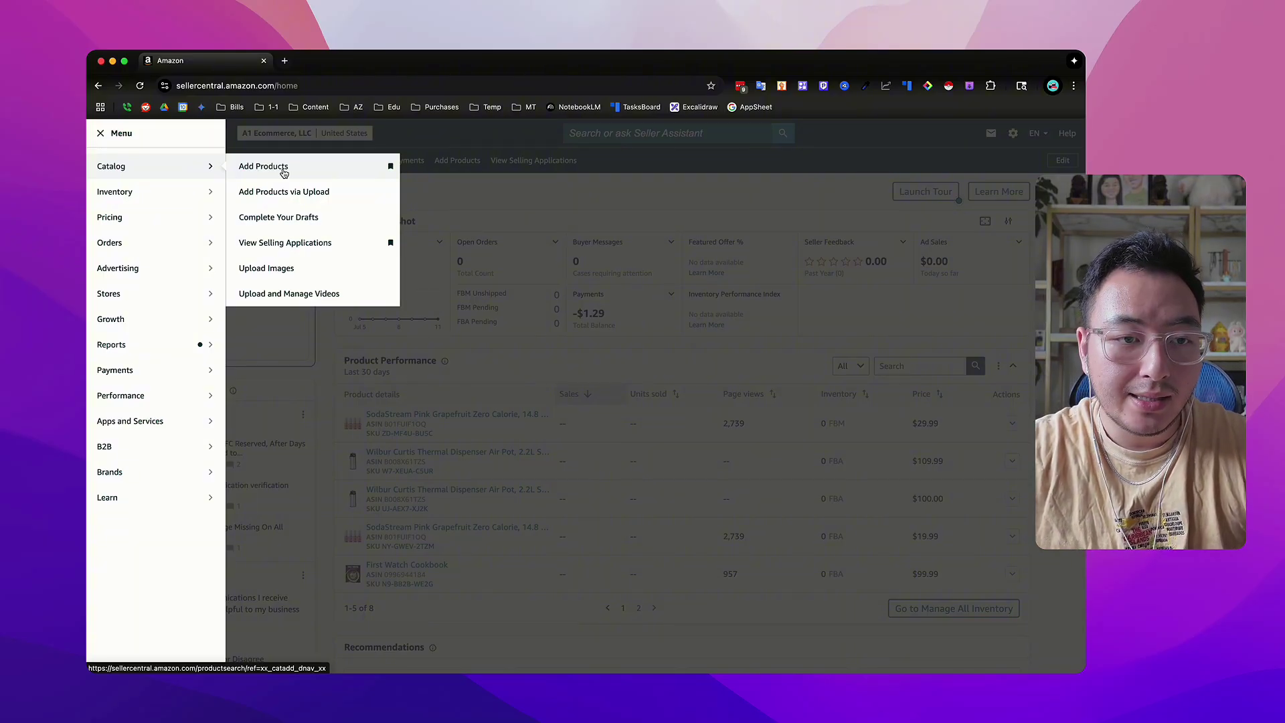
click(258, 171)
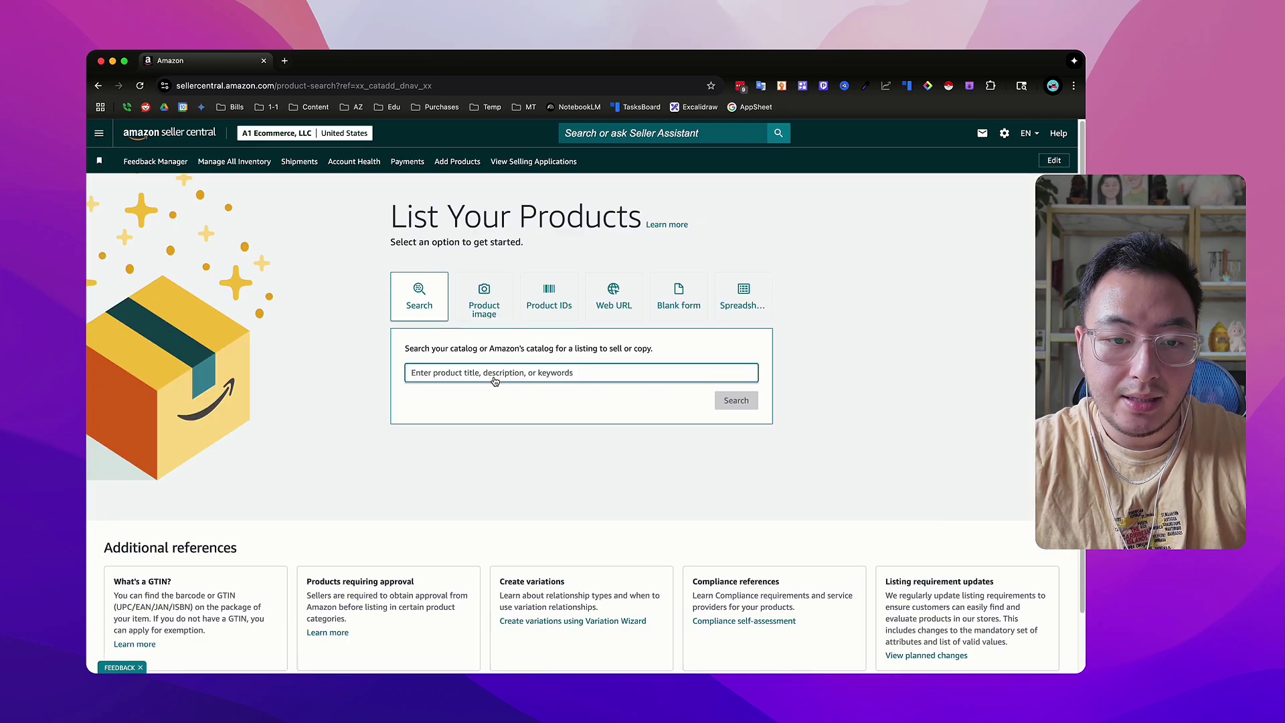
click(549, 294)
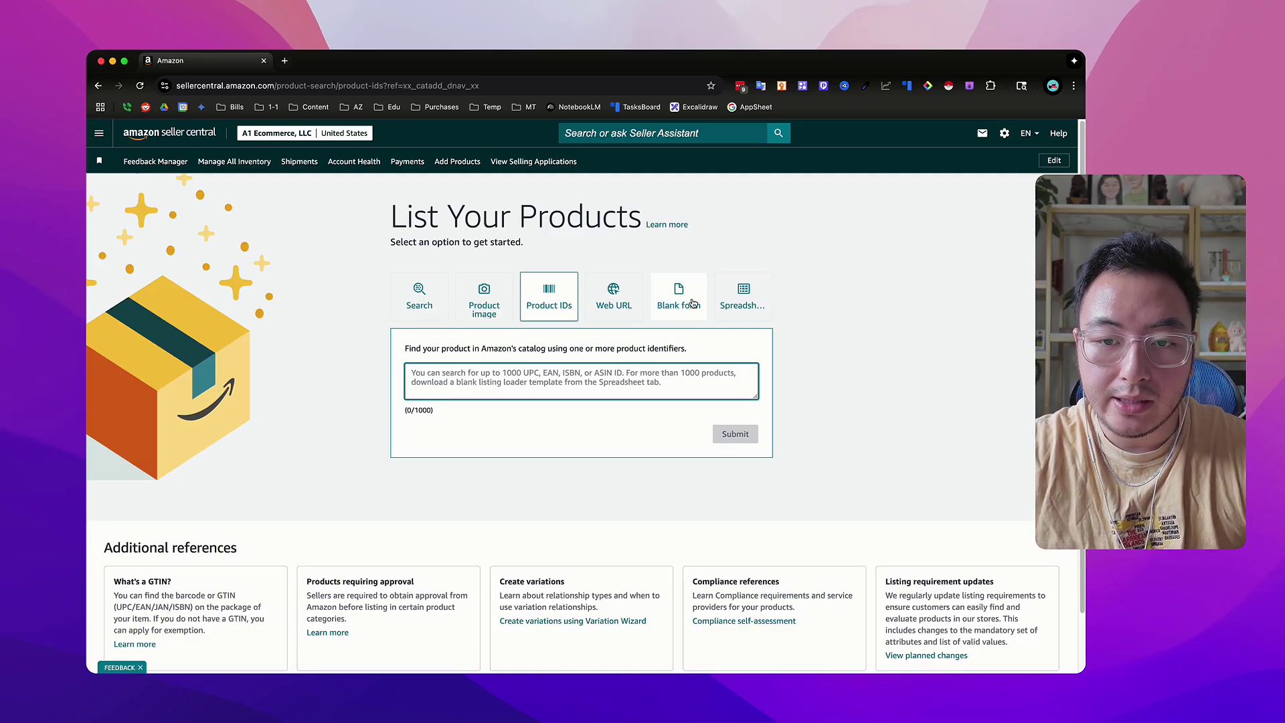
click(726, 300)
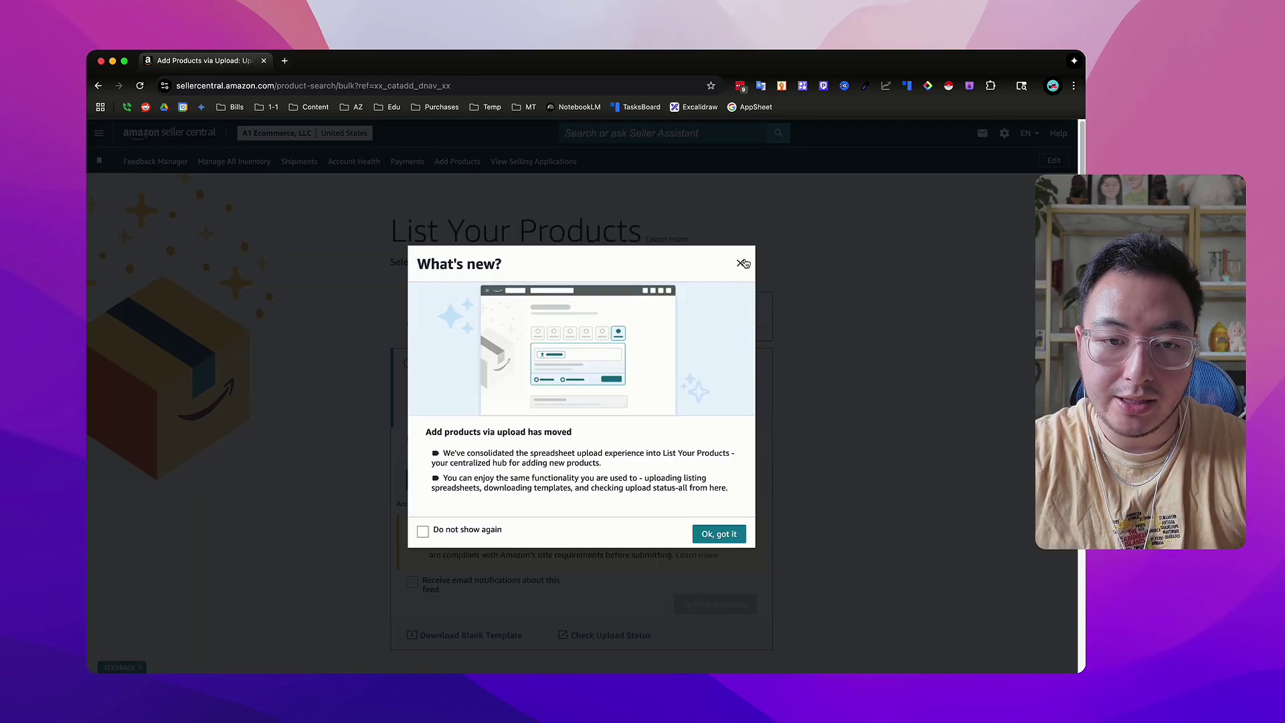
click(740, 263)
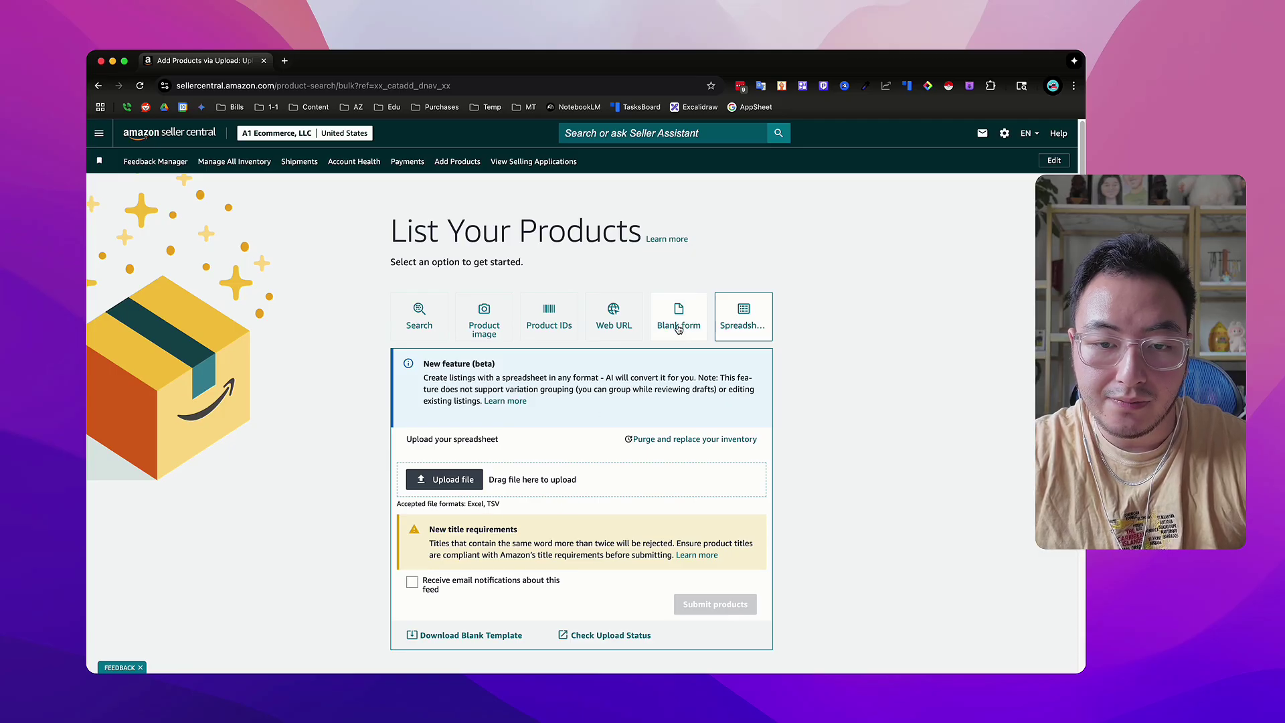
click(431, 322)
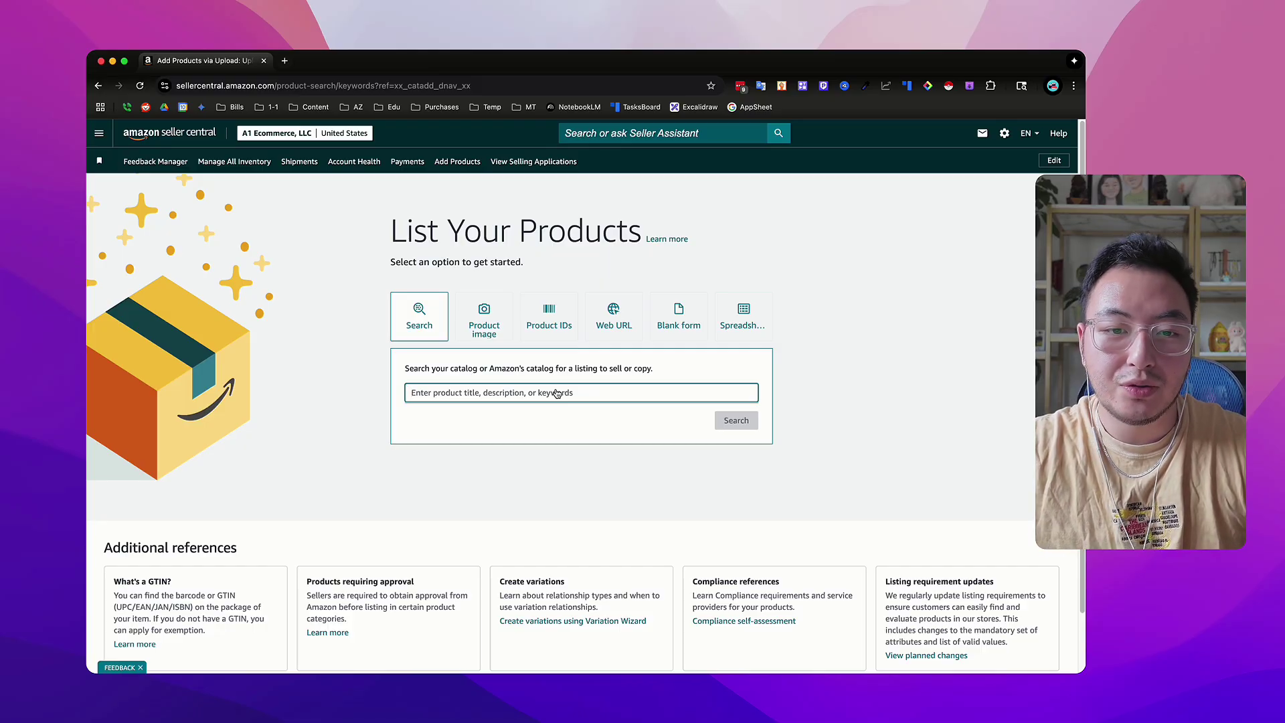
- Unpin and re-pin Catalog's Add Products so it sits after View Selling Applications in favorites
click(96, 136)
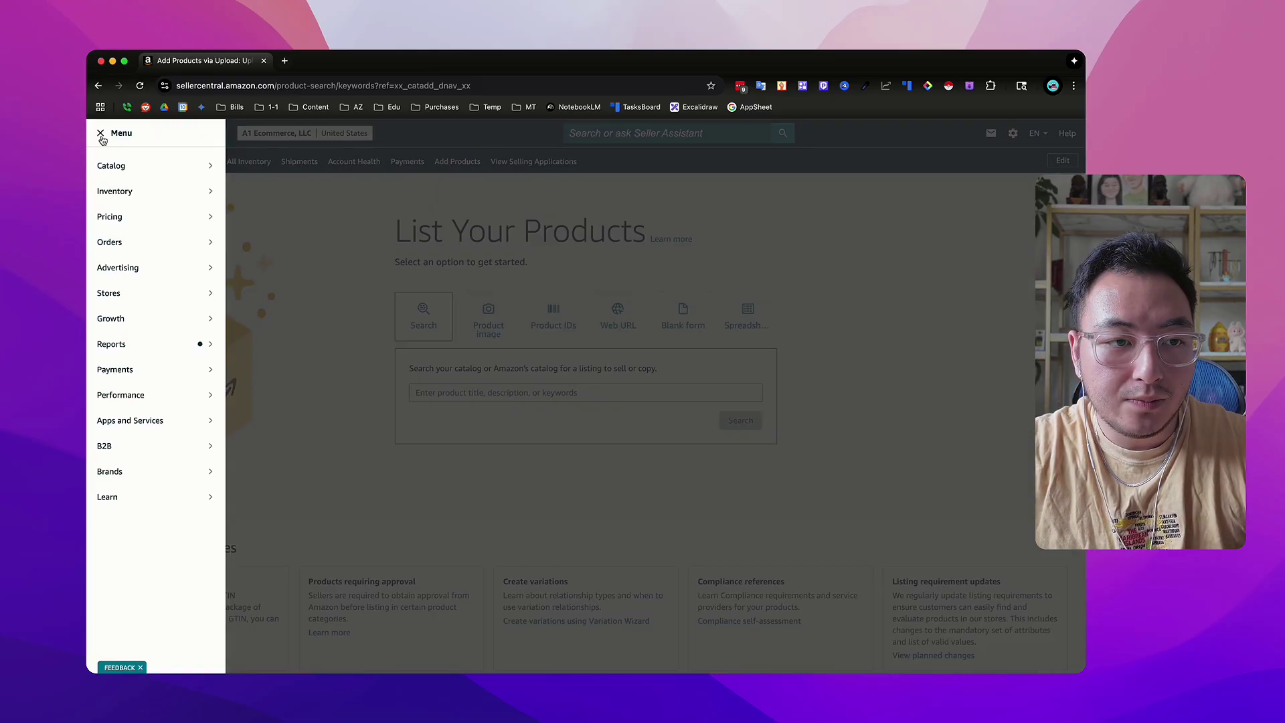
mouse_move(142, 165)
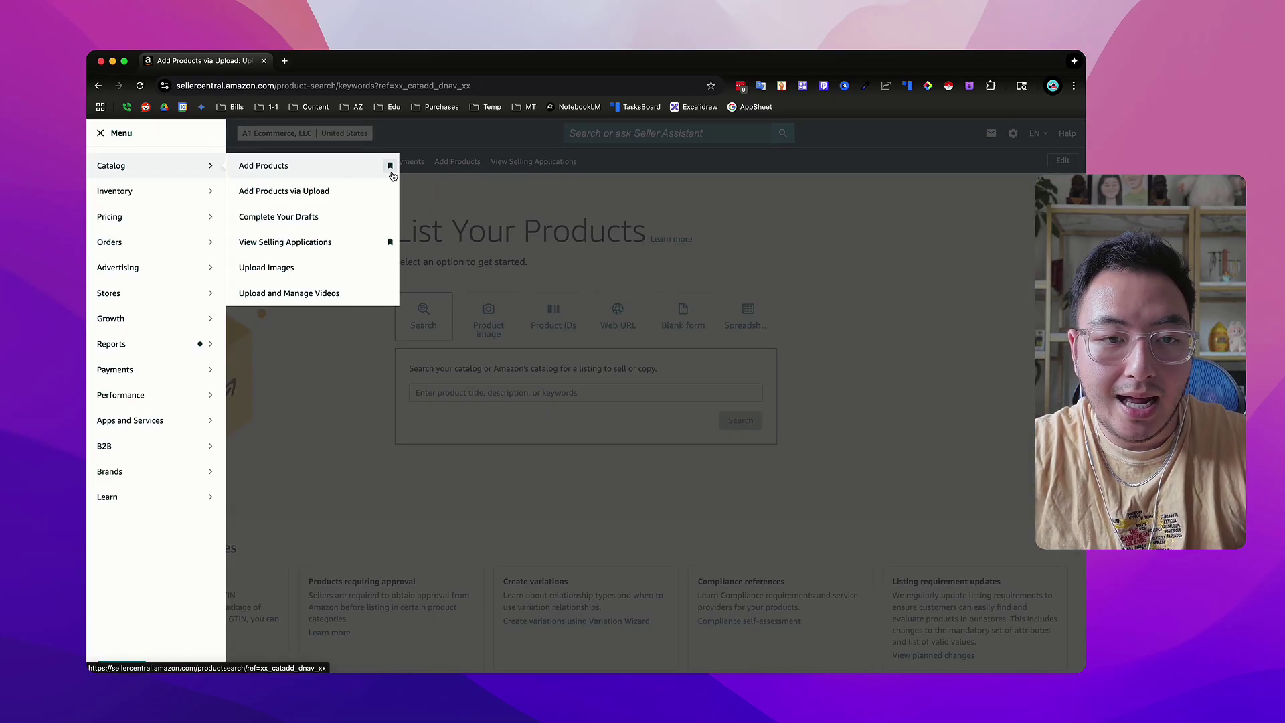
click(492, 167)
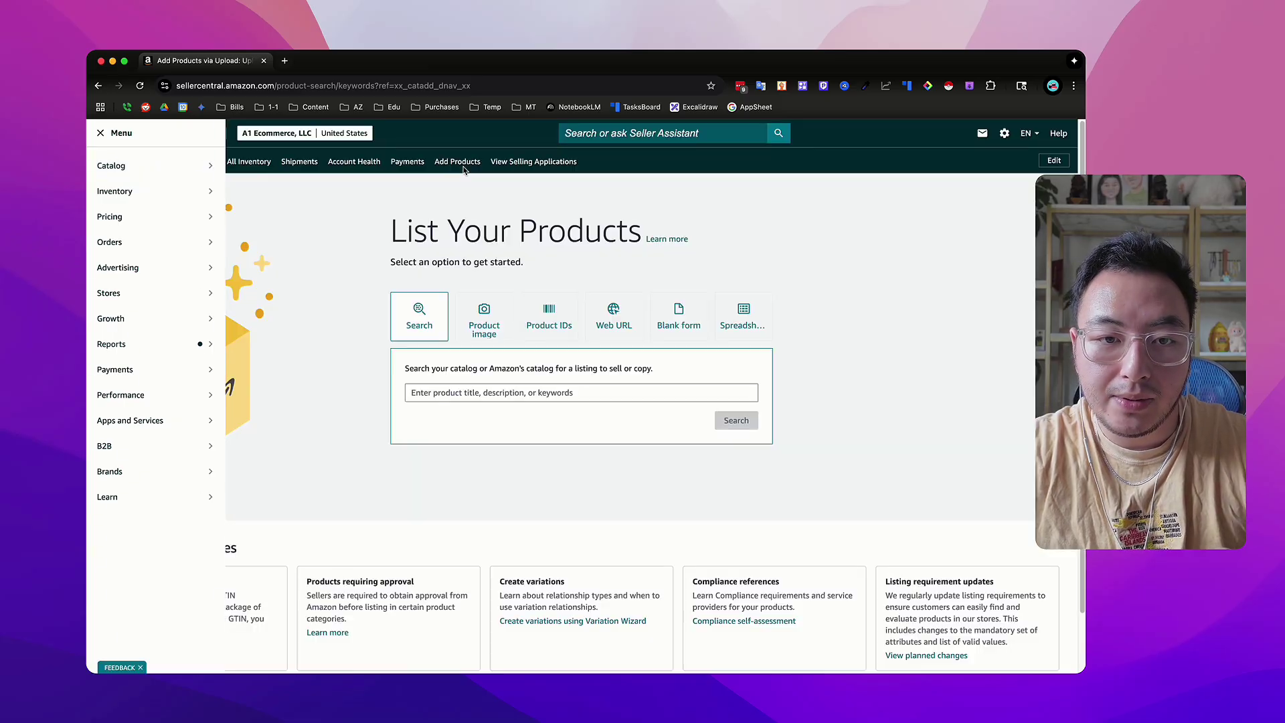
click(99, 133)
mouse_move(118, 166)
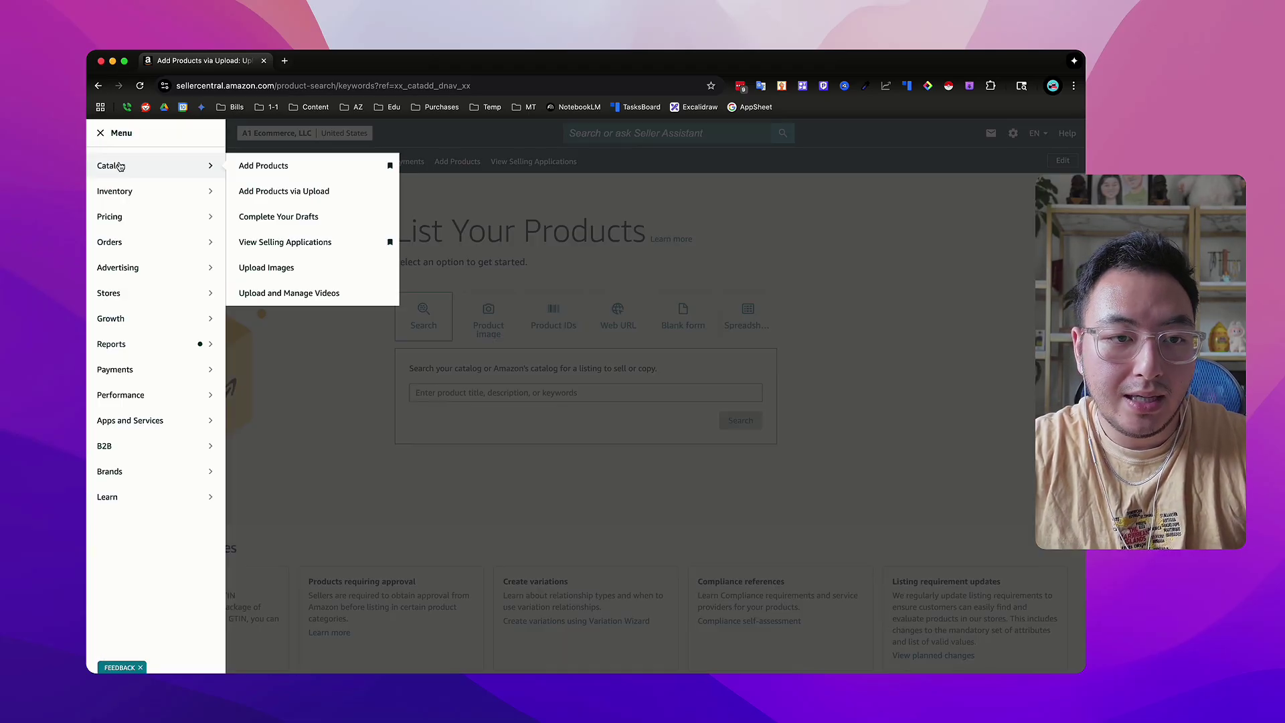
click(389, 168)
click(389, 168)
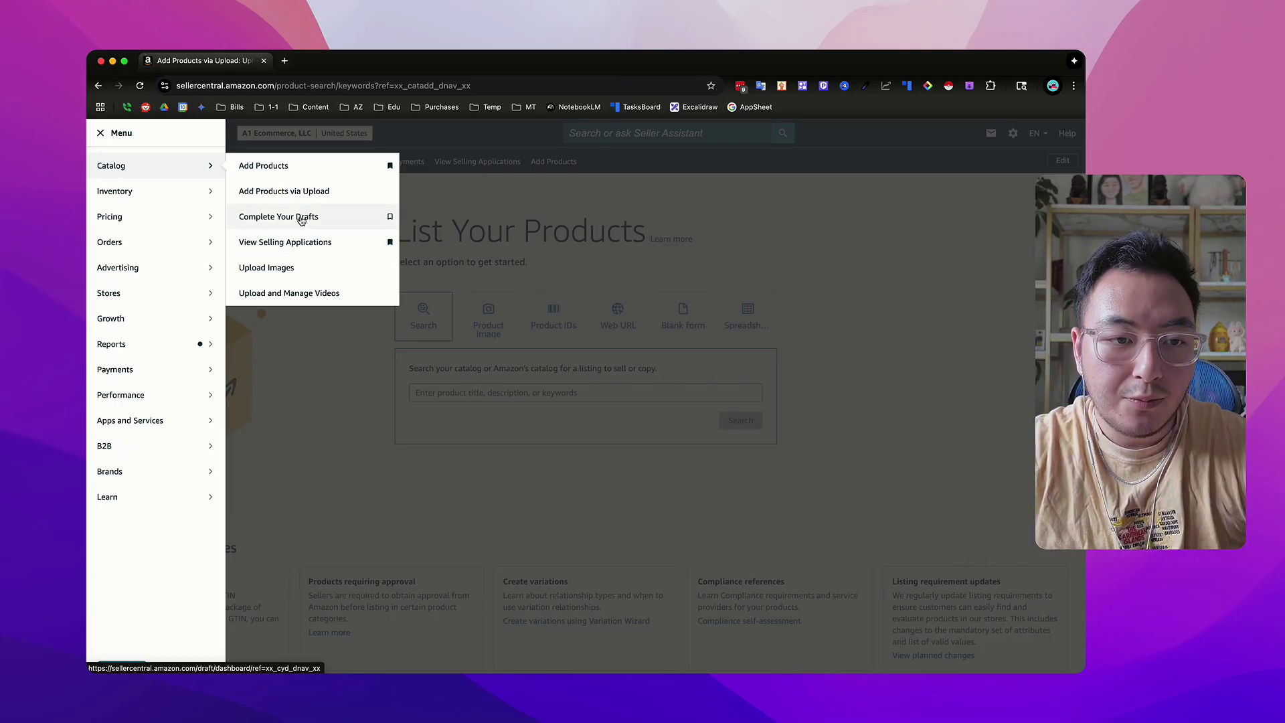
- Open View Selling Applications and filter by category, sub category, then ASIN applications
click(298, 244)
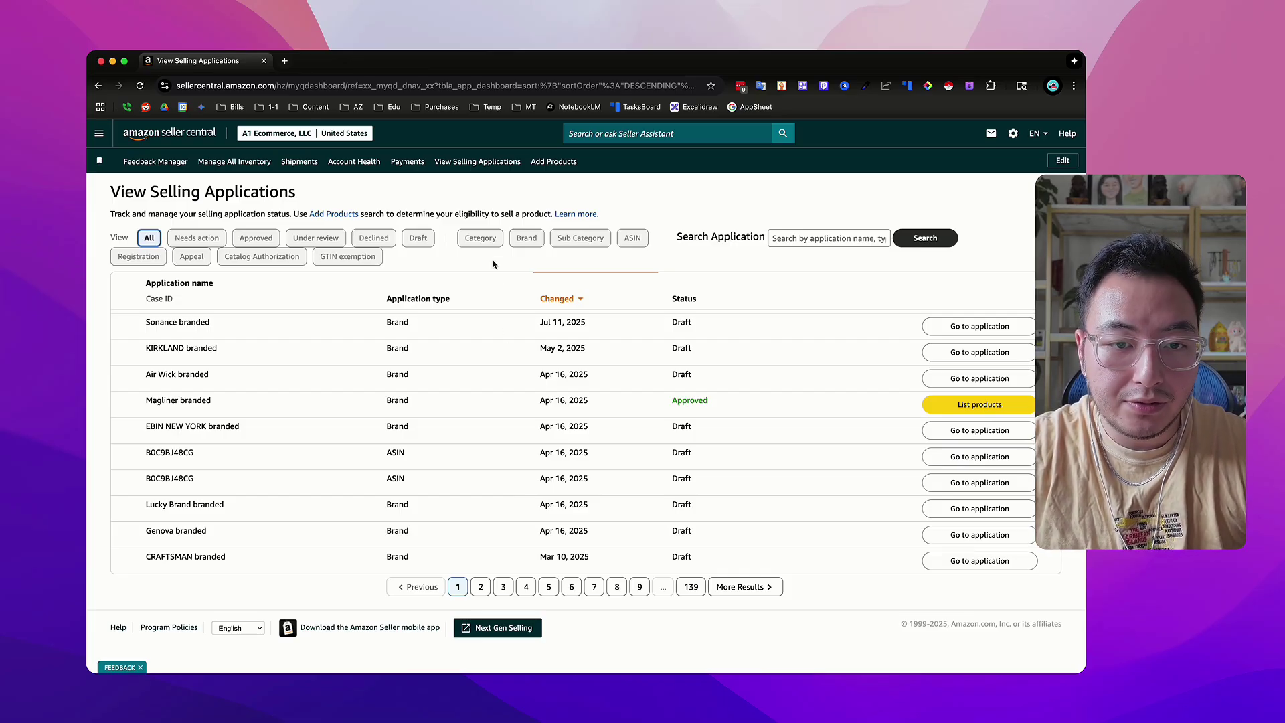
click(482, 240)
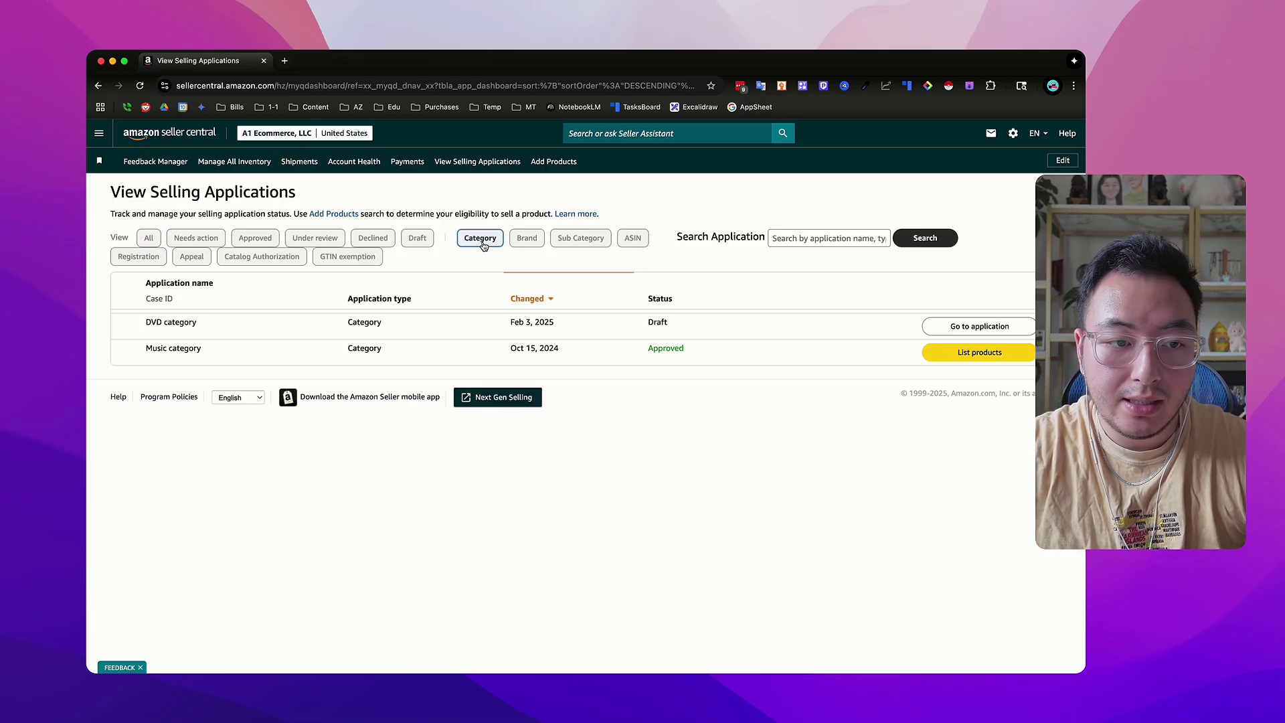
click(581, 239)
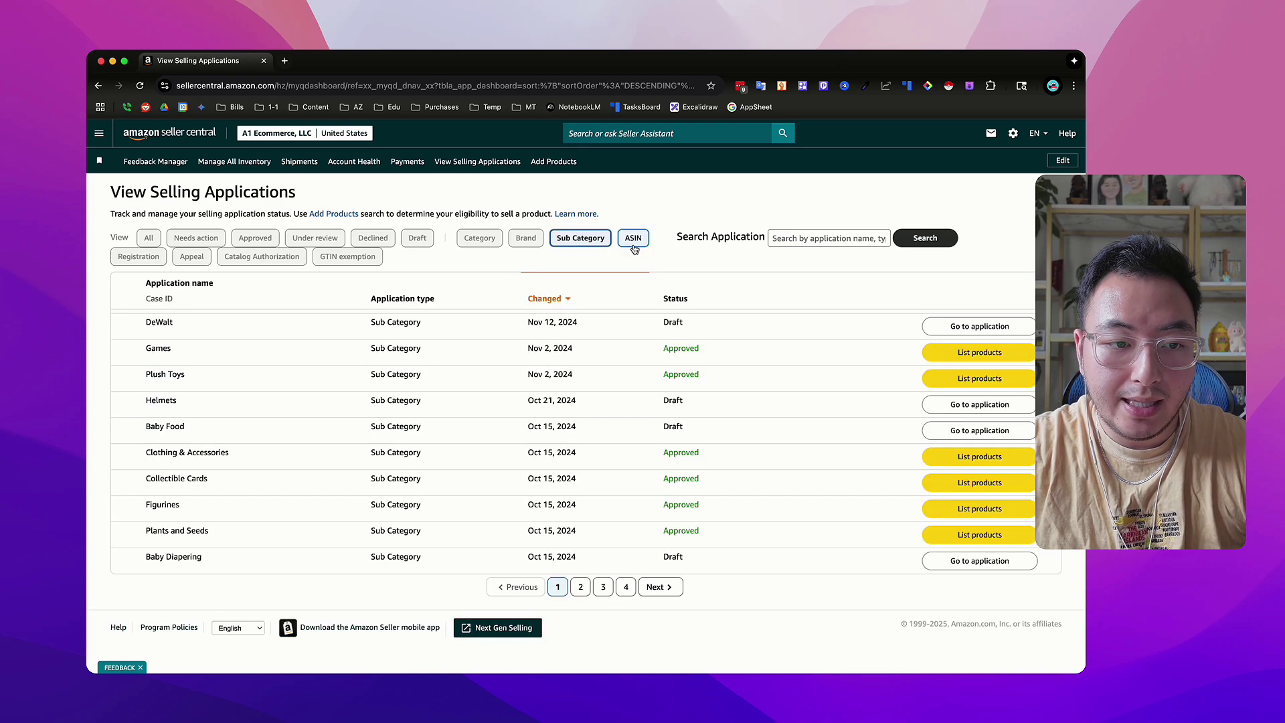
click(633, 245)
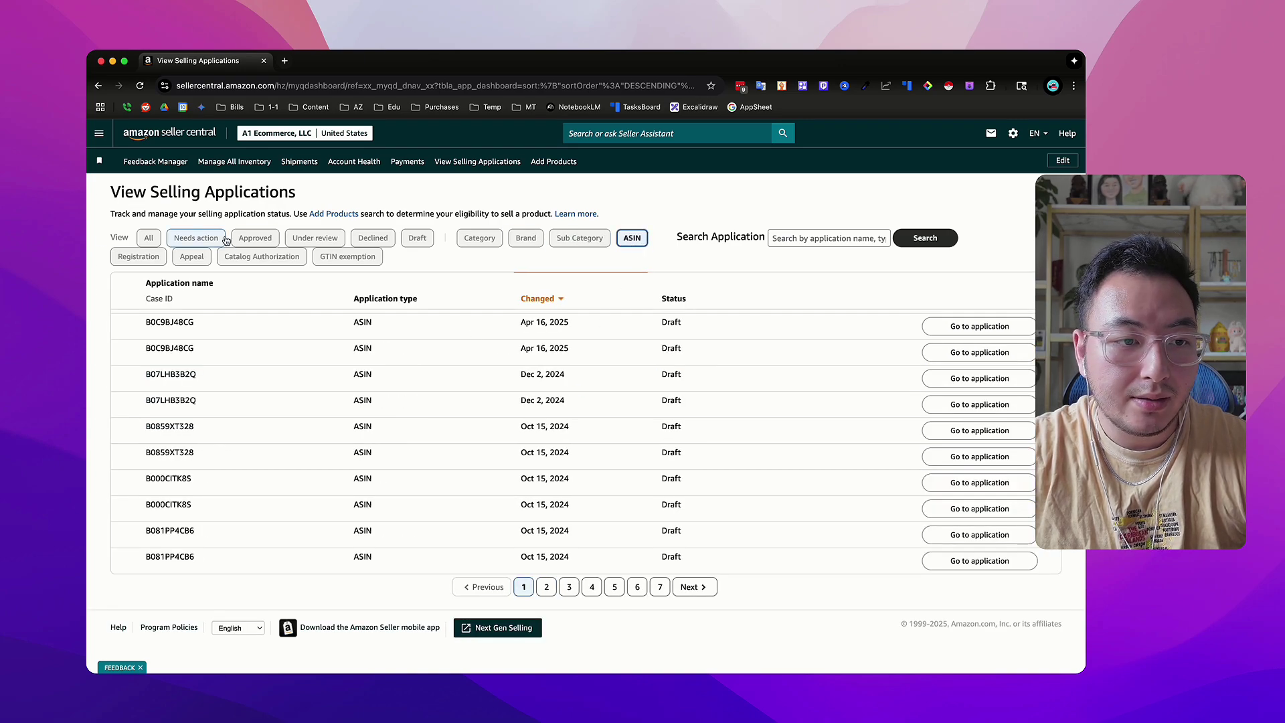
click(99, 133)
- Open the Manage All Inventory page from the Inventory menu
mouse_move(177, 166)
mouse_move(170, 190)
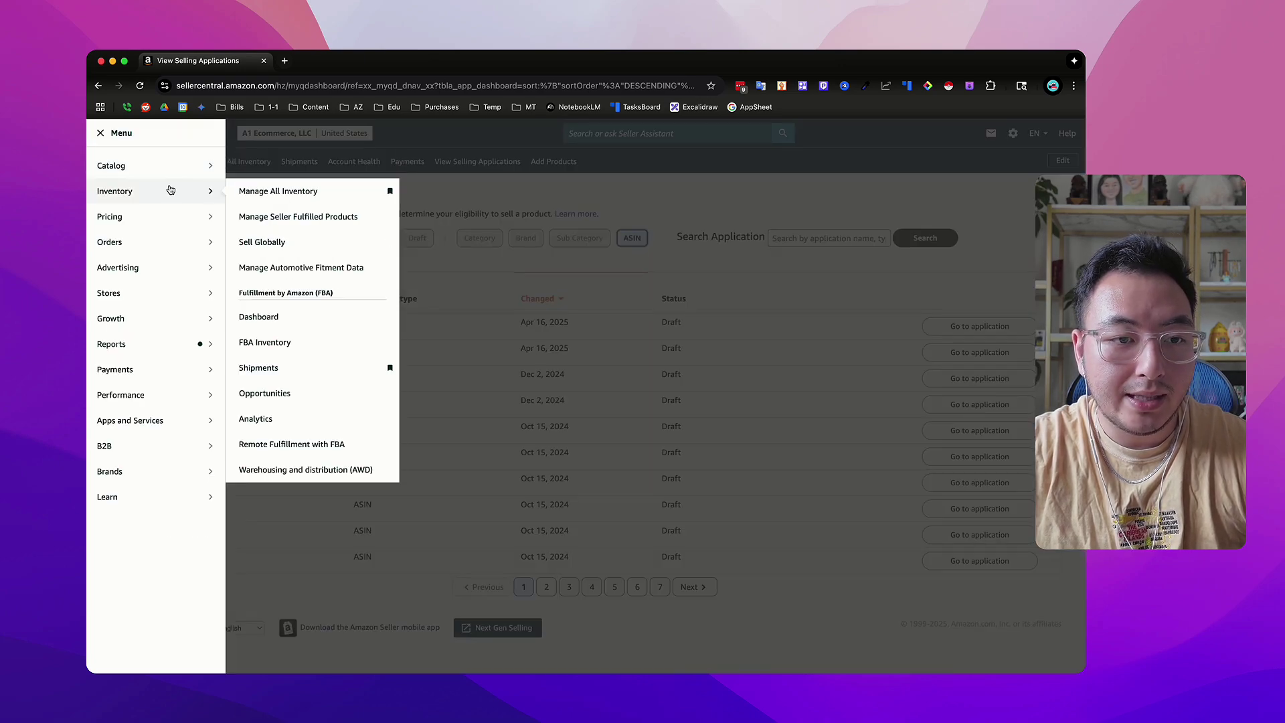
click(266, 193)
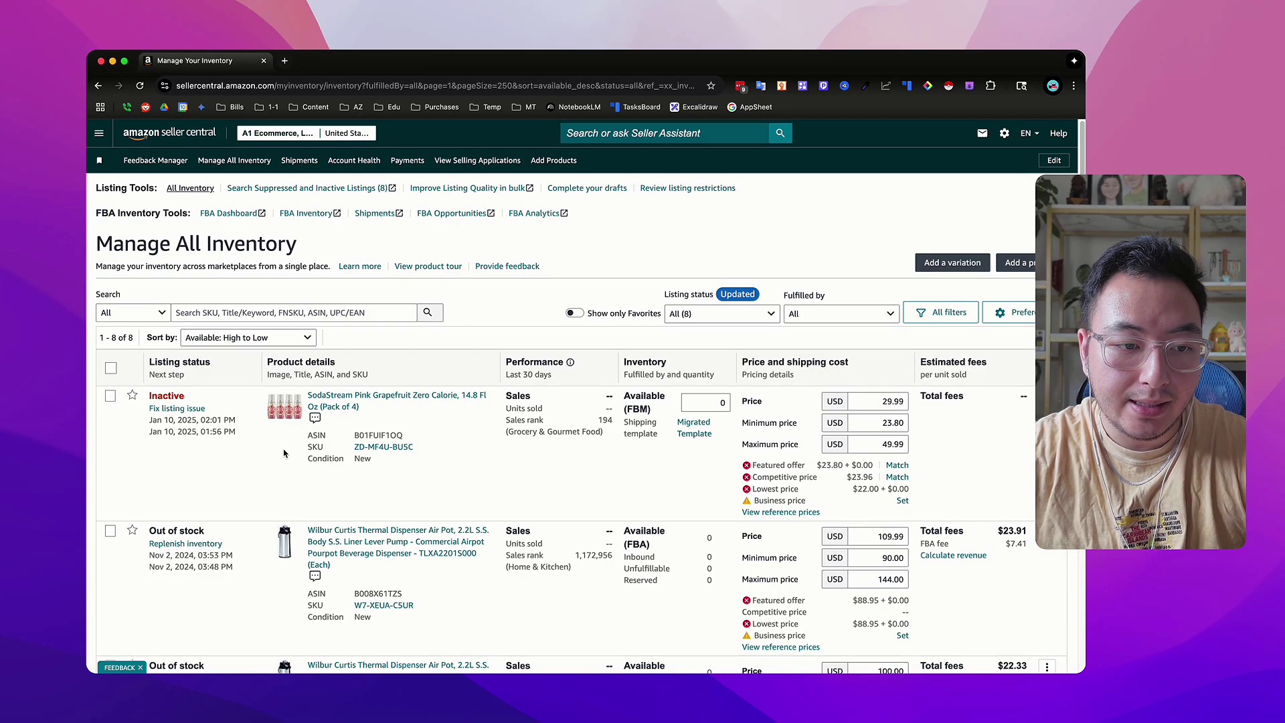
- Check the brand approval the inactive SodaStream listing needs, then close the application
click(181, 409)
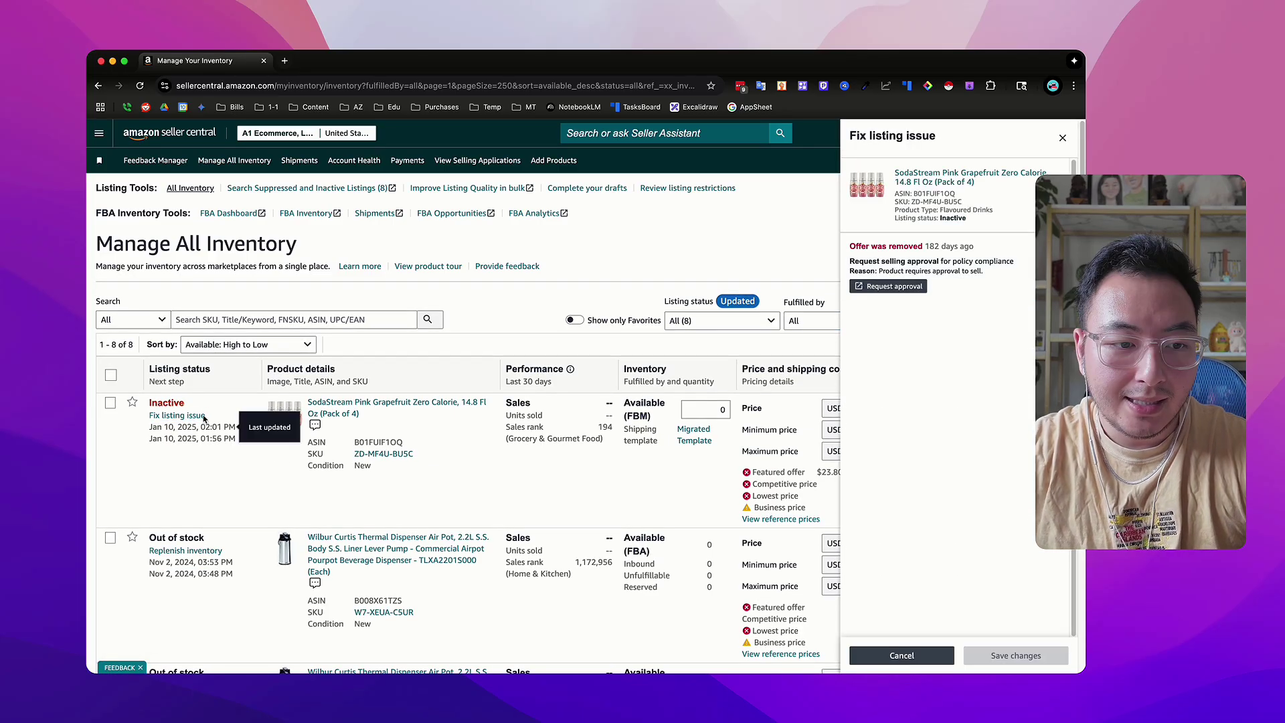
click(900, 287)
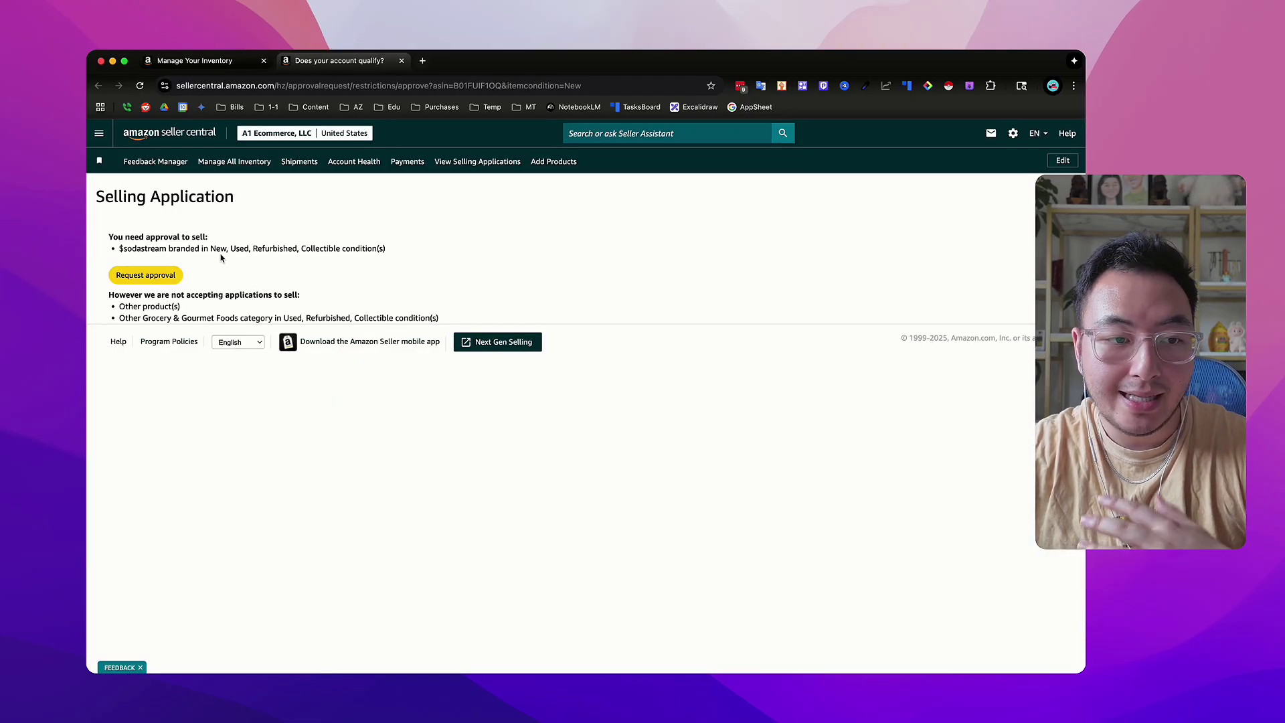
click(171, 277)
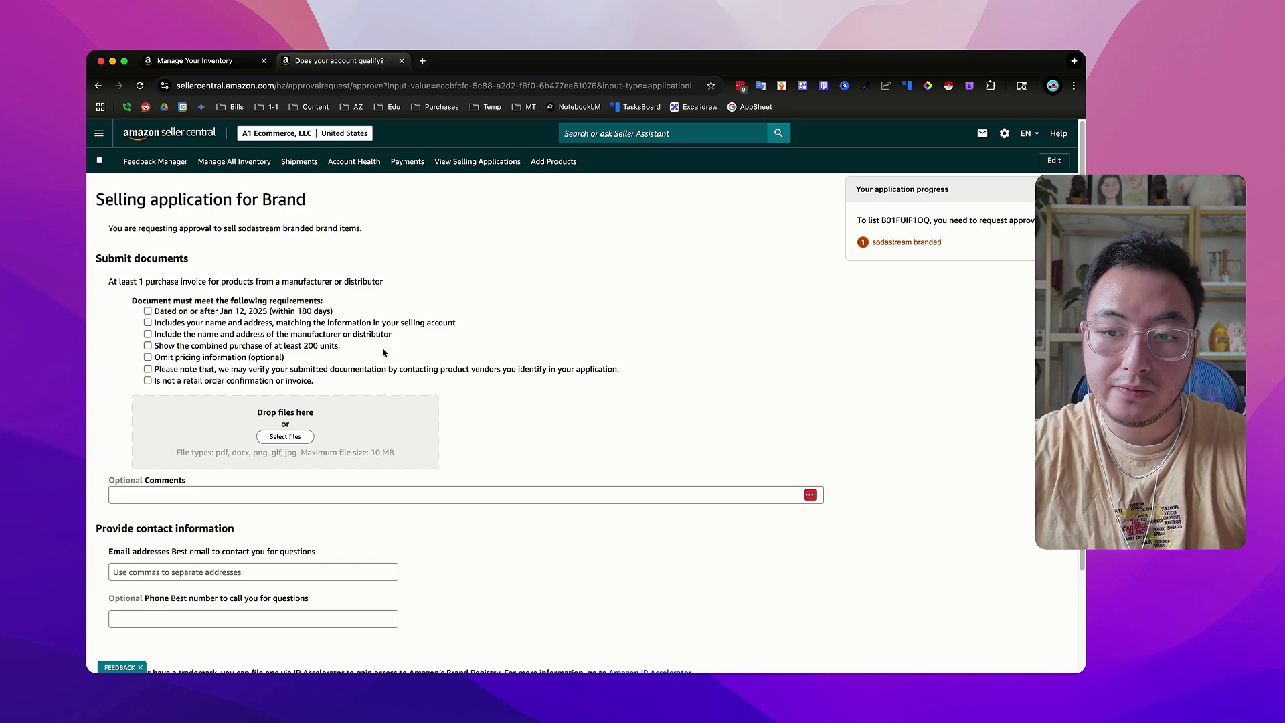
double_click(889, 243)
click(401, 60)
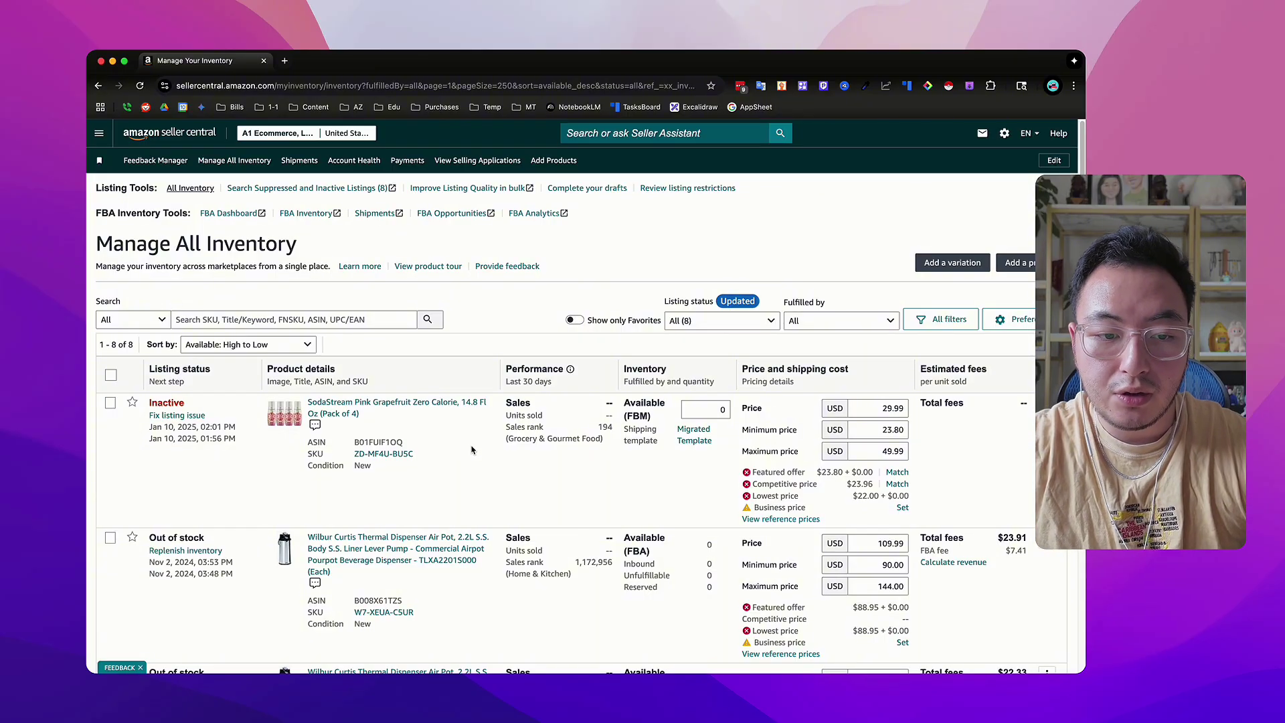
- Try setting the SodaStream listing's FBM quantity to 5, then discard the edit
scroll(471, 450, down, 2)
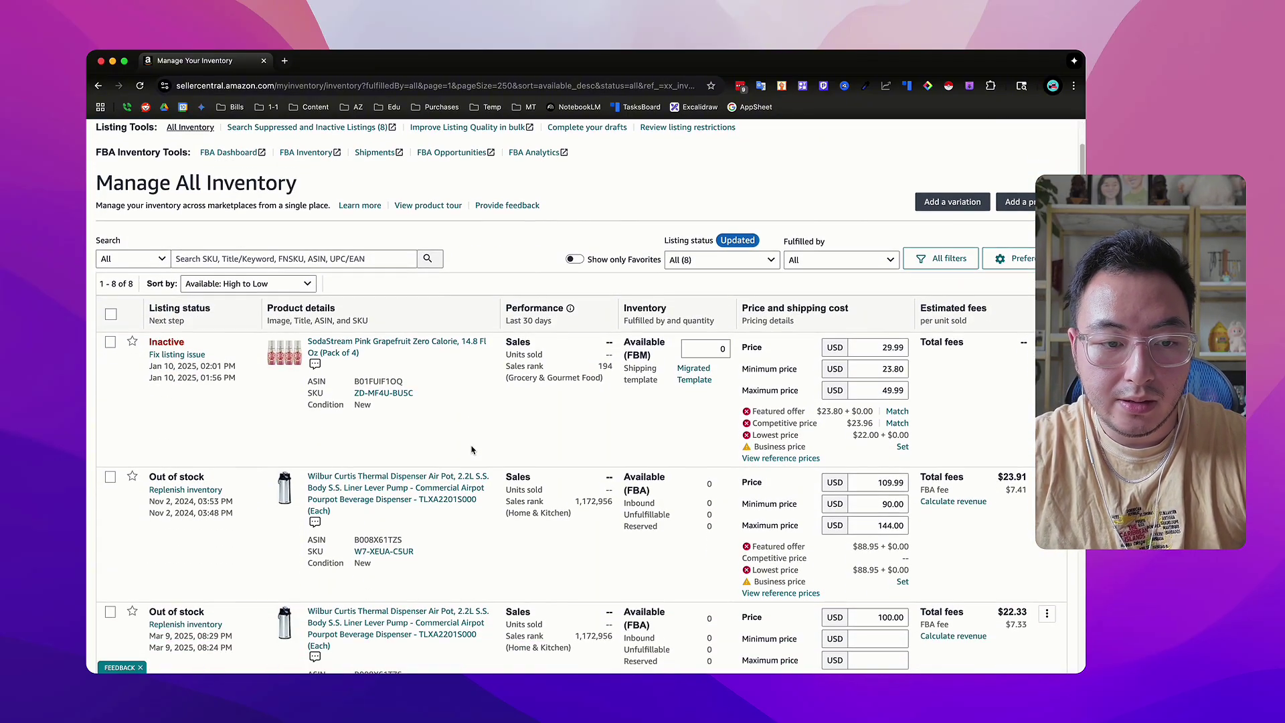
double_click(706, 351)
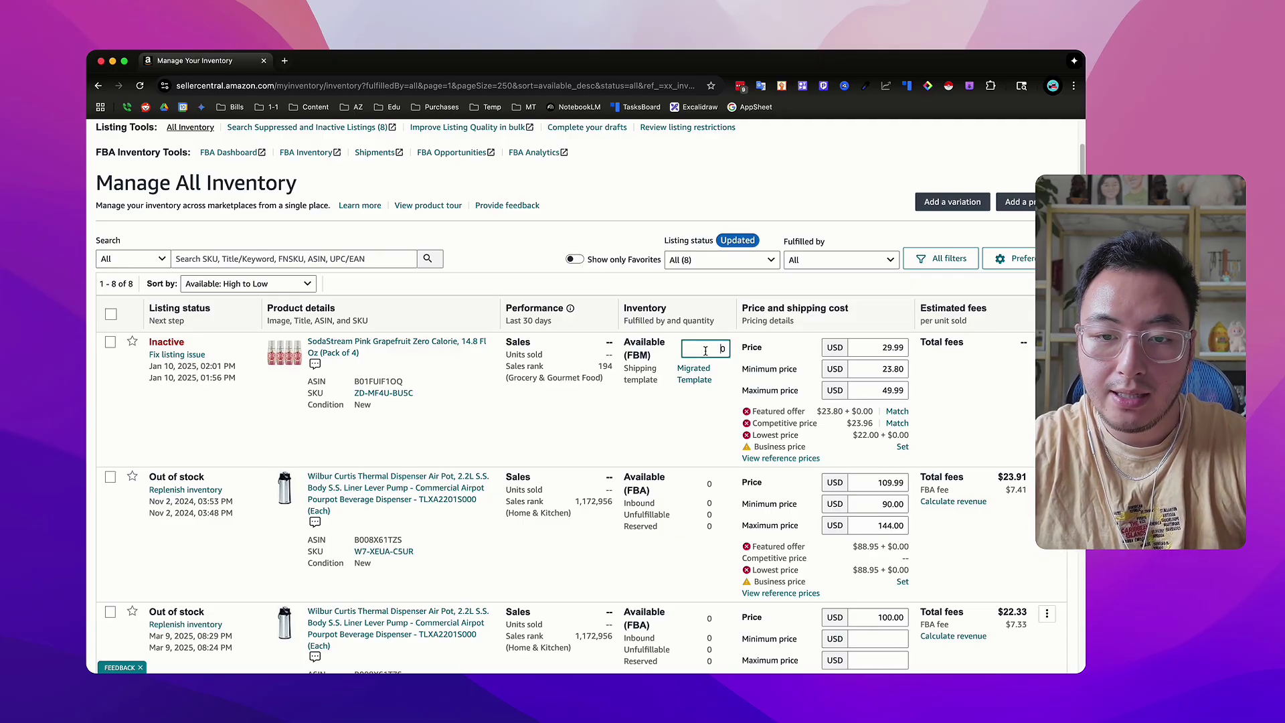
text(5)
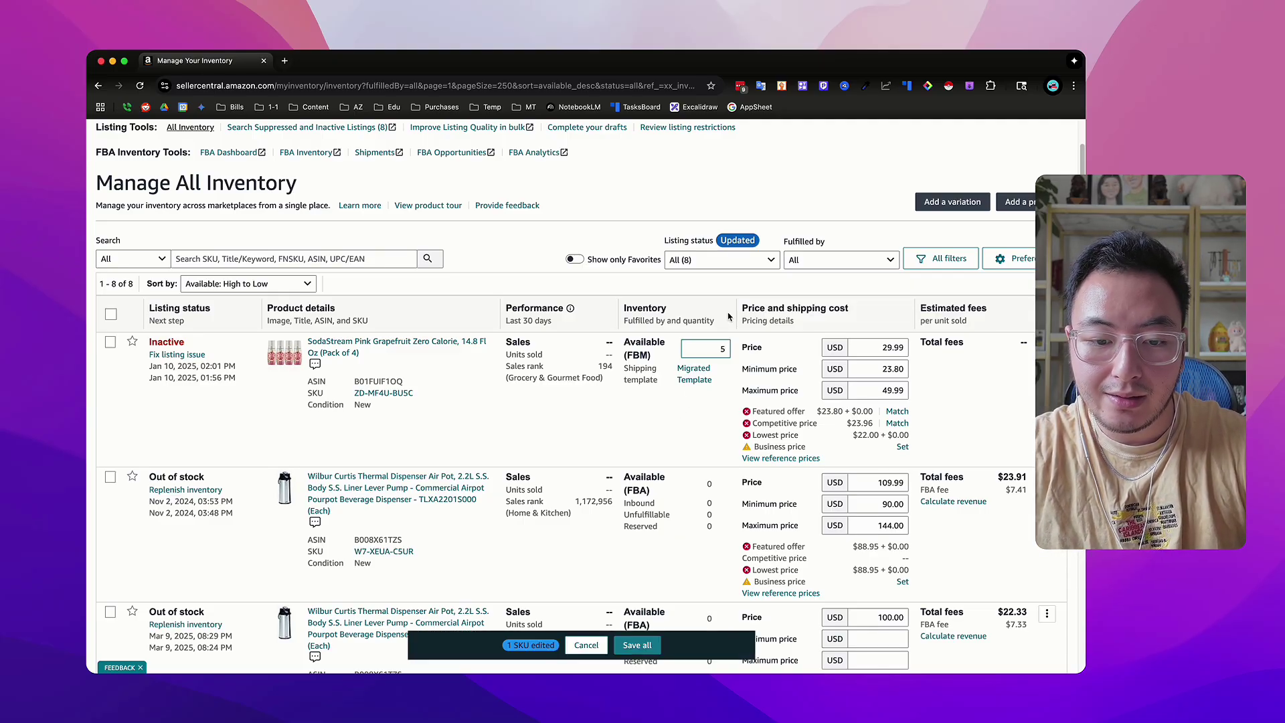
click(586, 644)
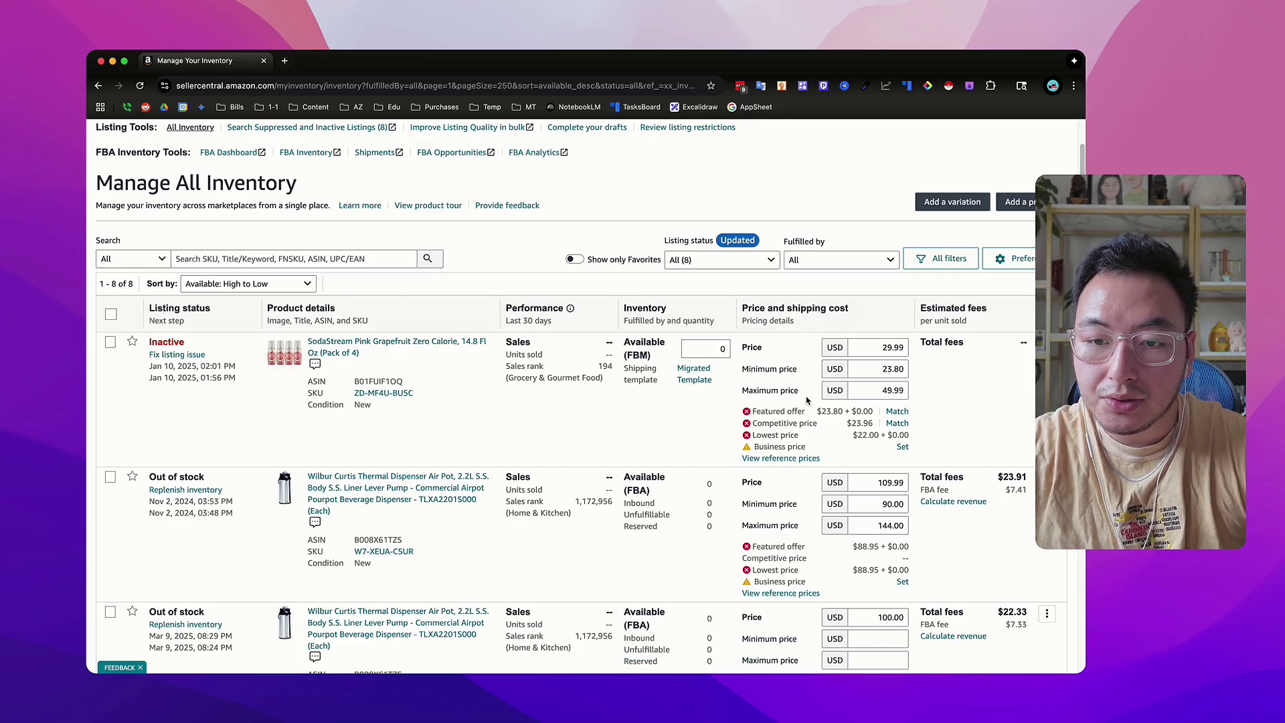
- Leave the $29.99 price unchanged and show the listing's actions menu
double_click(877, 349)
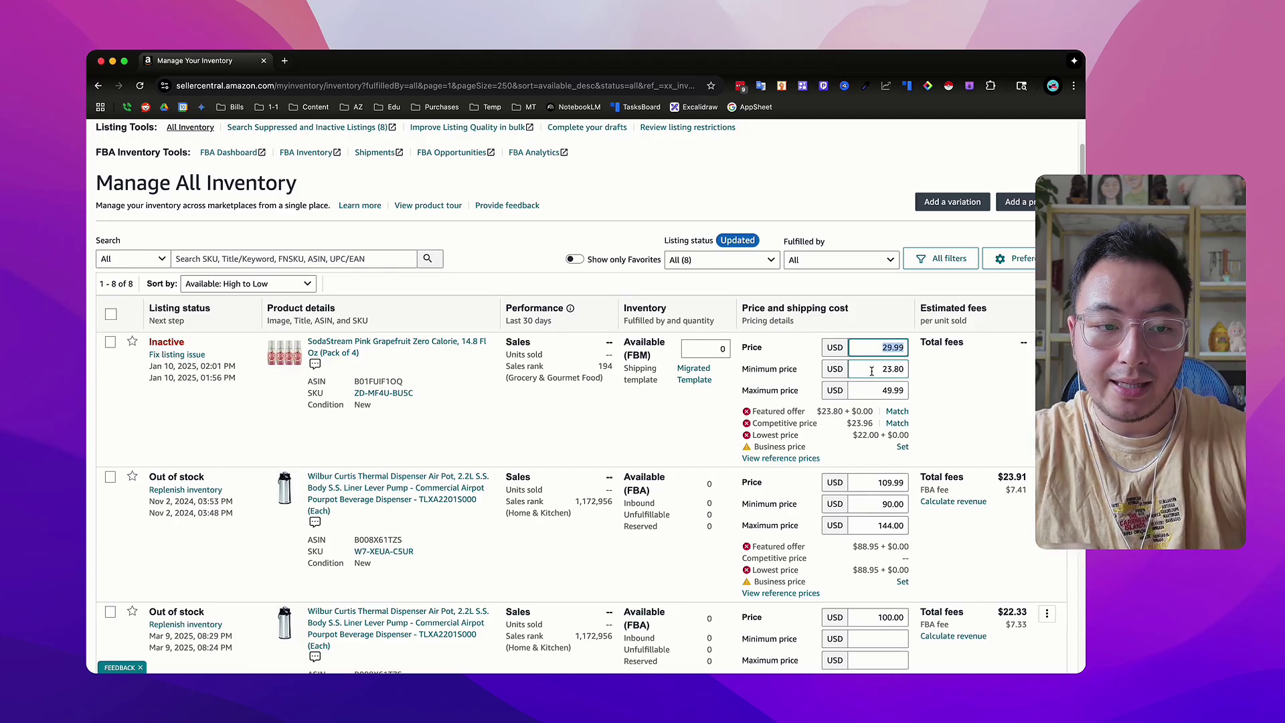
click(686, 417)
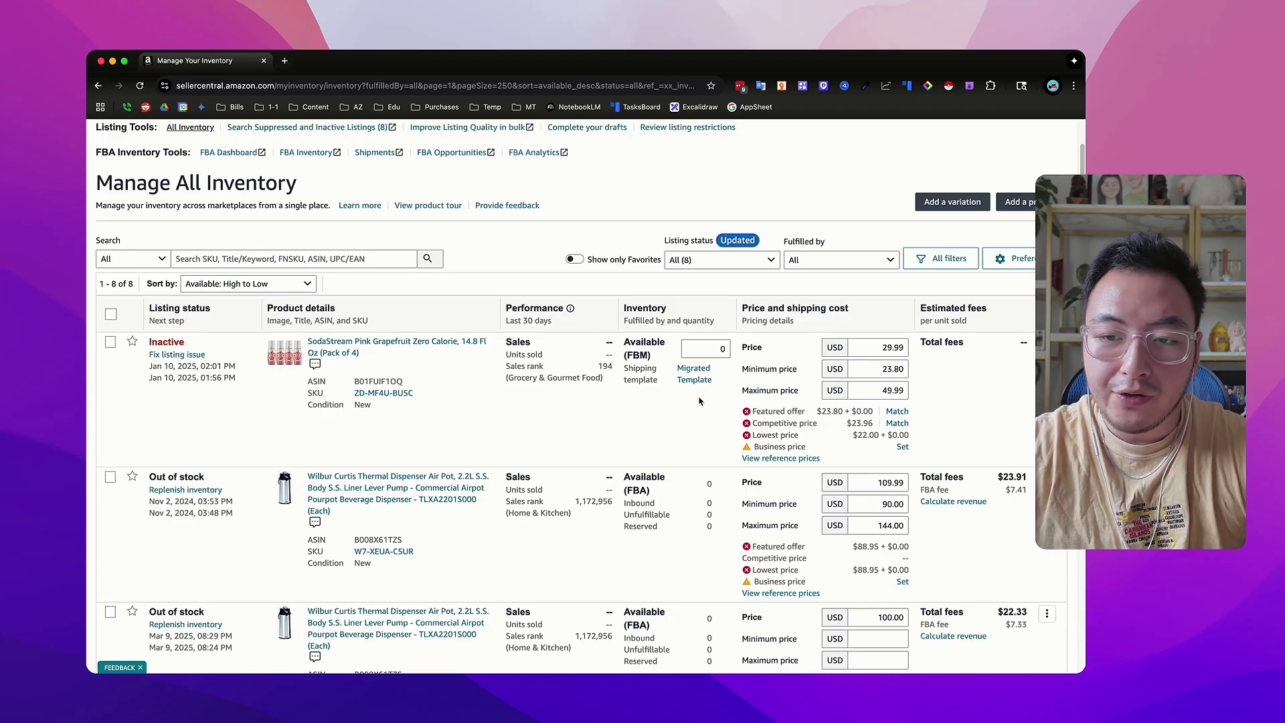
click(1047, 343)
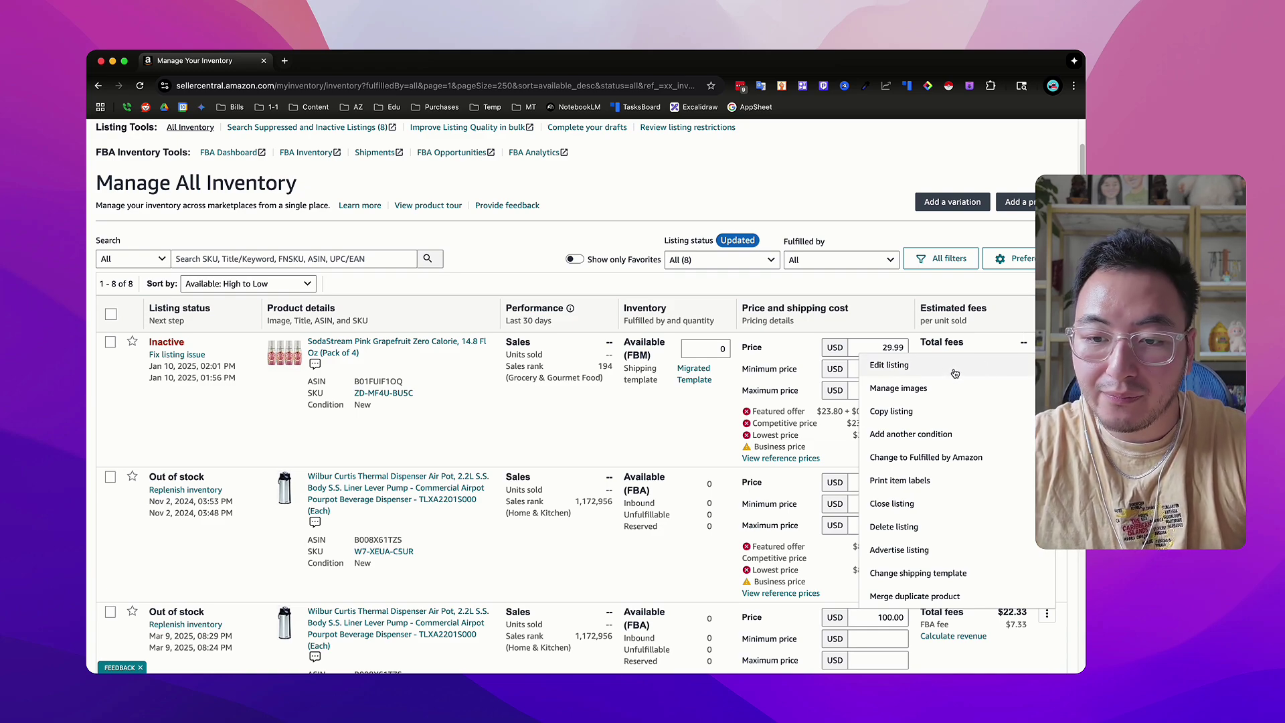
- Open the SodaStream listing's Amazon product page in a new tab
click(1020, 345)
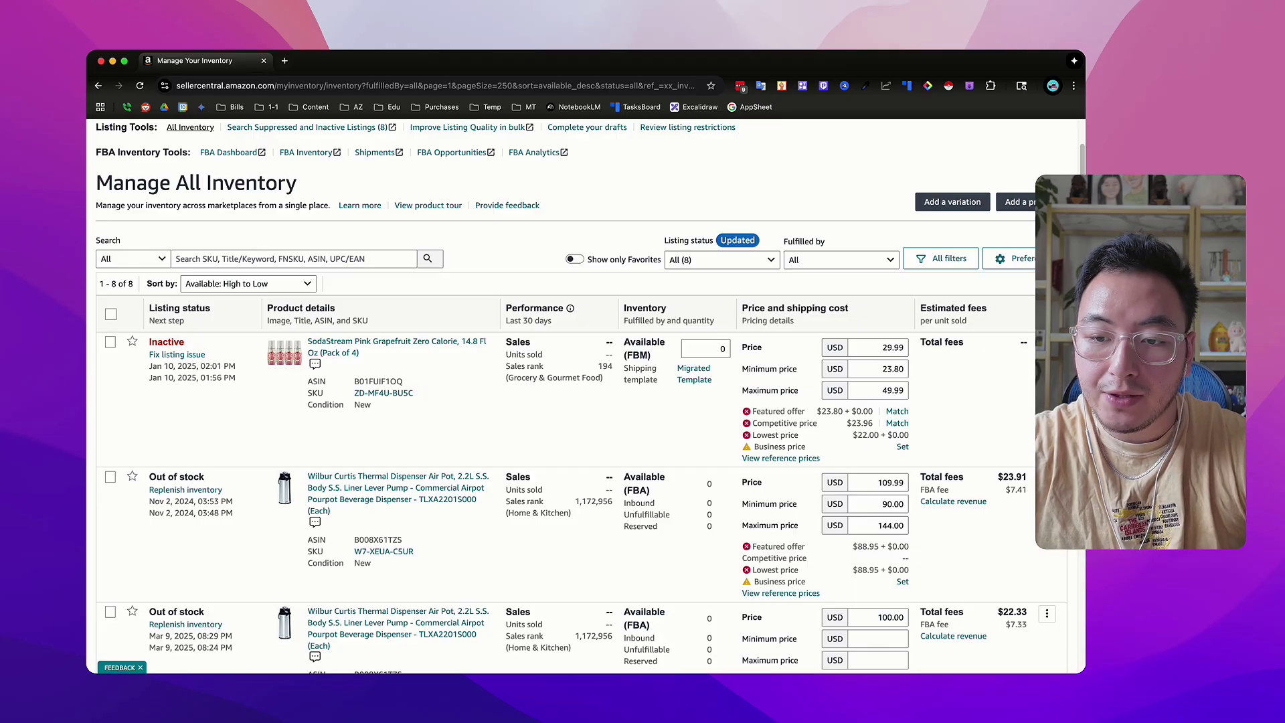
click(1047, 342)
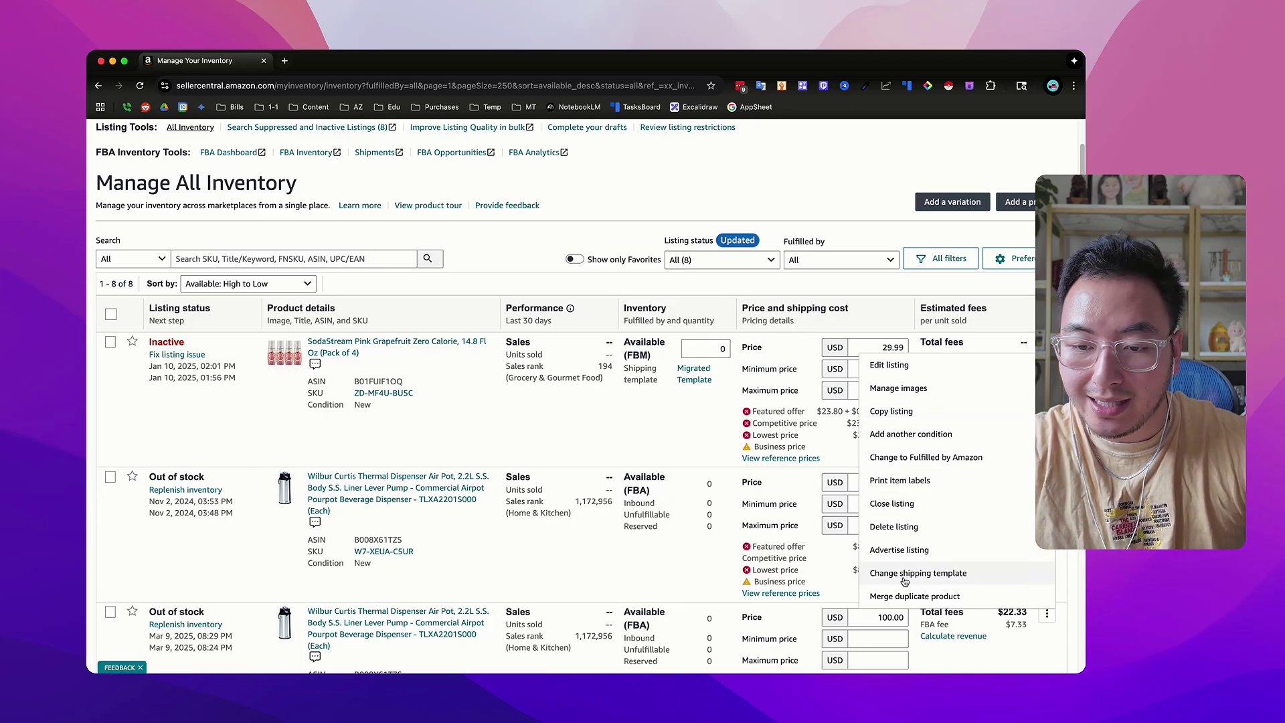
click(355, 341)
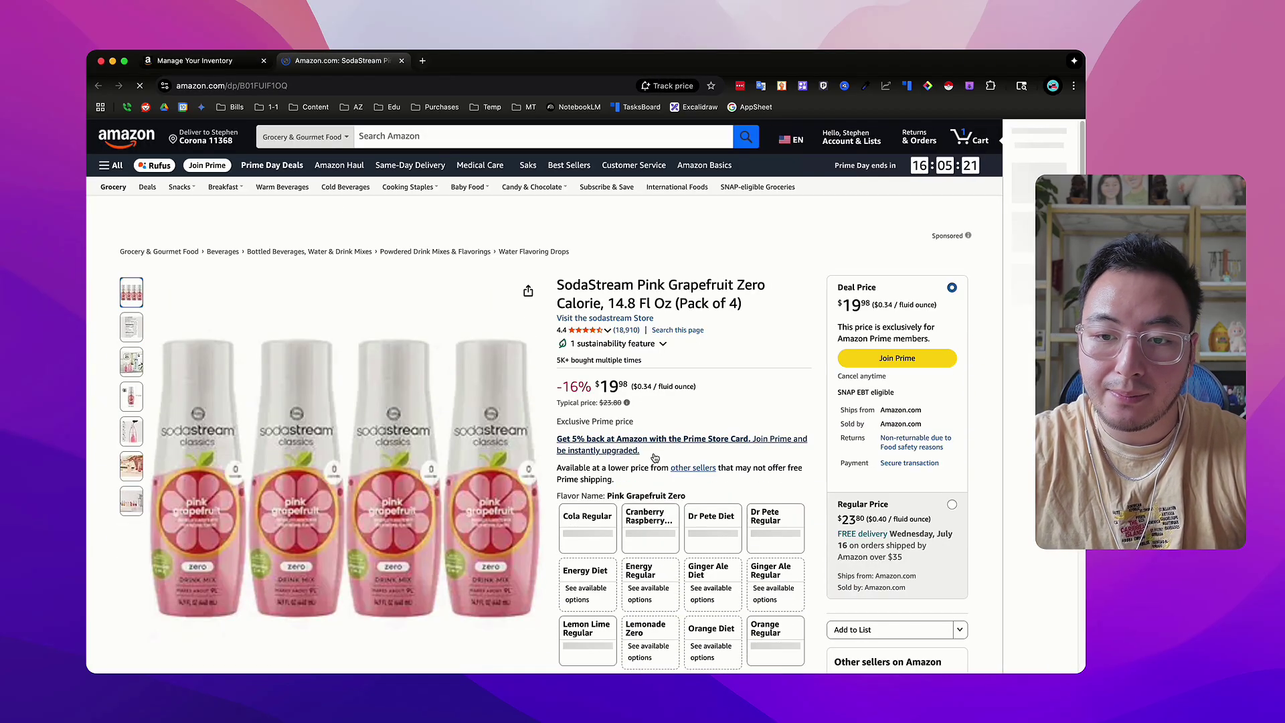
- Switch back to the Manage Your Inventory tab and open the navigation menu
scroll(576, 402, down, 3)
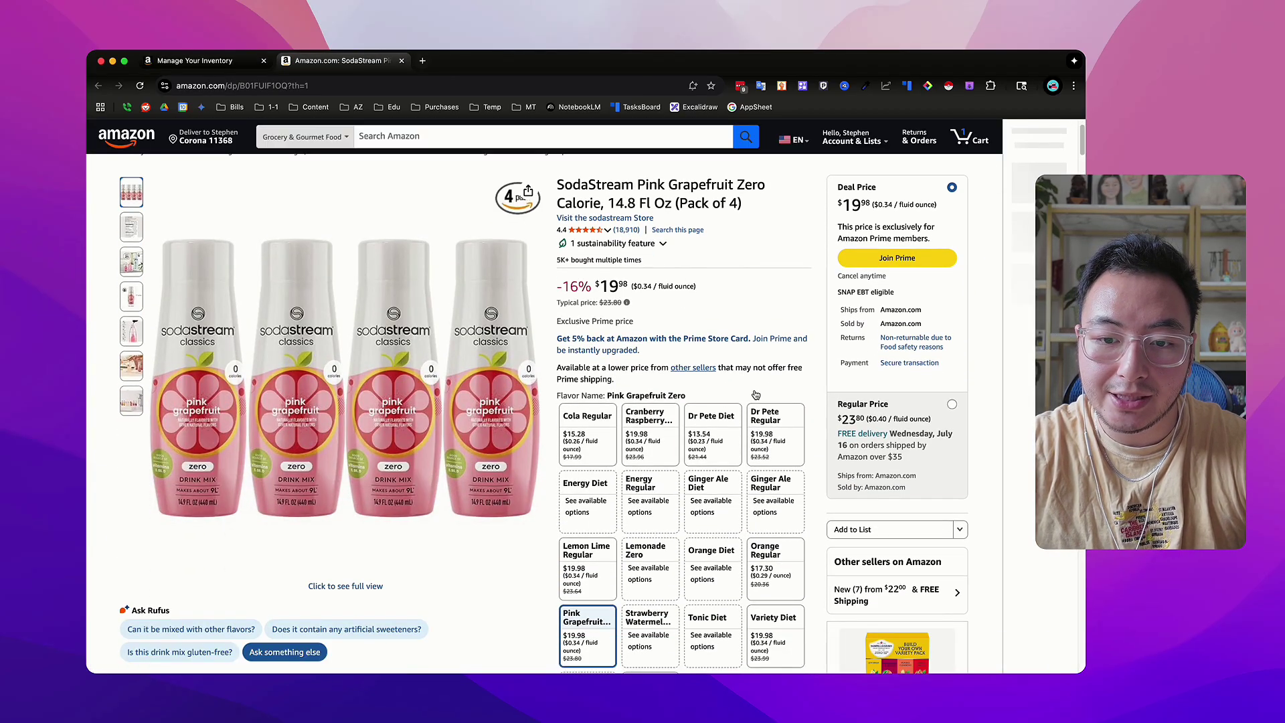
key(ctrl+shift+Tab)
scroll(280, 258, up, 2)
click(102, 132)
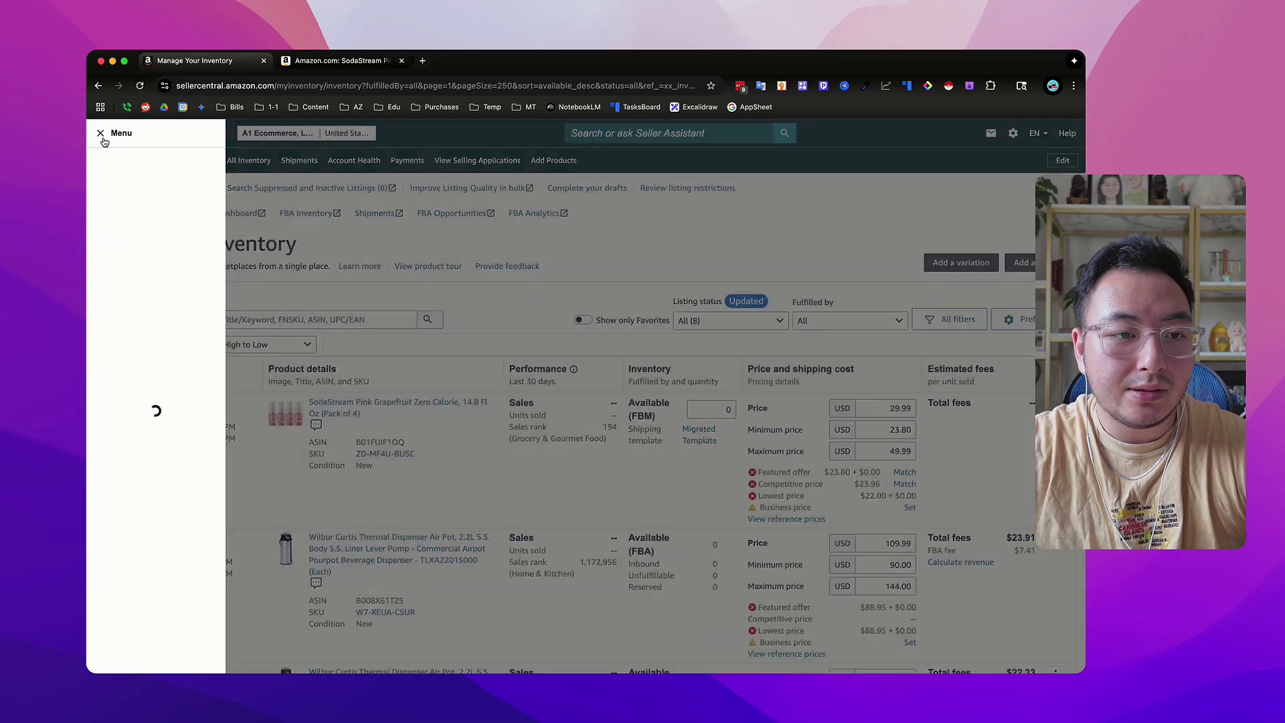
mouse_move(122, 200)
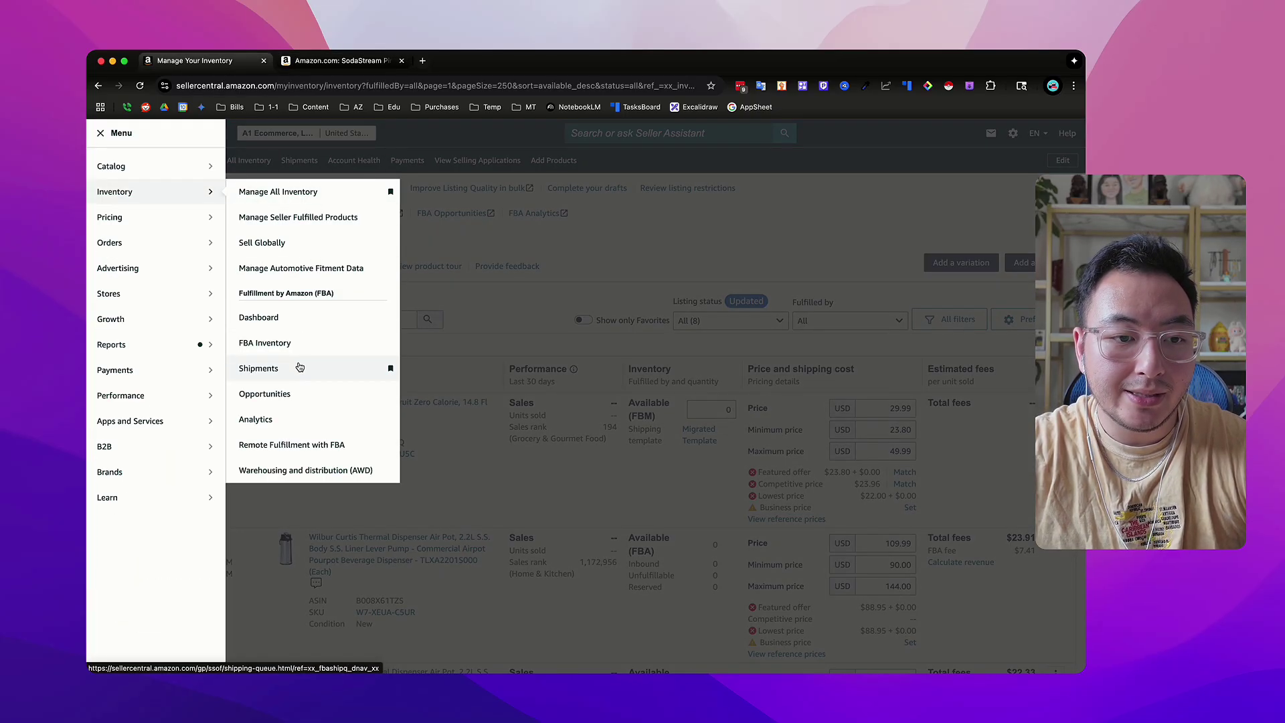
- Open Inventory > Fulfillment by Amazon Shipments to view the closed AVP1 and TPA3 shipments
mouse_move(196, 218)
mouse_move(212, 193)
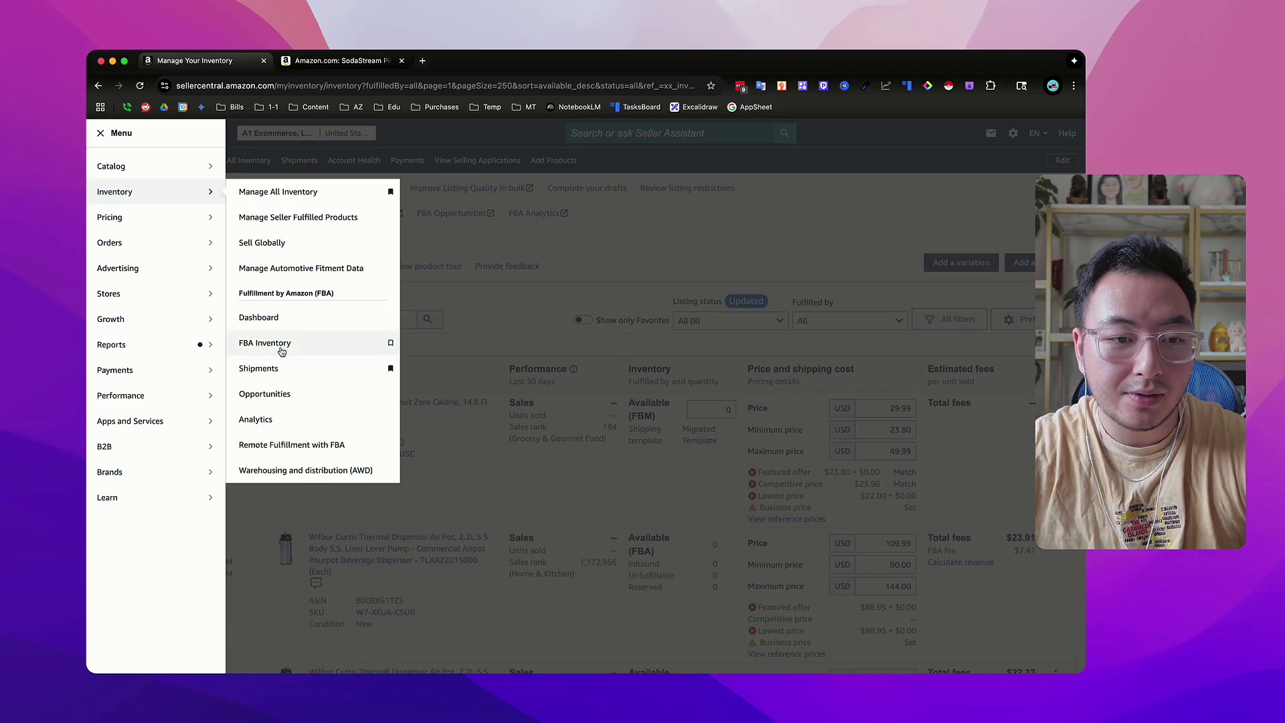
click(279, 374)
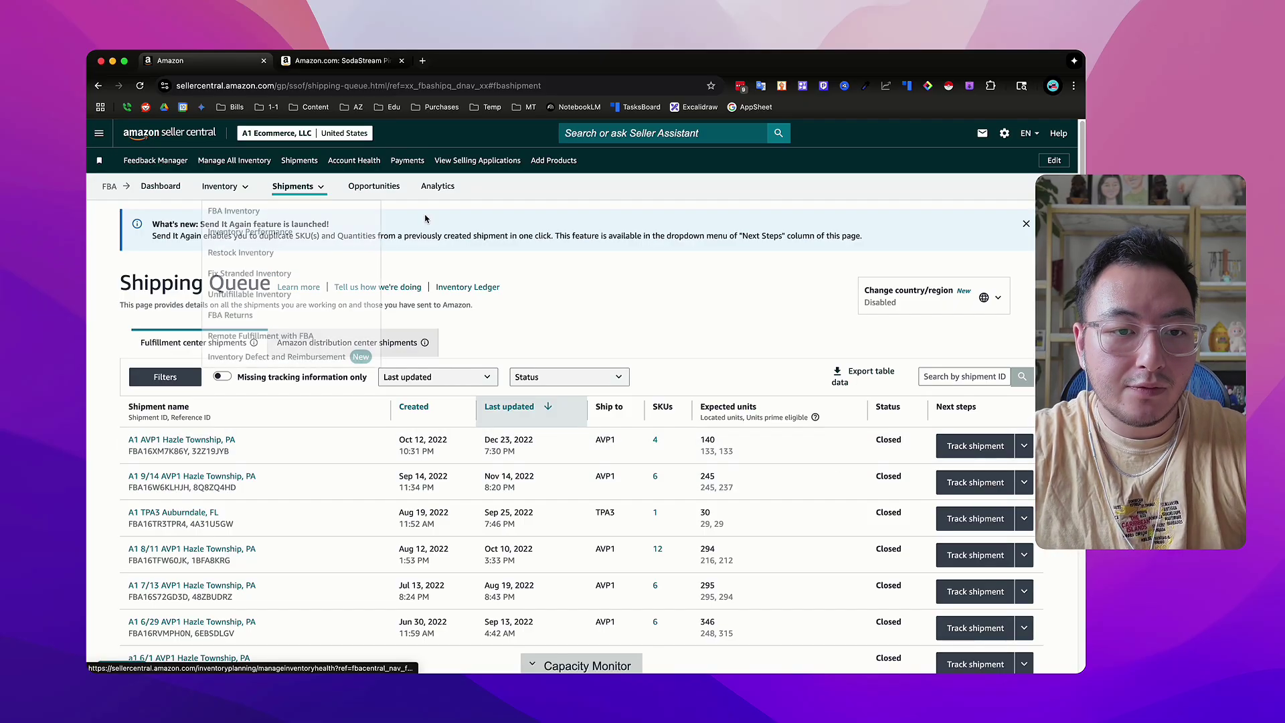
- Review the FBA Dashboard's 100% in-stock rate and shipments cards, then show the Inventory menu
click(172, 187)
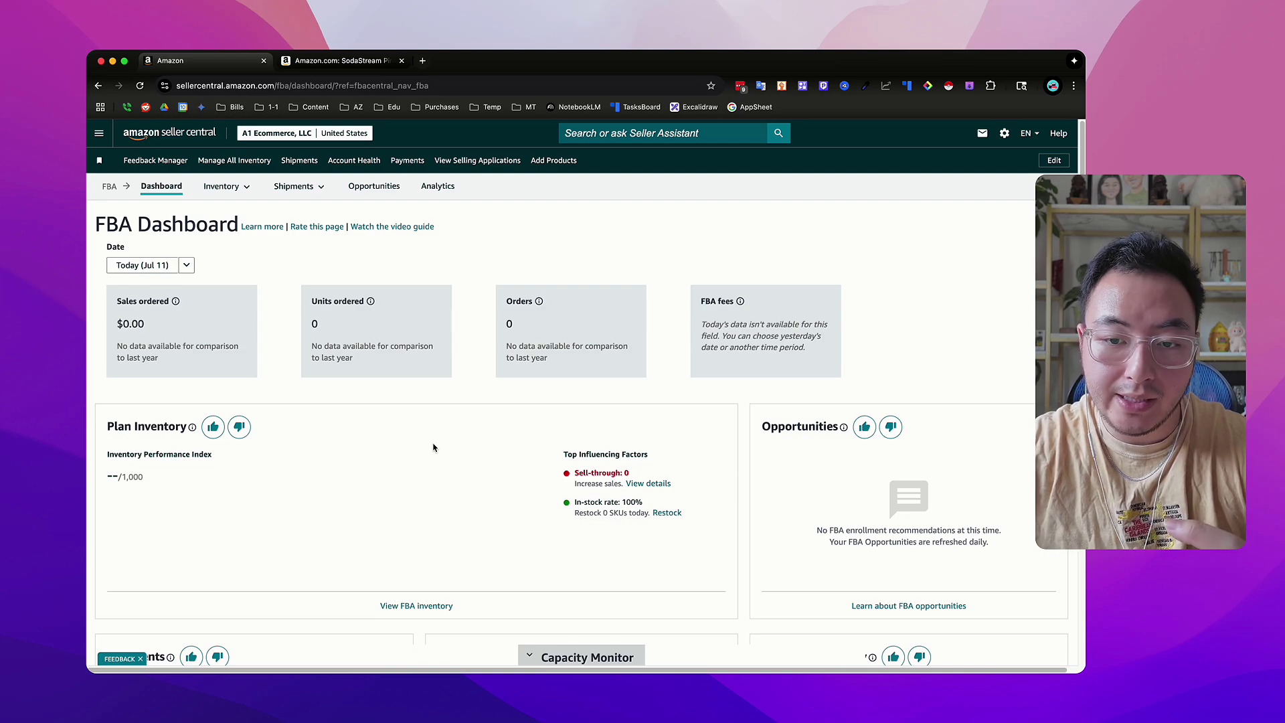
scroll(525, 455, down, 5)
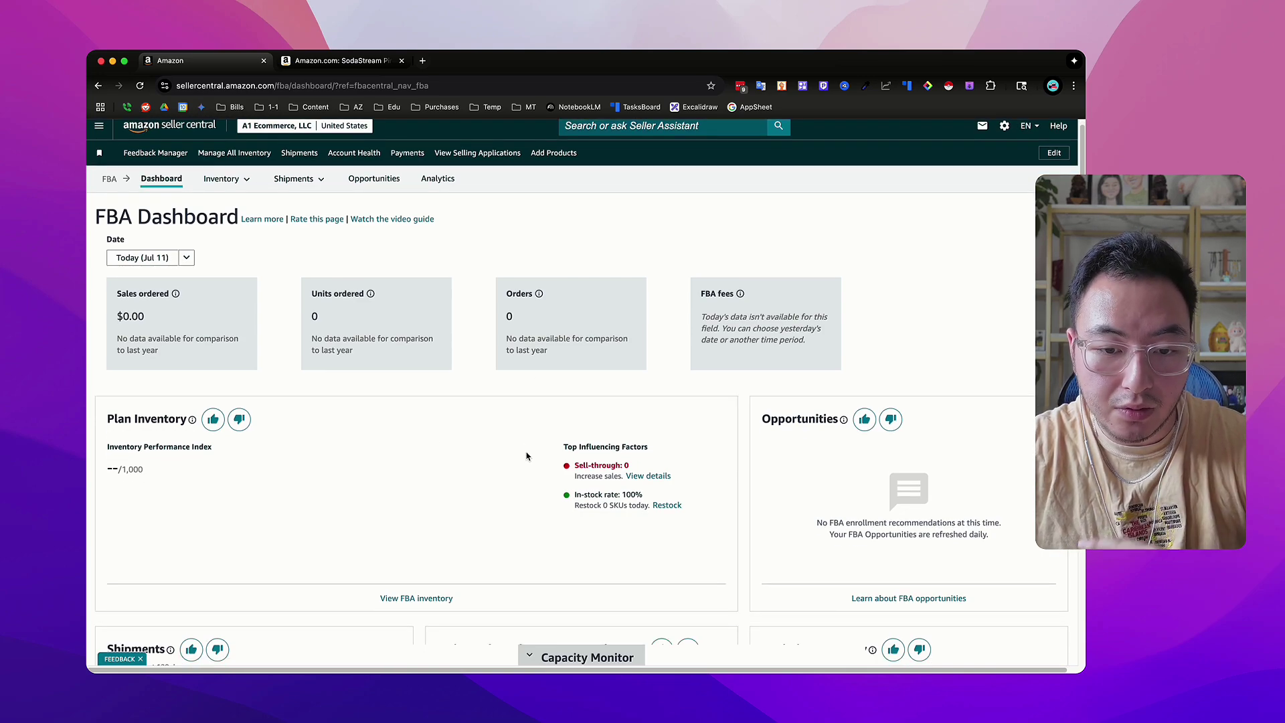
triple_click(578, 327)
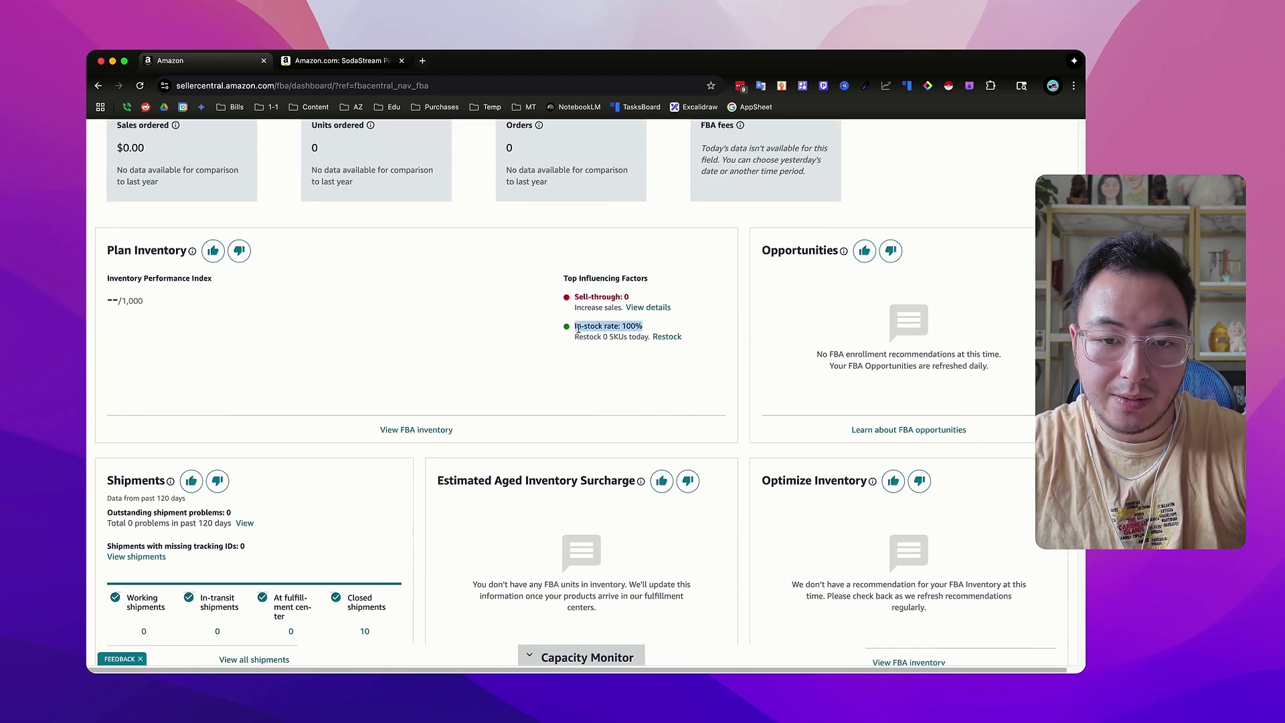
scroll(393, 378, down, 7)
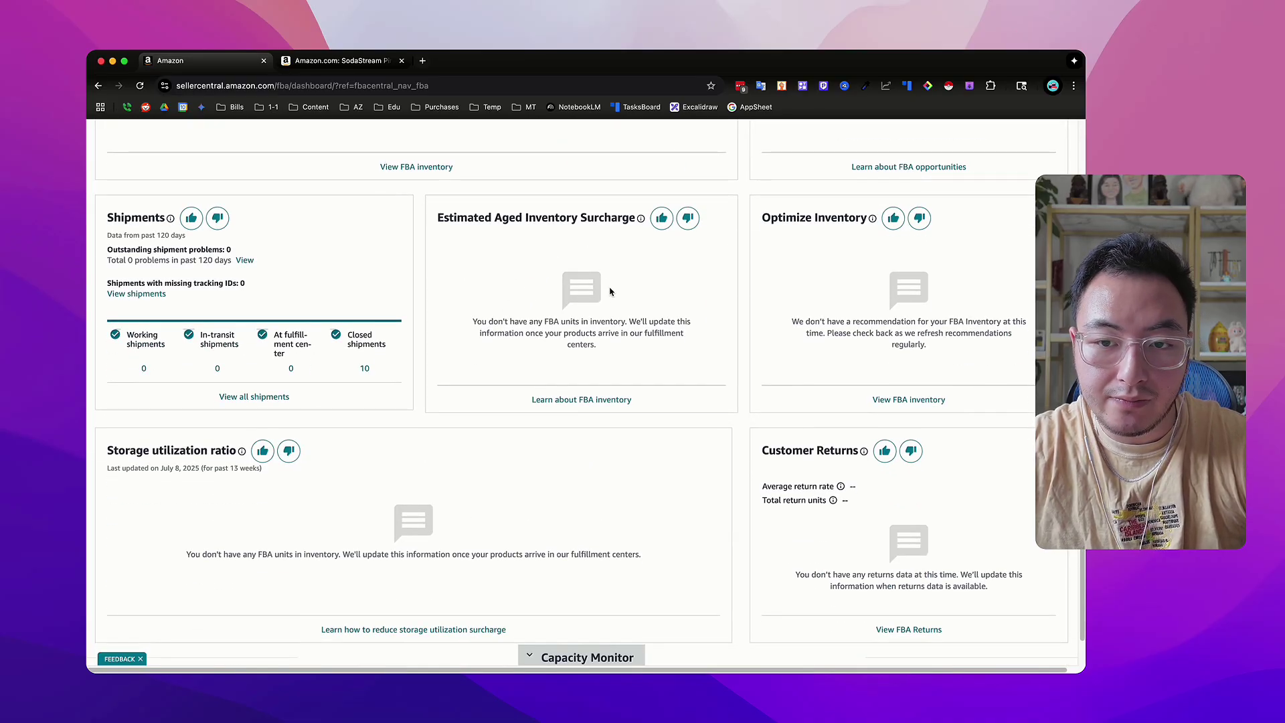
scroll(616, 324, up, 2)
scroll(630, 376, down, 3)
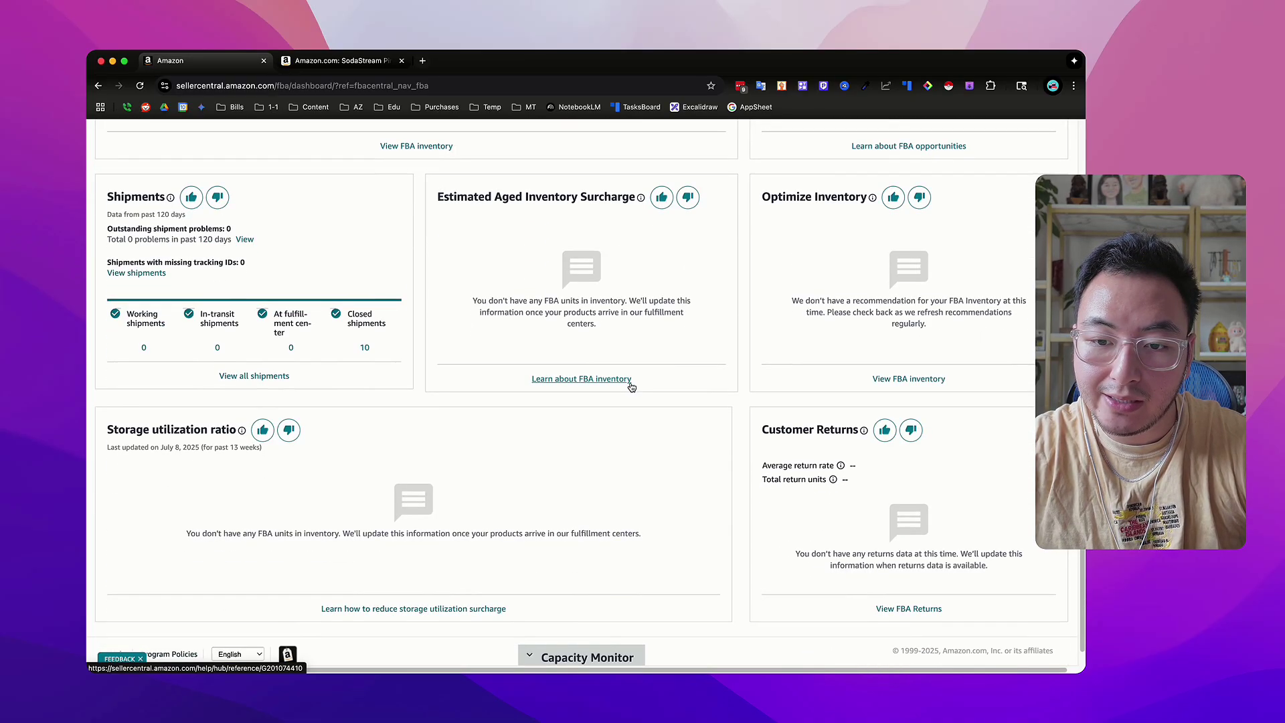
scroll(631, 387, down, 1)
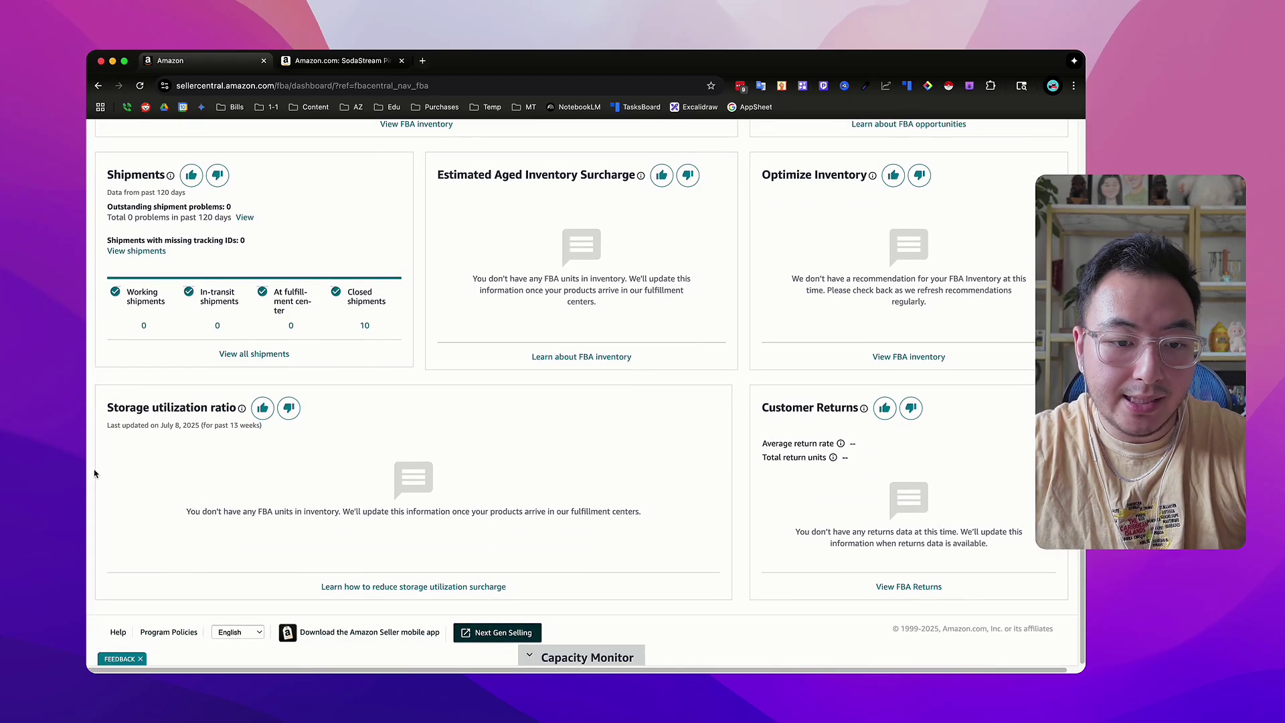
scroll(371, 480, up, 10)
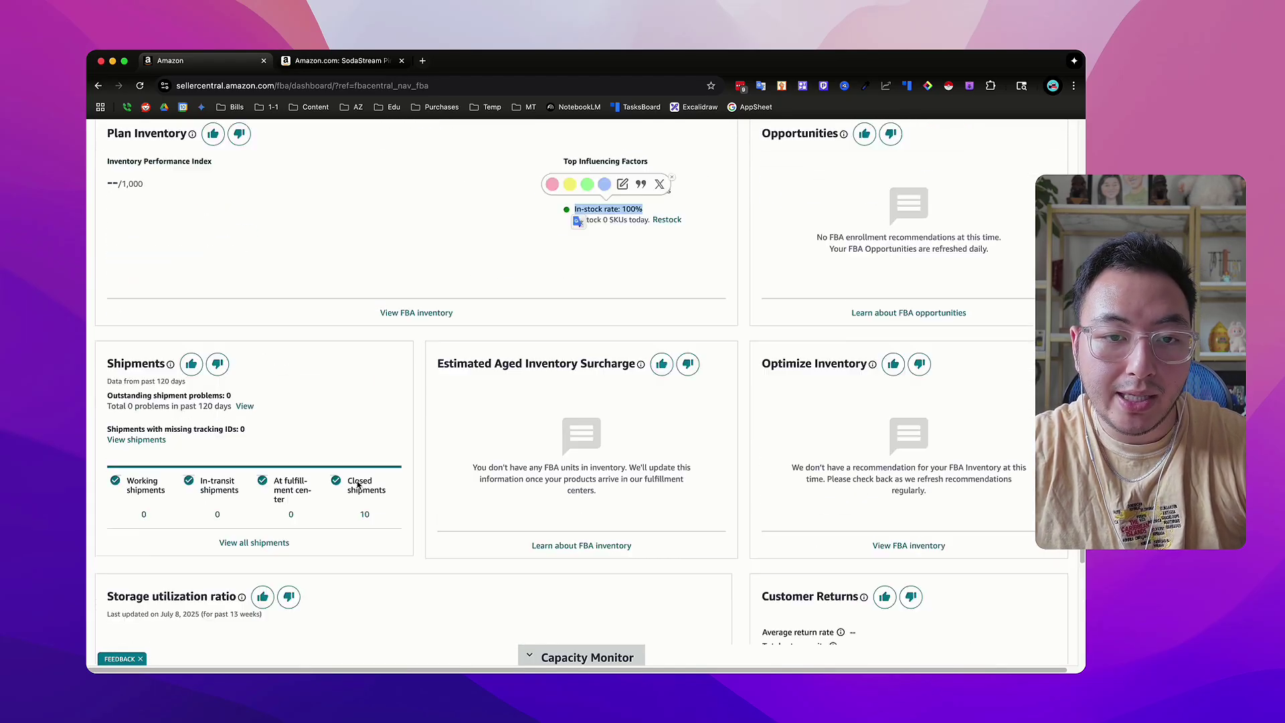
click(104, 134)
mouse_move(142, 198)
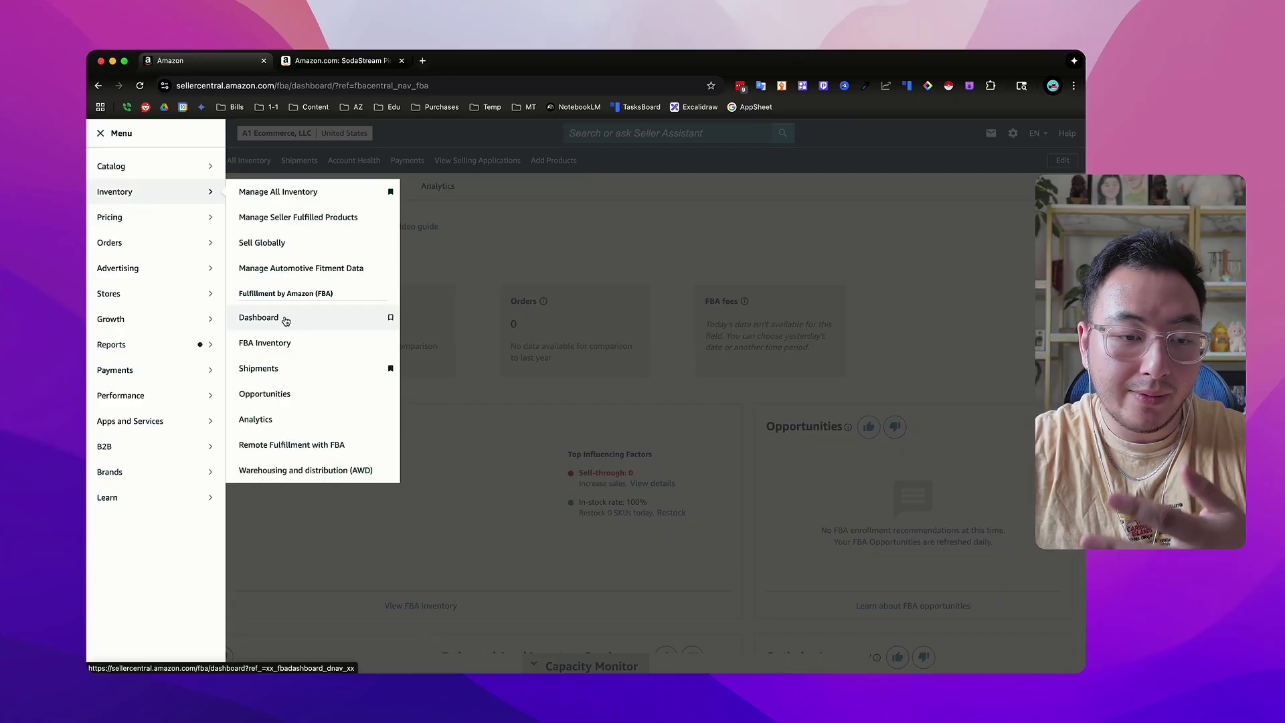
- Open FBA Inventory and point out the On-hand, Reserved, Researching and Unfulfillable quantities
click(280, 344)
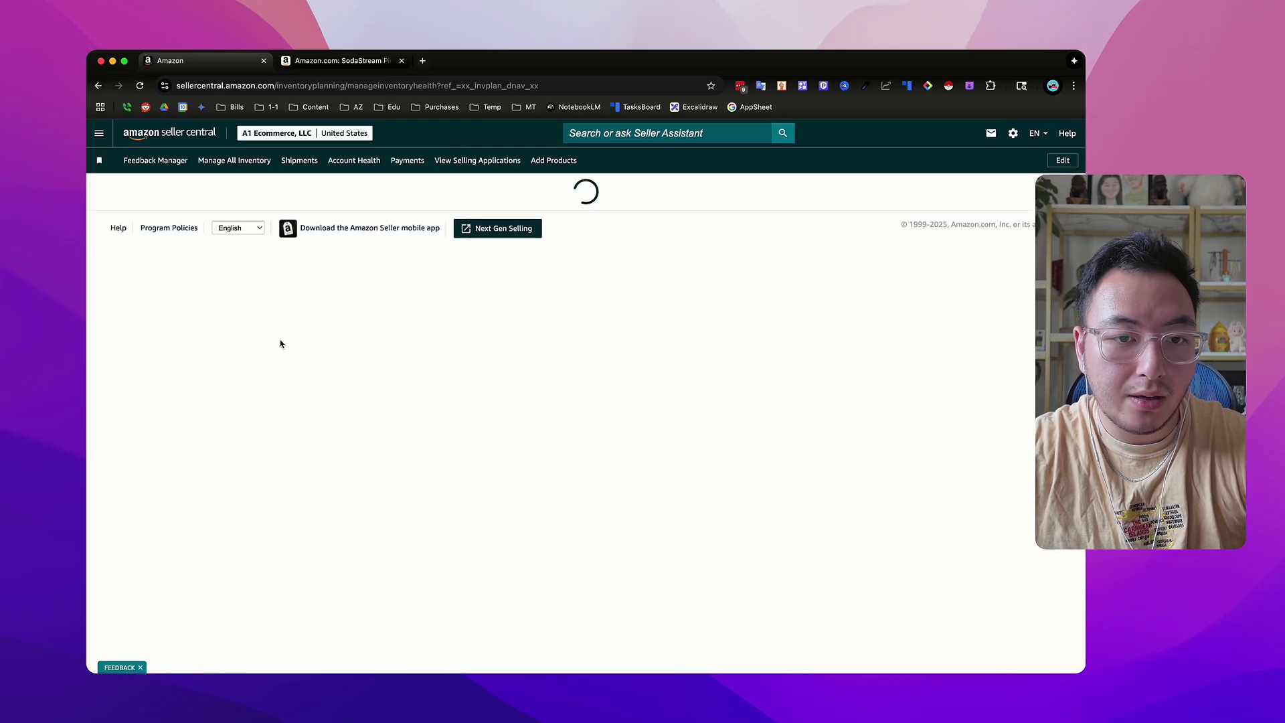
scroll(532, 222, down, 1)
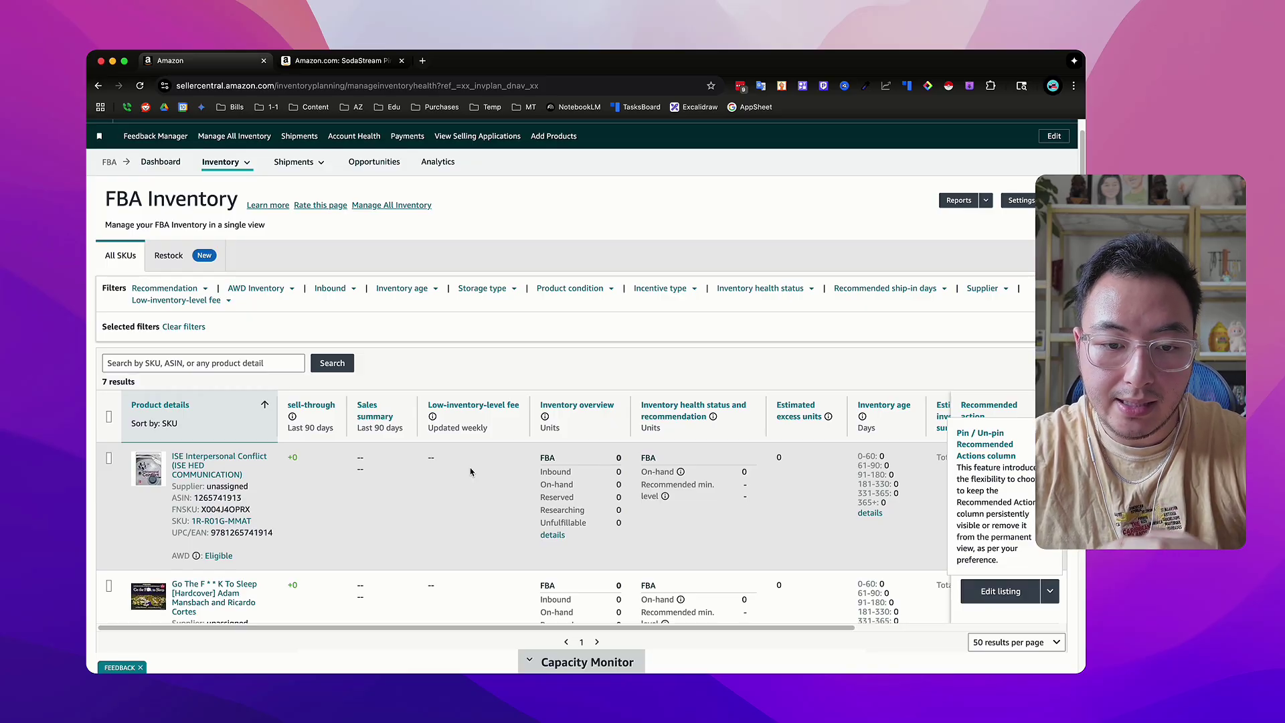
scroll(562, 482, up, 5)
scroll(499, 372, down, 2)
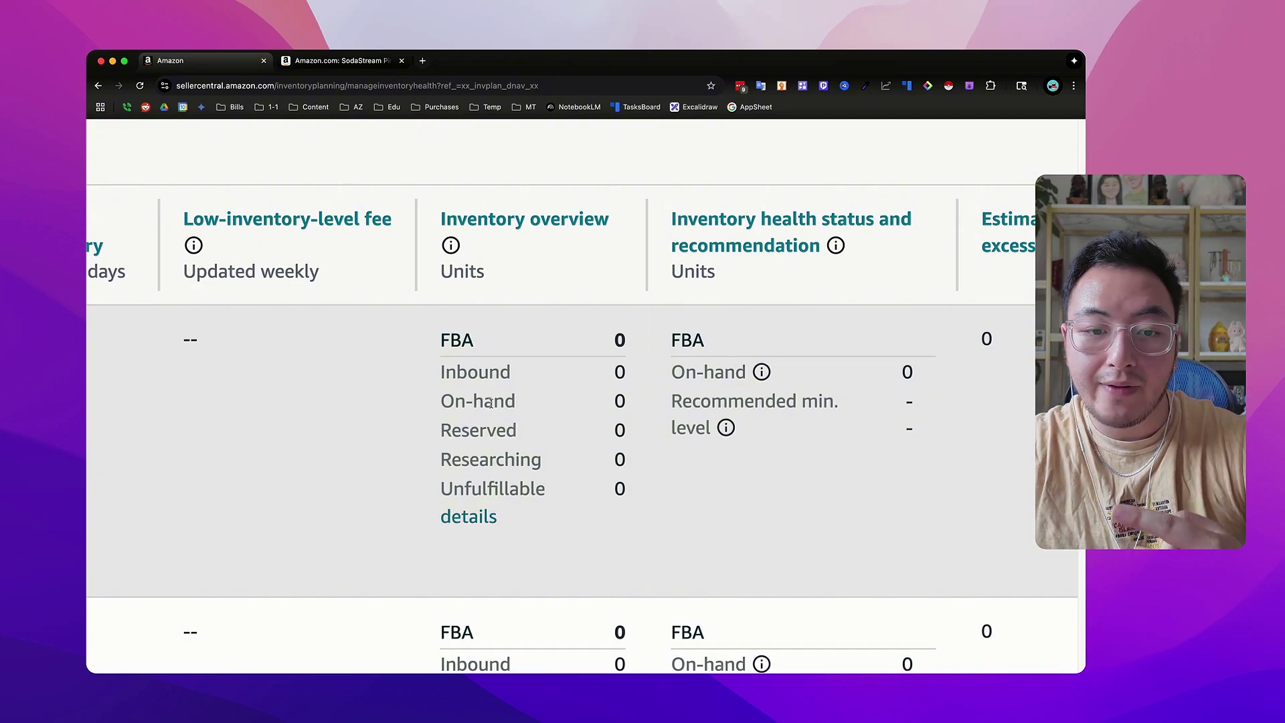
drag(516, 402, 441, 402)
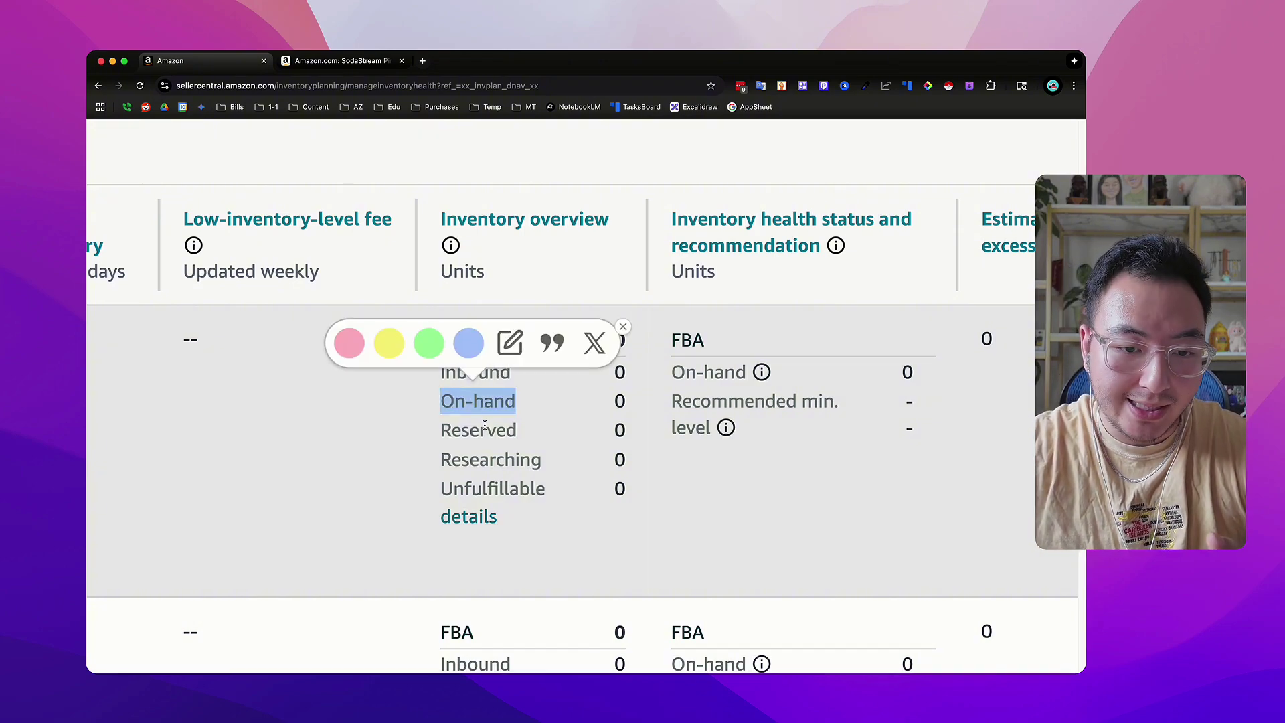
click(485, 425)
double_click(486, 429)
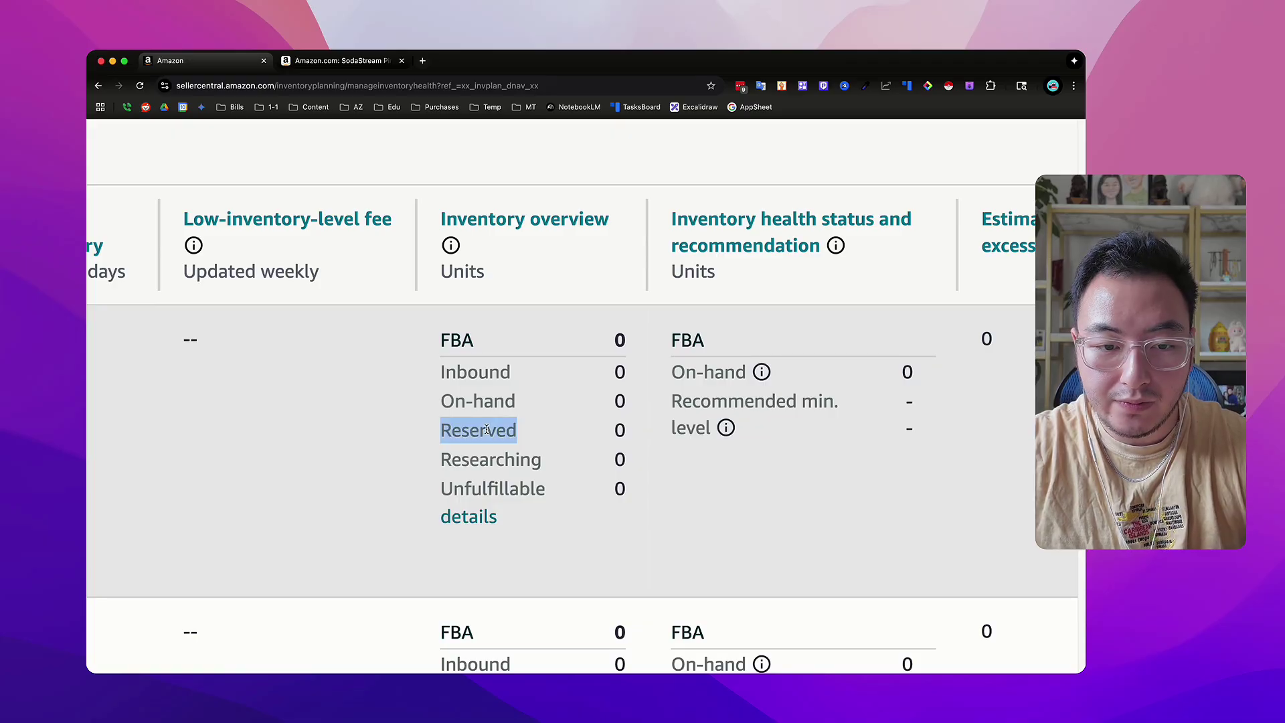
double_click(494, 459)
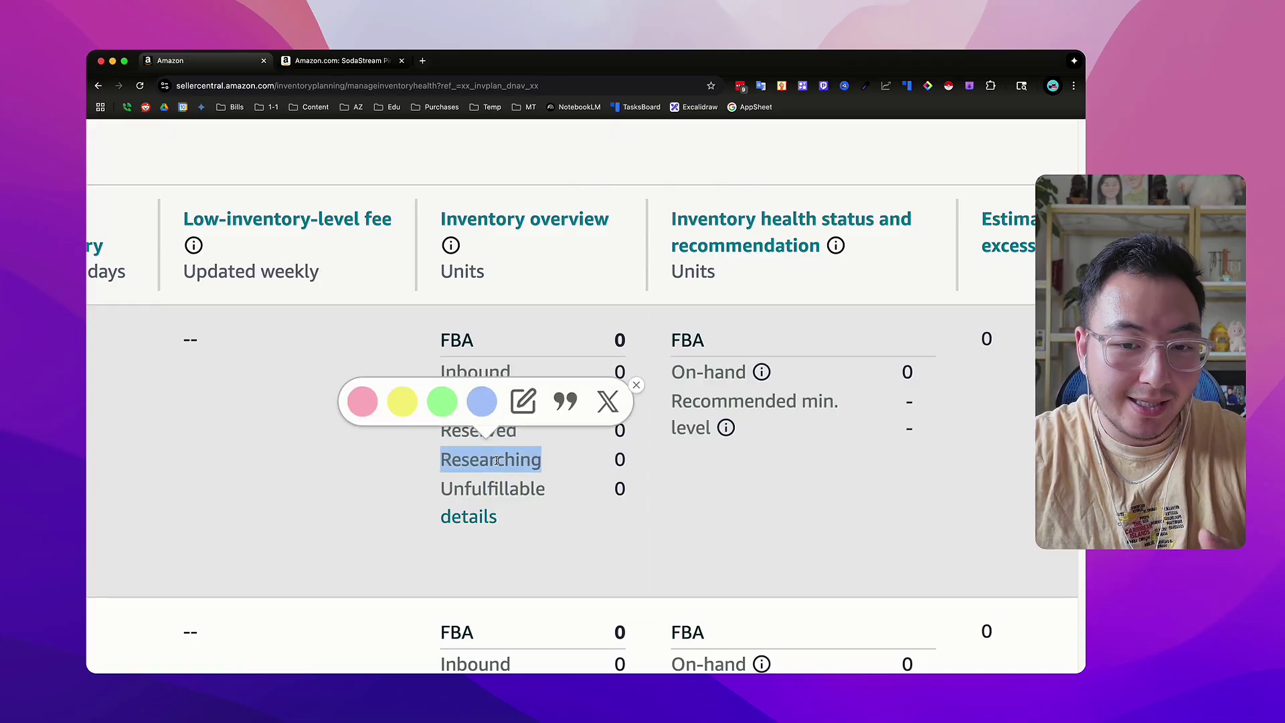
double_click(512, 485)
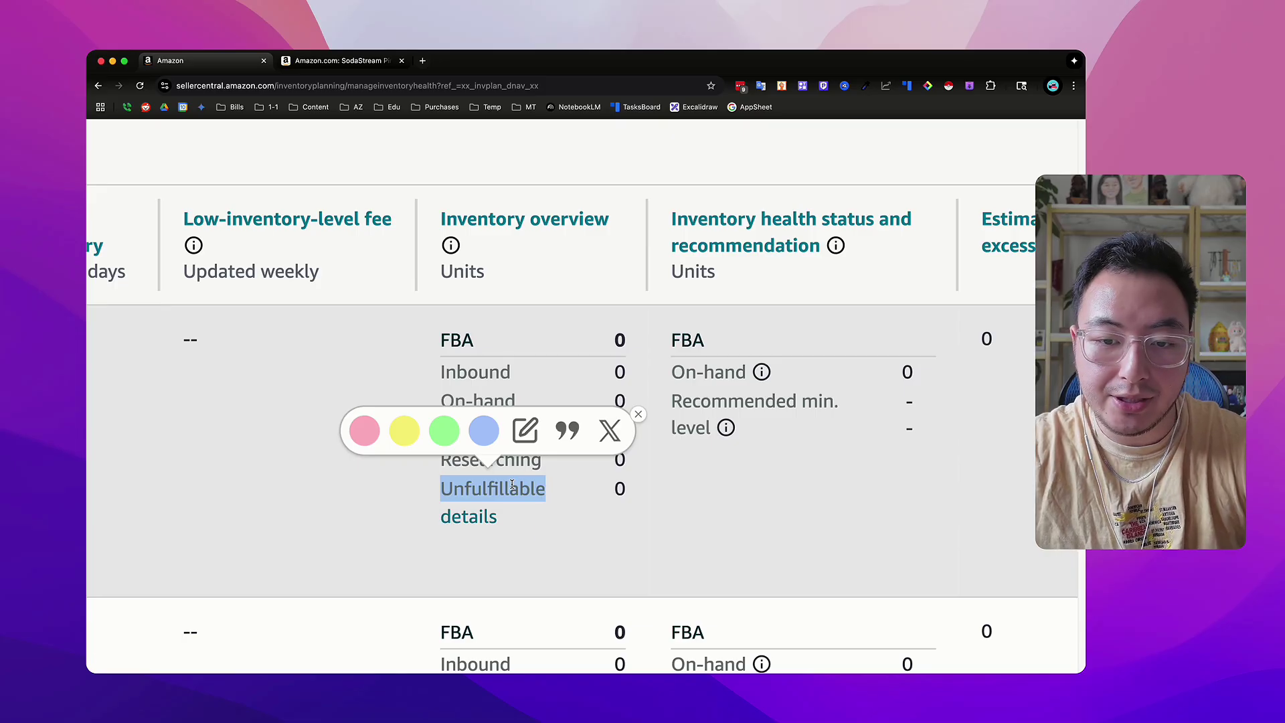
key(ctrl+0)
- Point out the inventory age brackets, from 0-60 days through 181-330 days, all at 0
scroll(721, 487, right, 4)
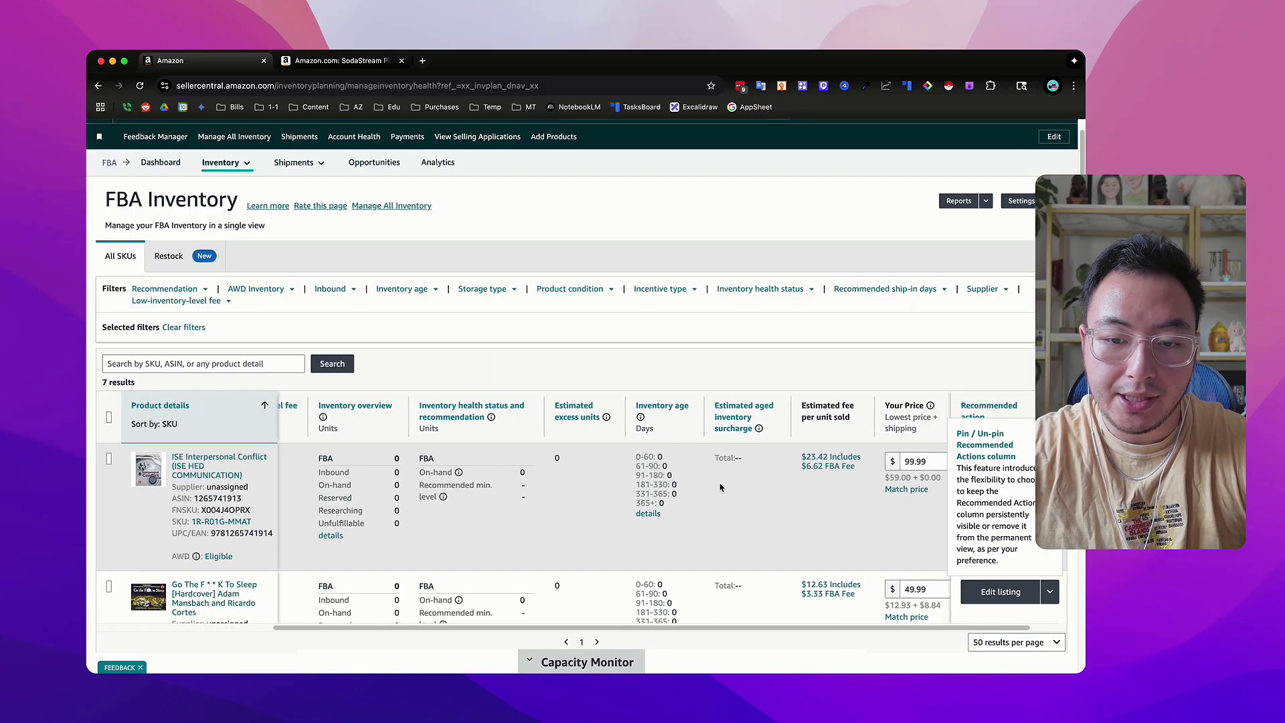
scroll(659, 462, up, 5)
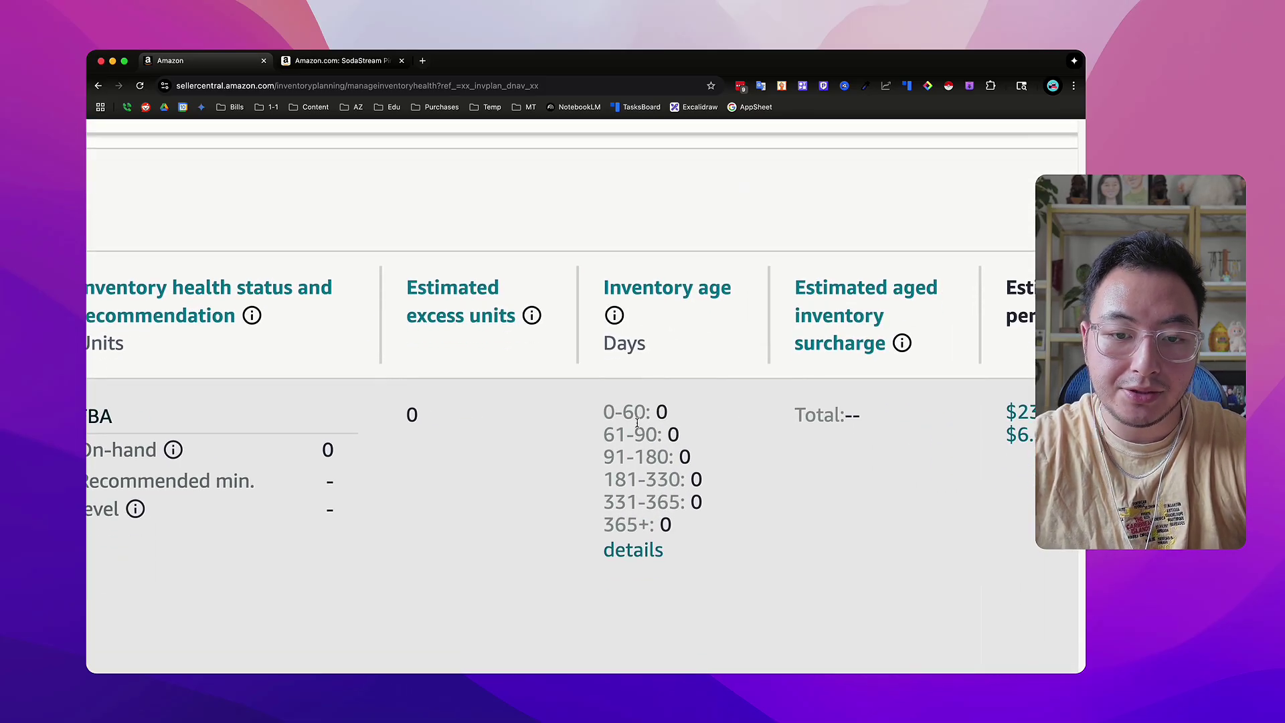
drag(603, 412, 666, 413)
click(723, 423)
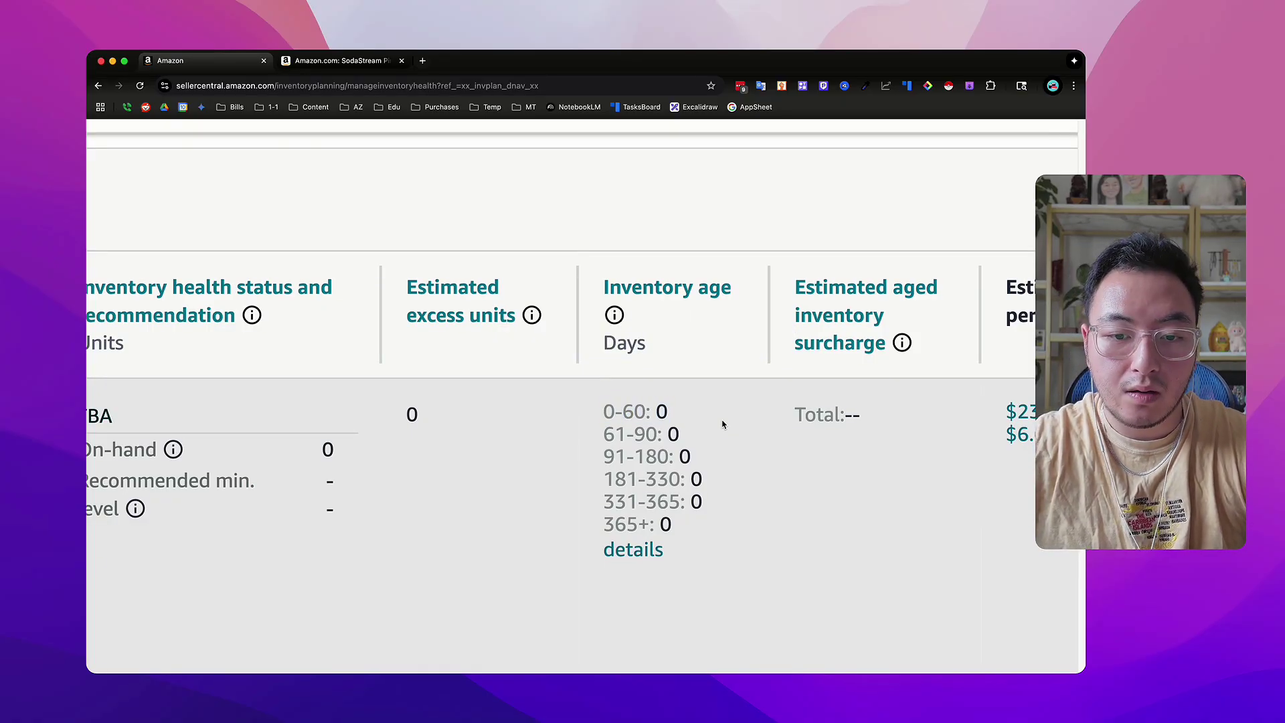
mouse_move(601, 438)
mouse_down()
mouse_move(620, 419)
mouse_move(641, 434)
mouse_move(609, 433)
mouse_up()
click(639, 433)
drag(604, 479, 700, 480)
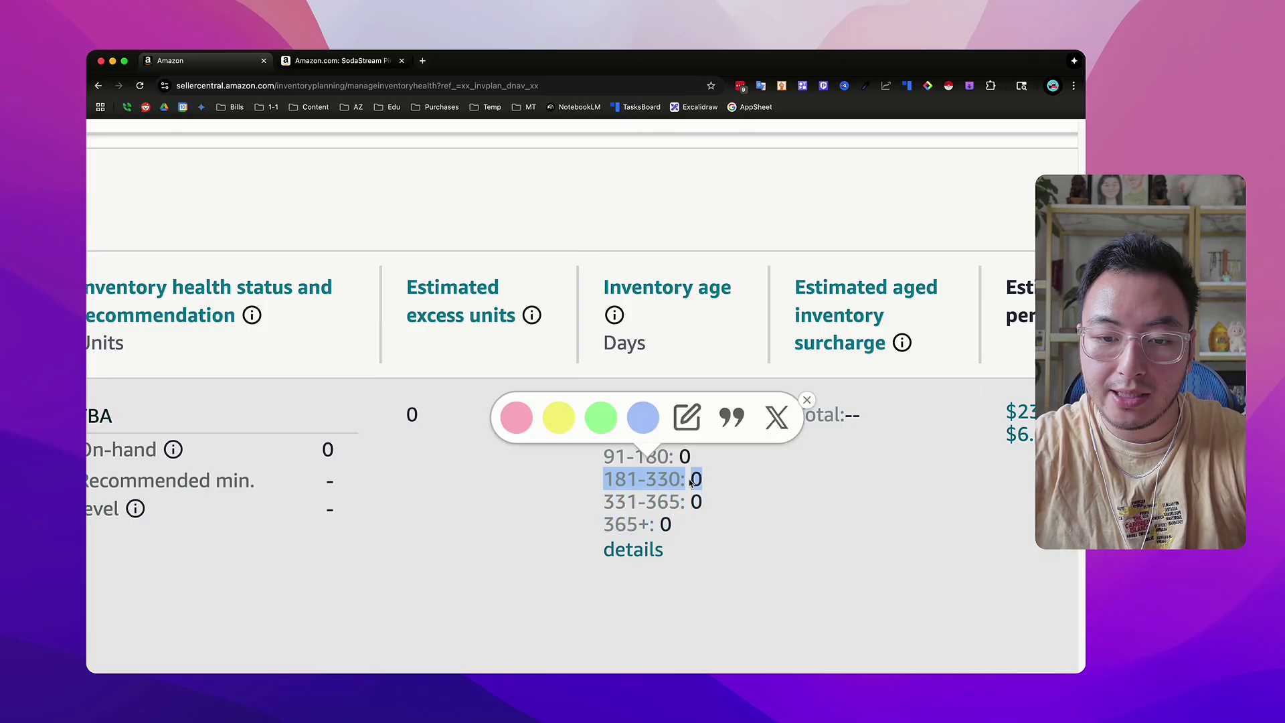
click(703, 479)
- Zoom out and scroll the page to bring up the table column preferences
key(super+minus)
key(super+minus)
key(super+minus)
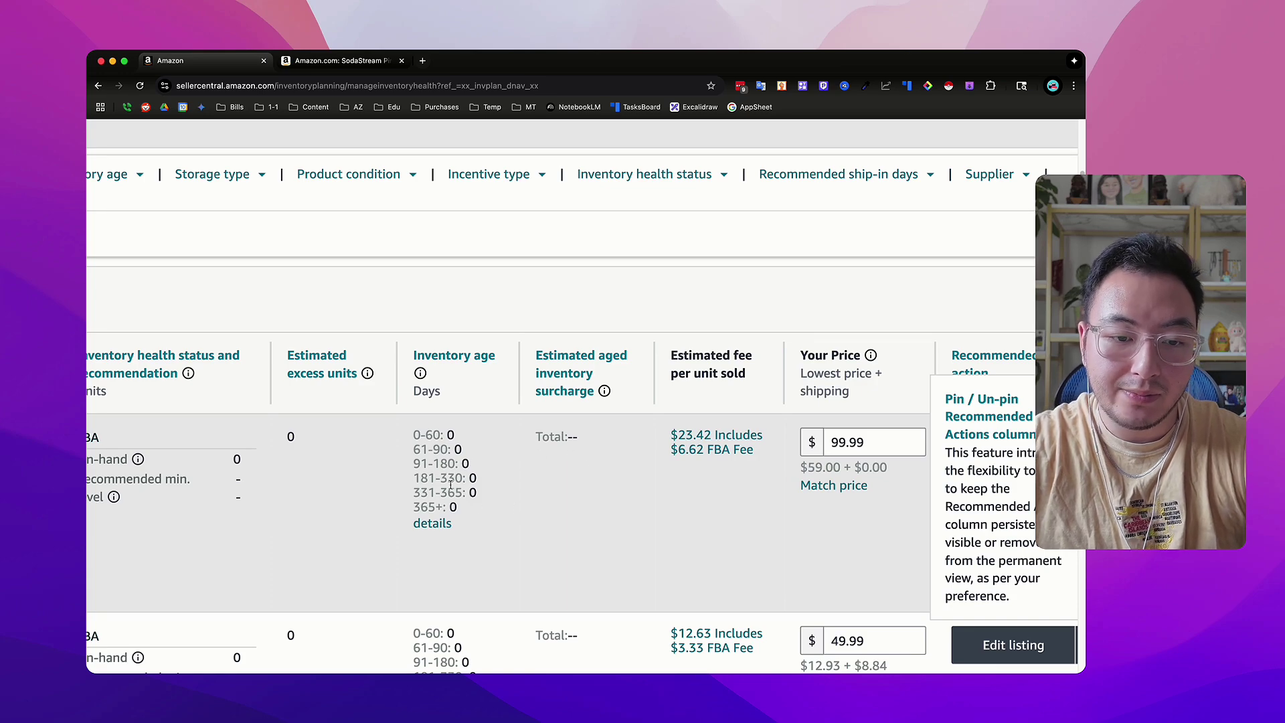
scroll(450, 463, up, 5)
scroll(383, 527, up, 1)
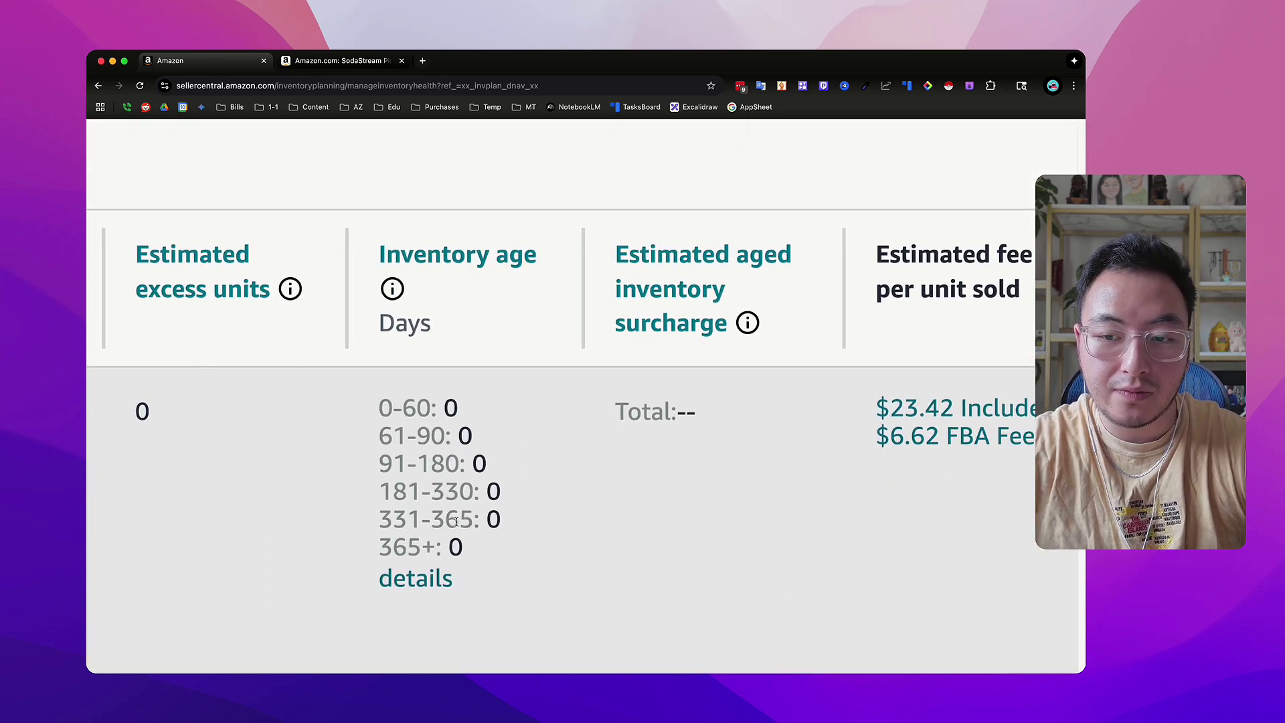
scroll(663, 472, down, 6)
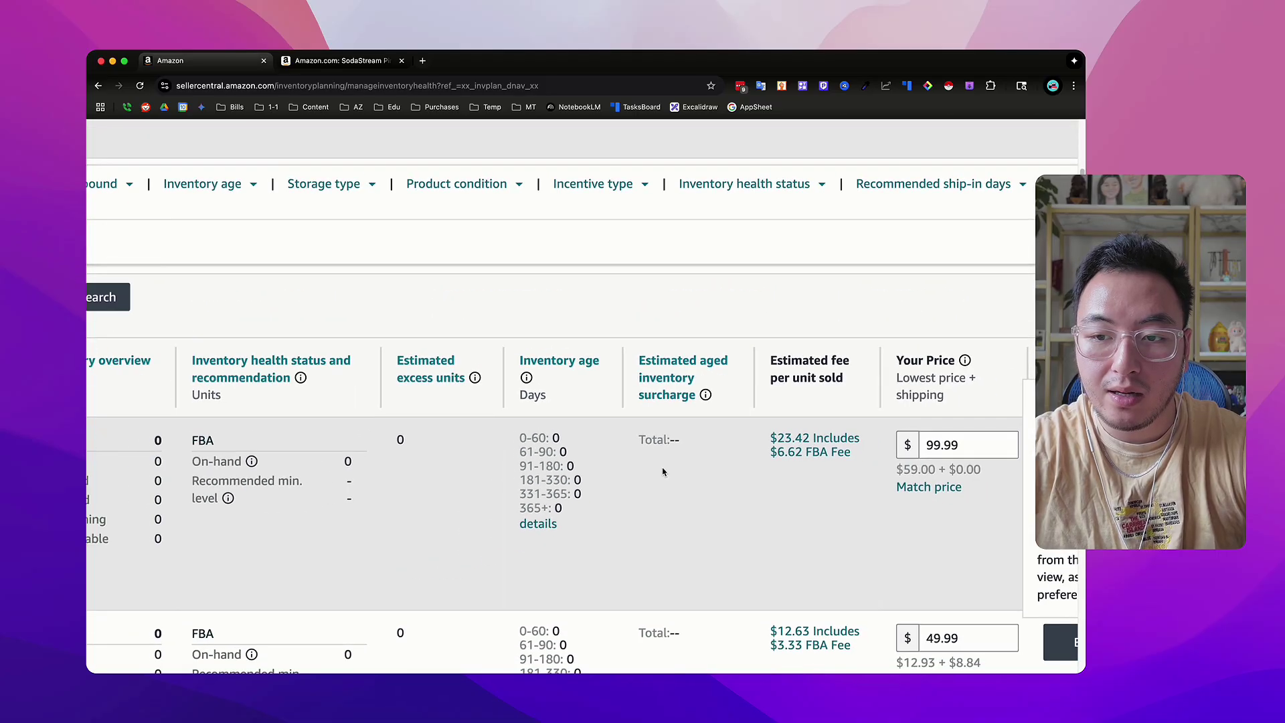
scroll(1053, 363, up, 5)
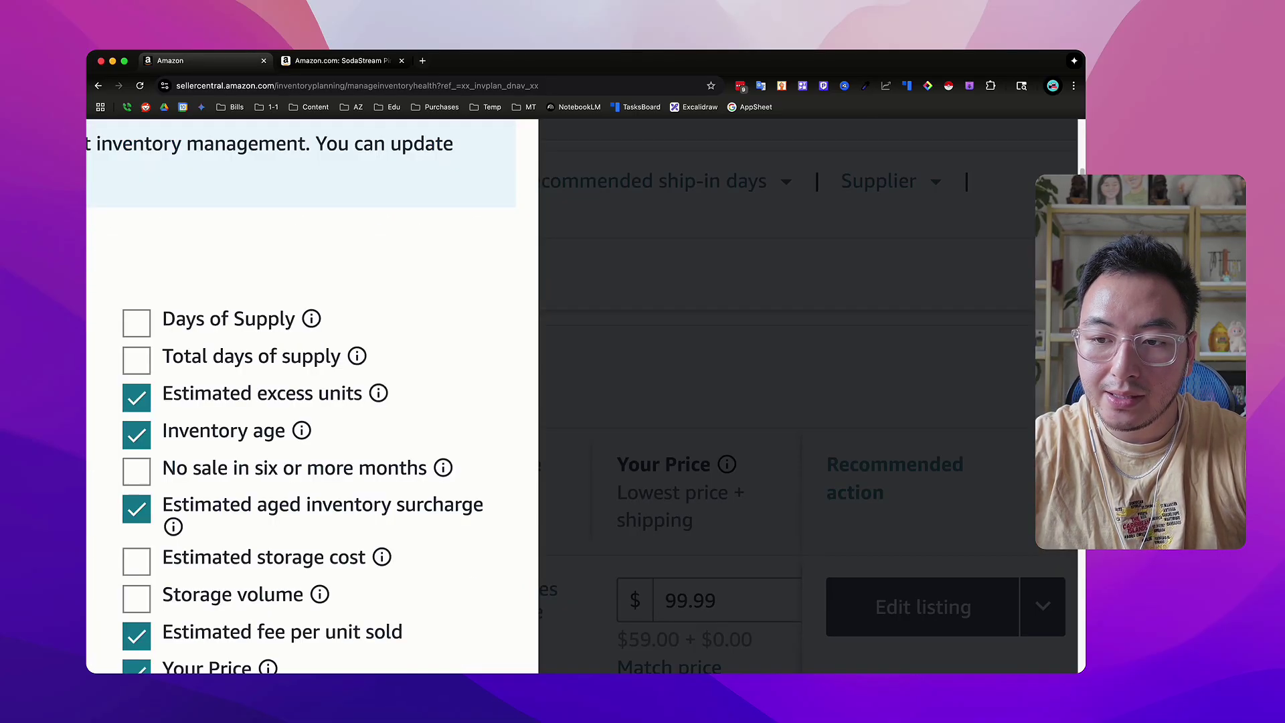
- Tick Days of Supply, Total days of supply, Inbound quantity and Sales rank, then save the preferences
scroll(821, 364, left, 3)
scroll(821, 365, down, 5)
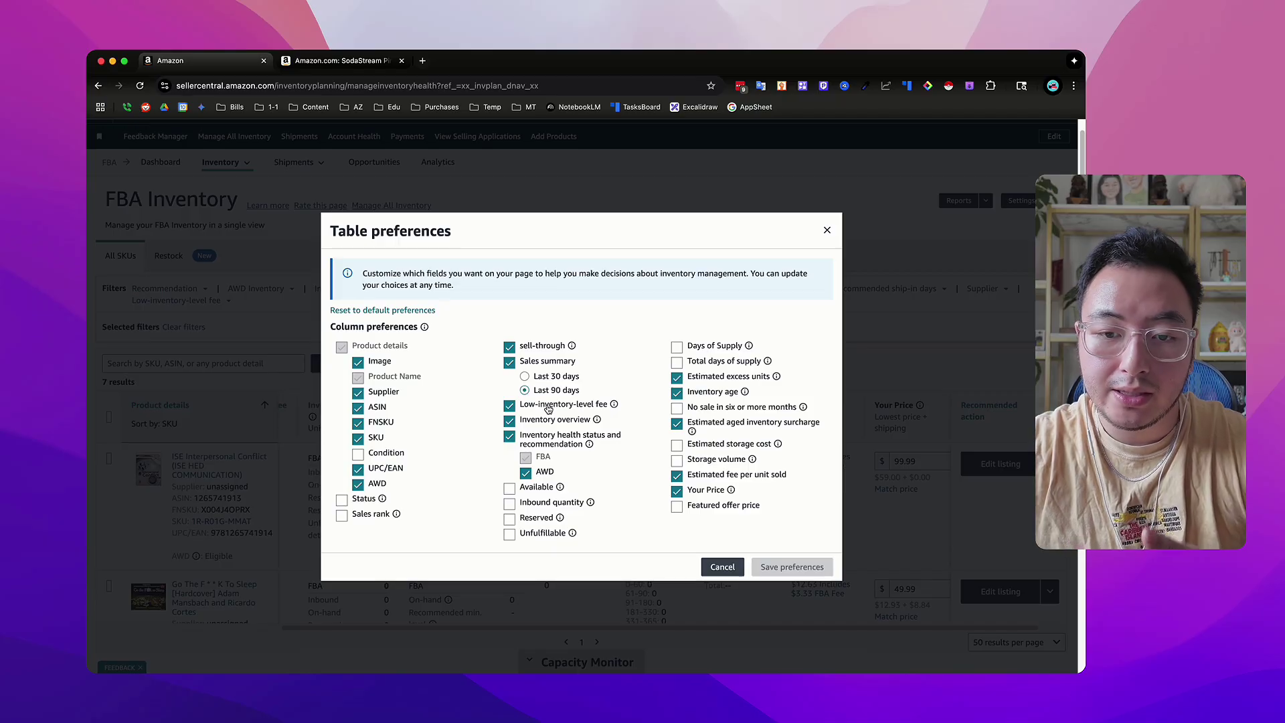
click(677, 348)
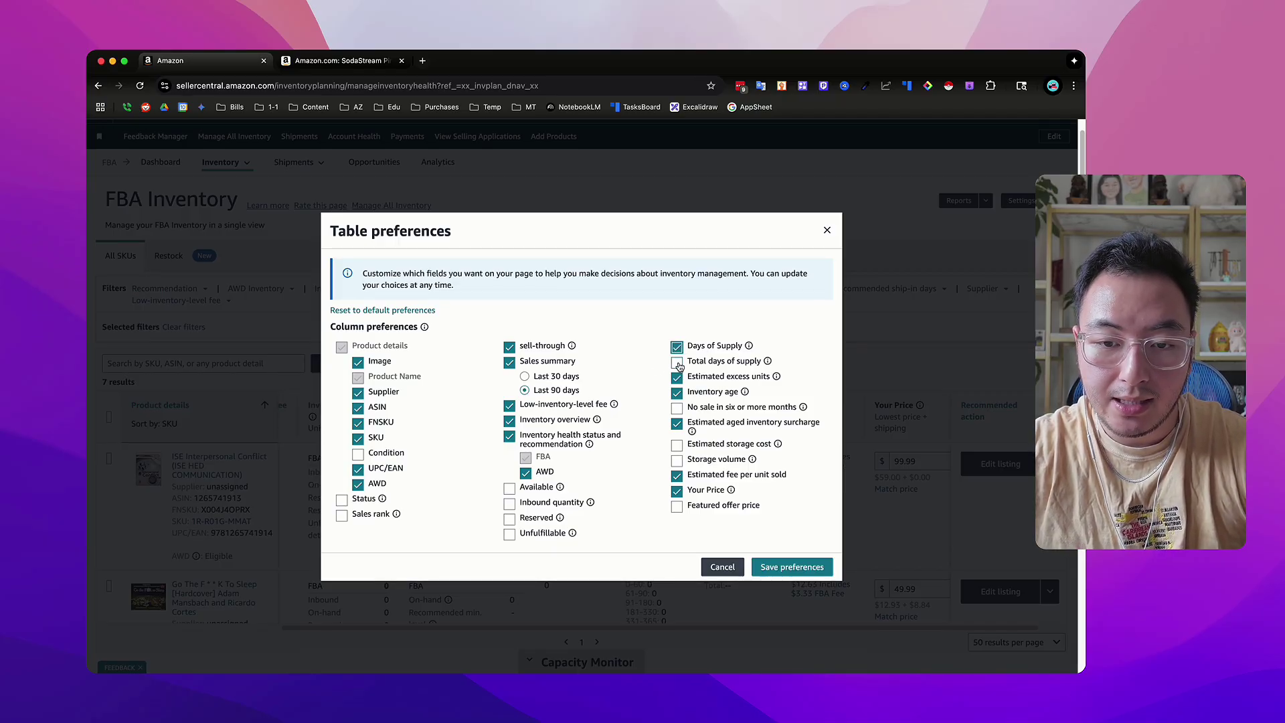
click(677, 363)
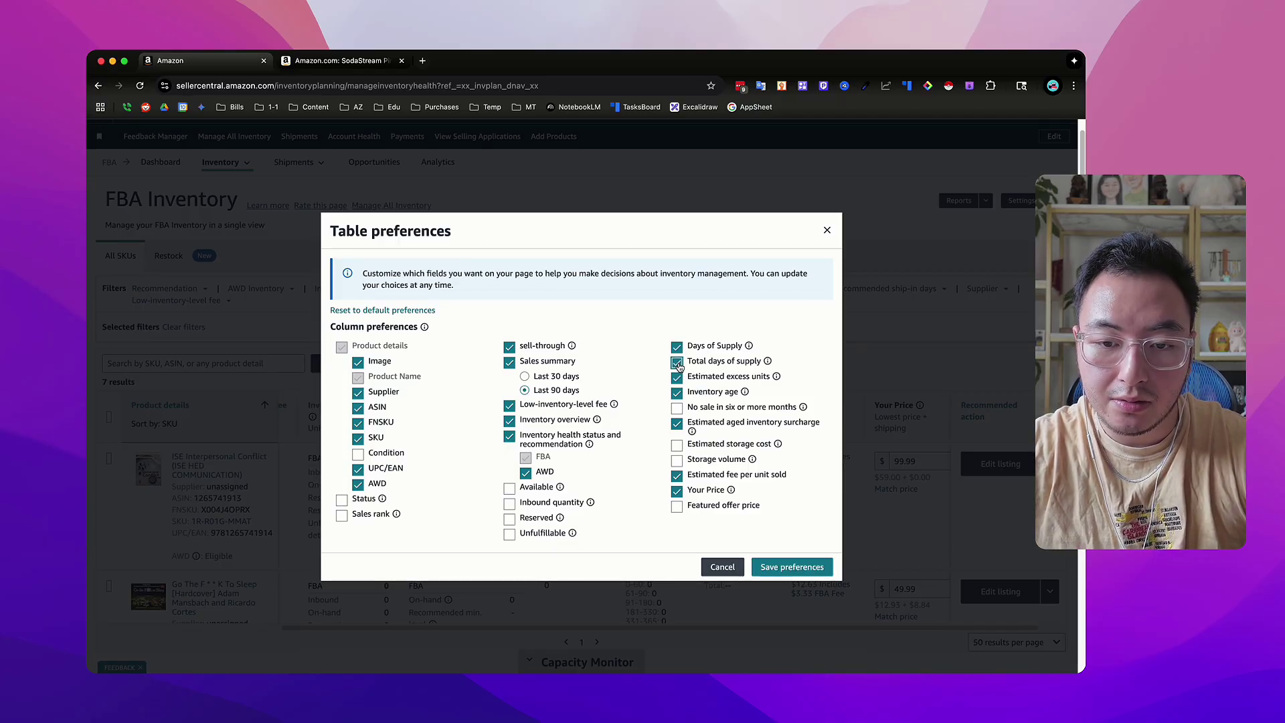
click(510, 503)
click(343, 516)
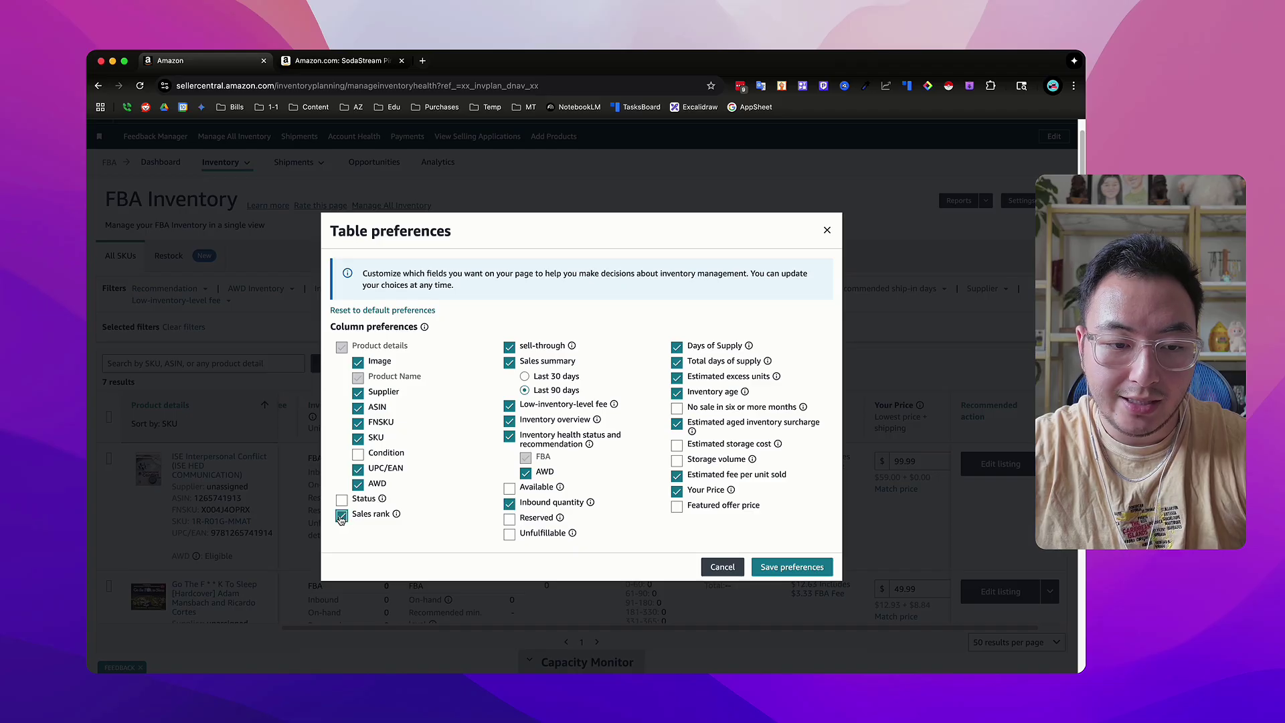
click(792, 567)
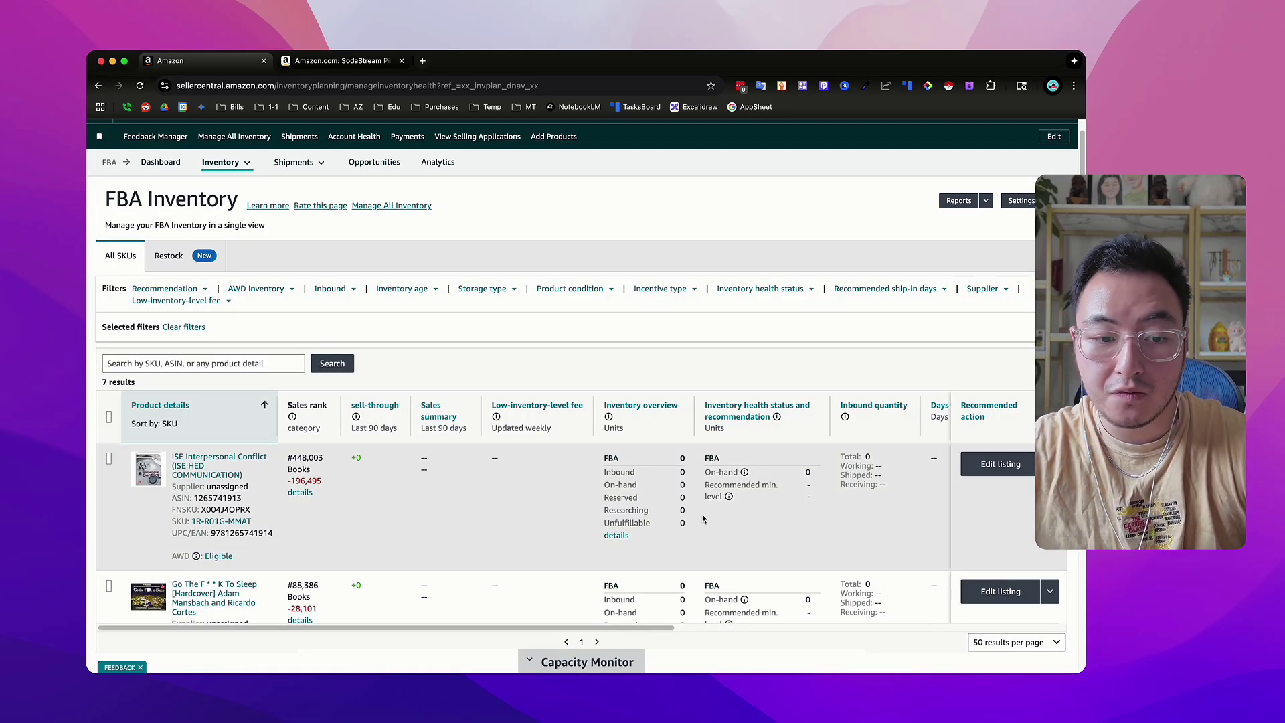
- Open Automate Pricing and filter the pricing rules to the United States marketplace
click(101, 133)
mouse_move(187, 201)
mouse_move(186, 224)
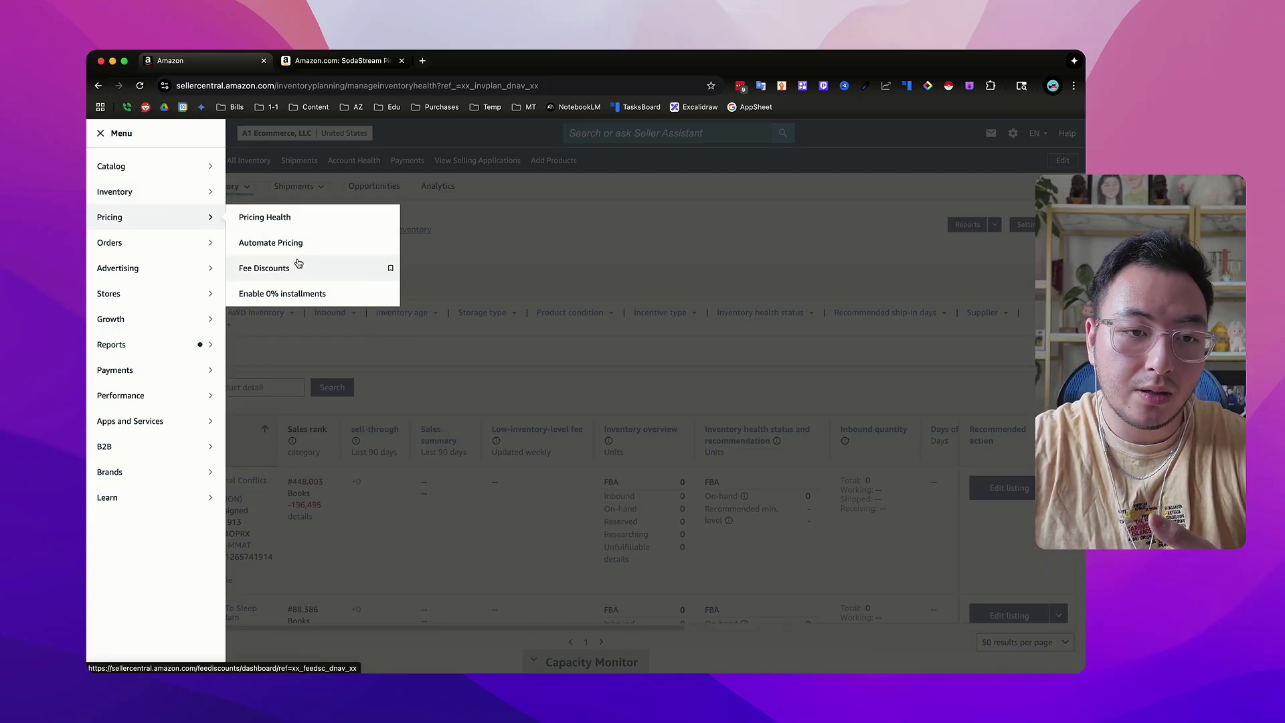
click(281, 243)
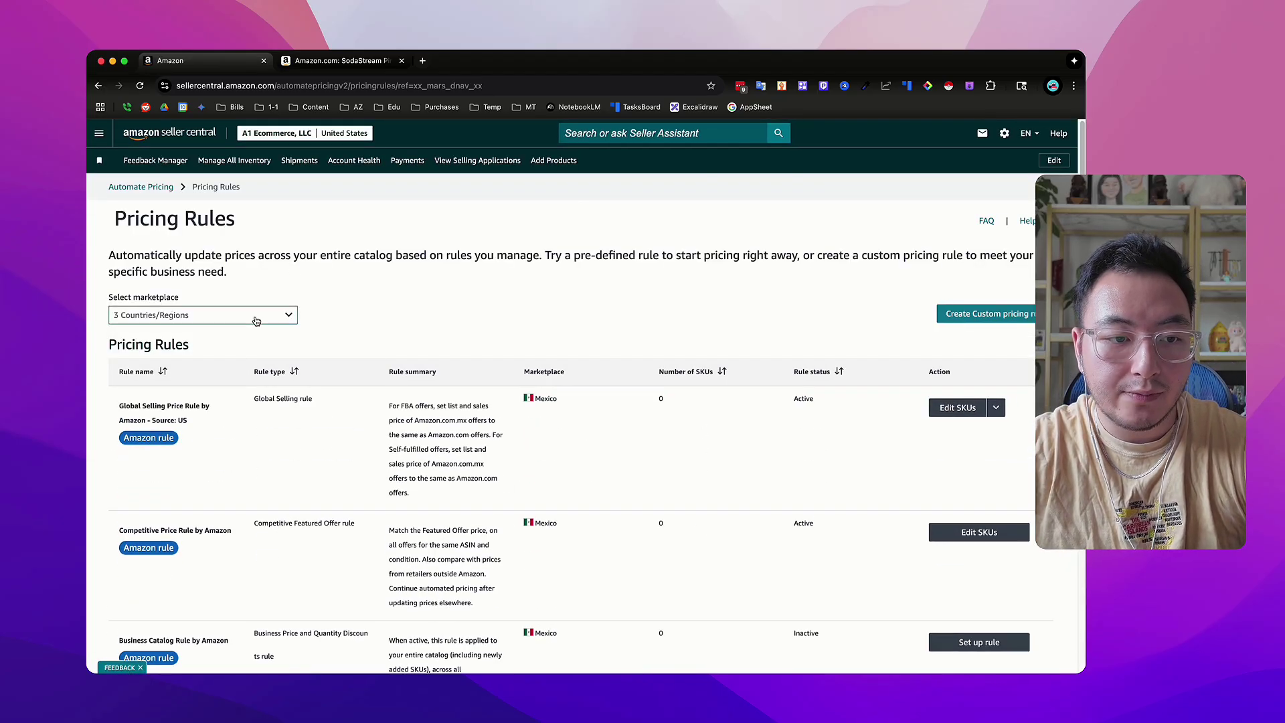
click(257, 318)
click(203, 421)
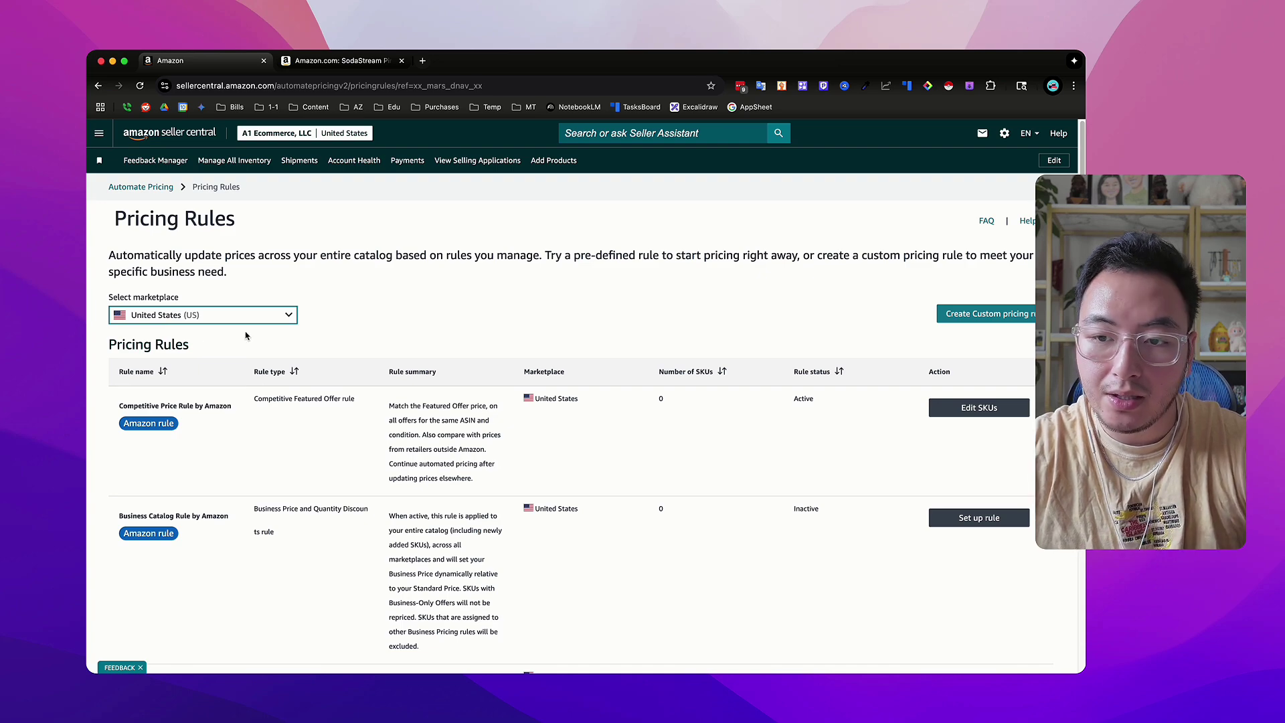
- Start a custom pricing rule, then return to the Pricing Rules overview
scroll(458, 330, down, 2)
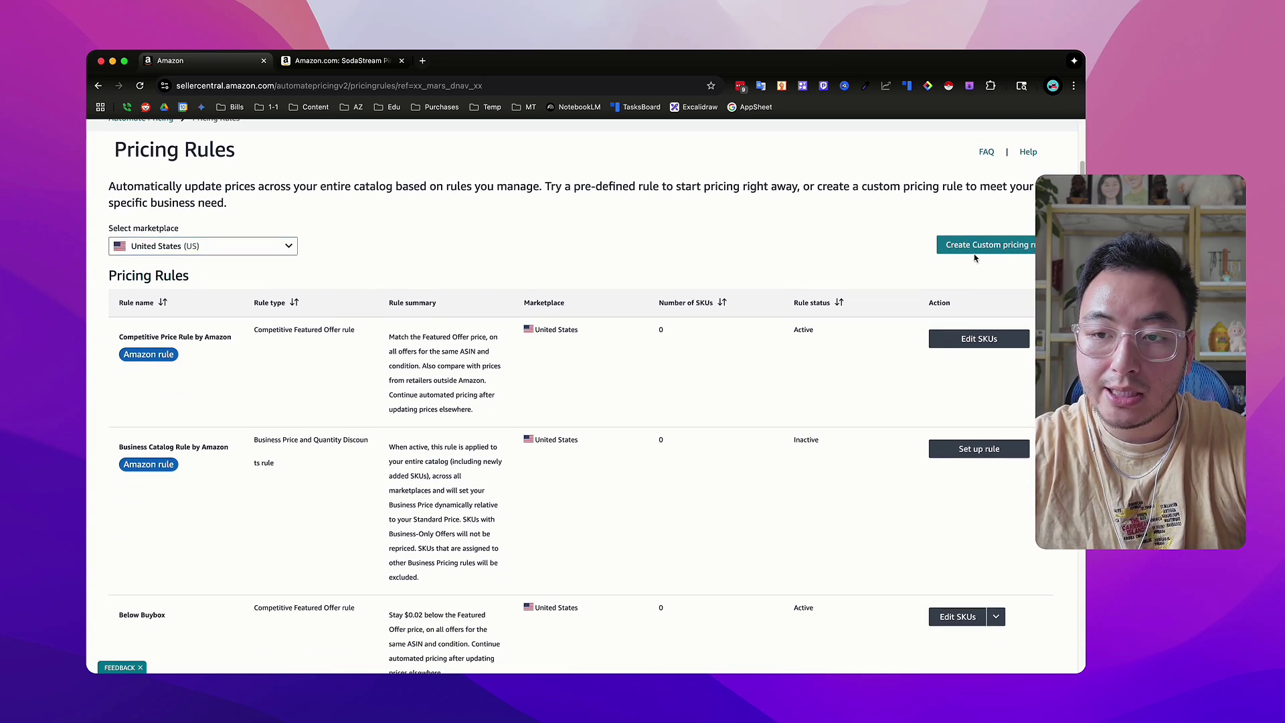
click(974, 249)
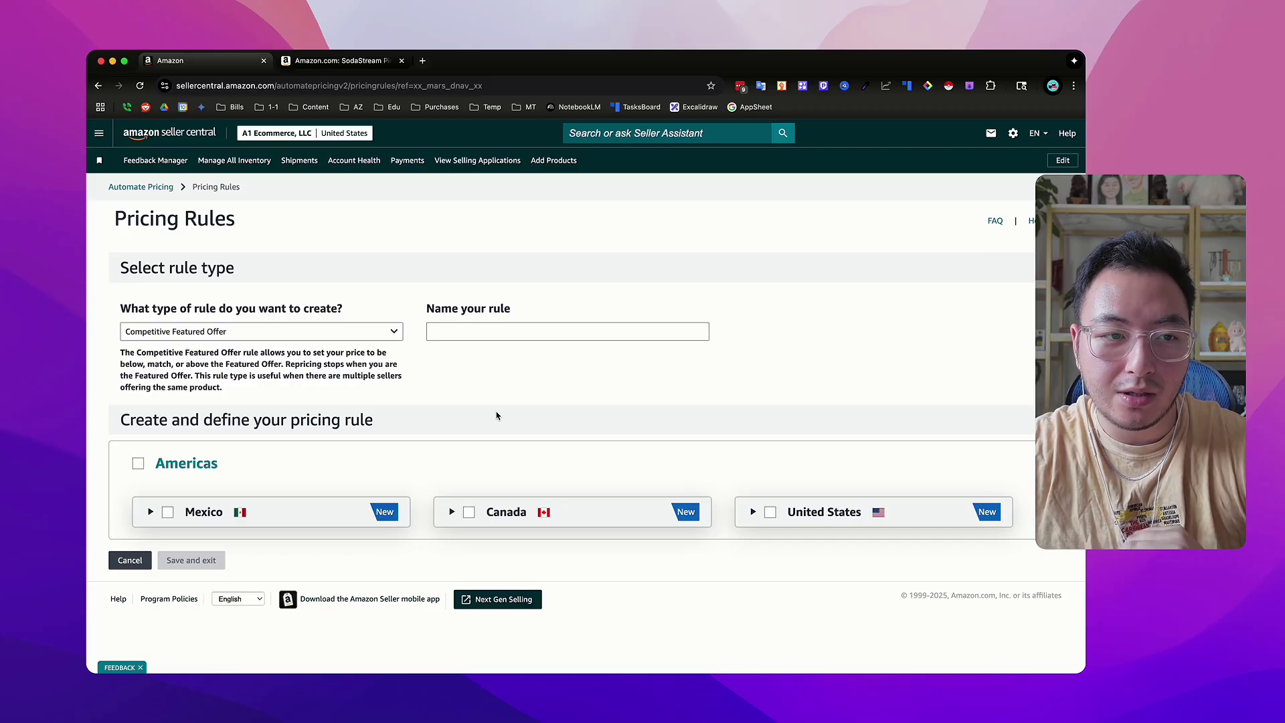
click(165, 189)
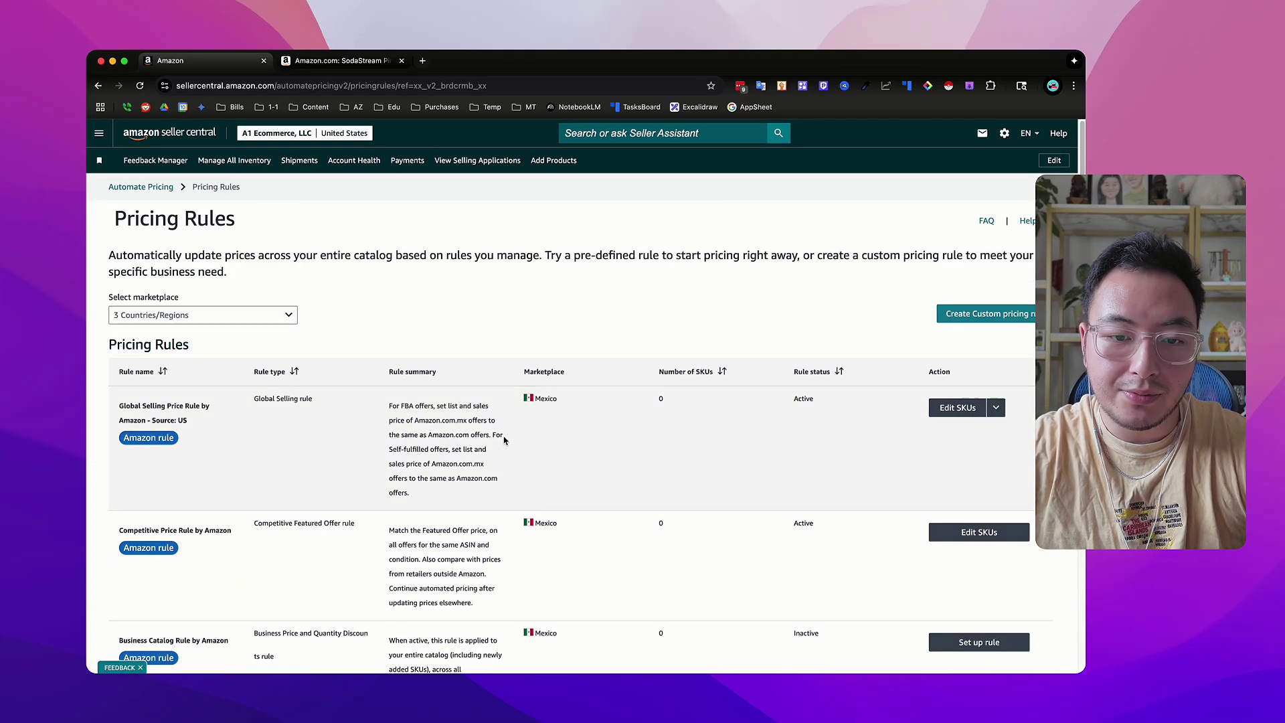
click(98, 133)
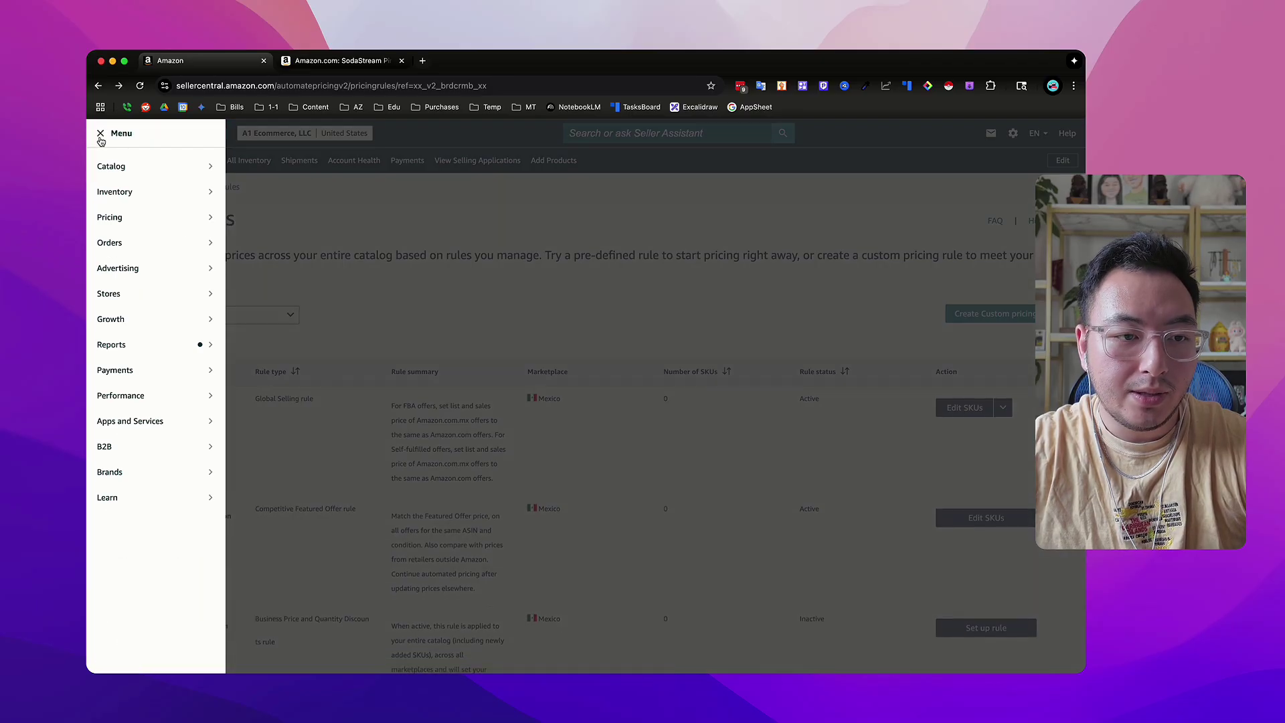
- Open Manage Orders, switch to seller-fulfilled orders and set the date range to Last 30 days
mouse_move(159, 249)
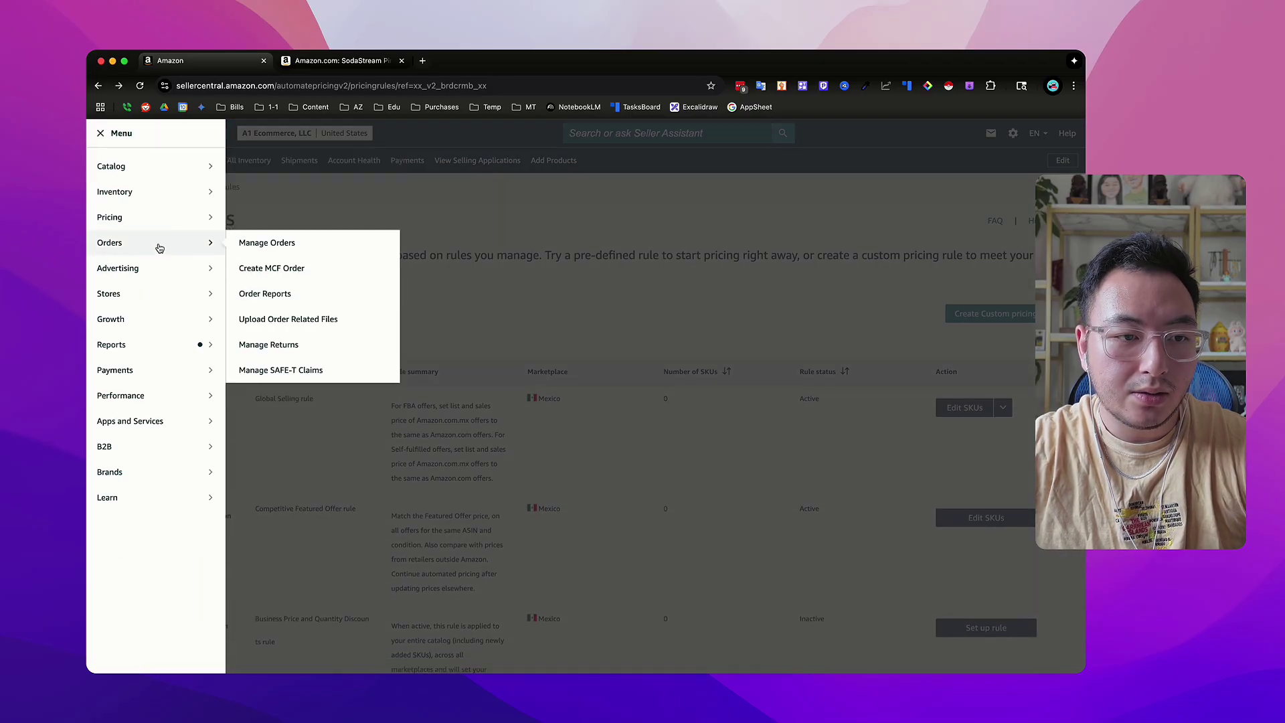
click(269, 248)
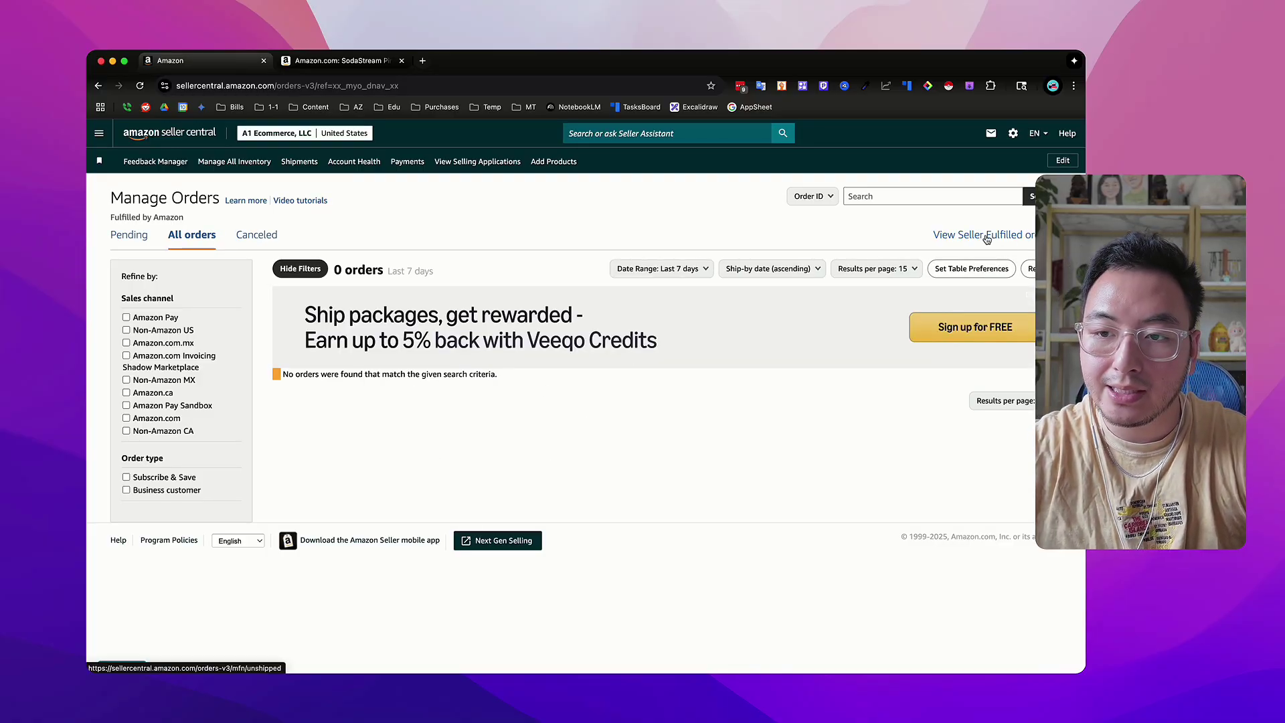
click(986, 239)
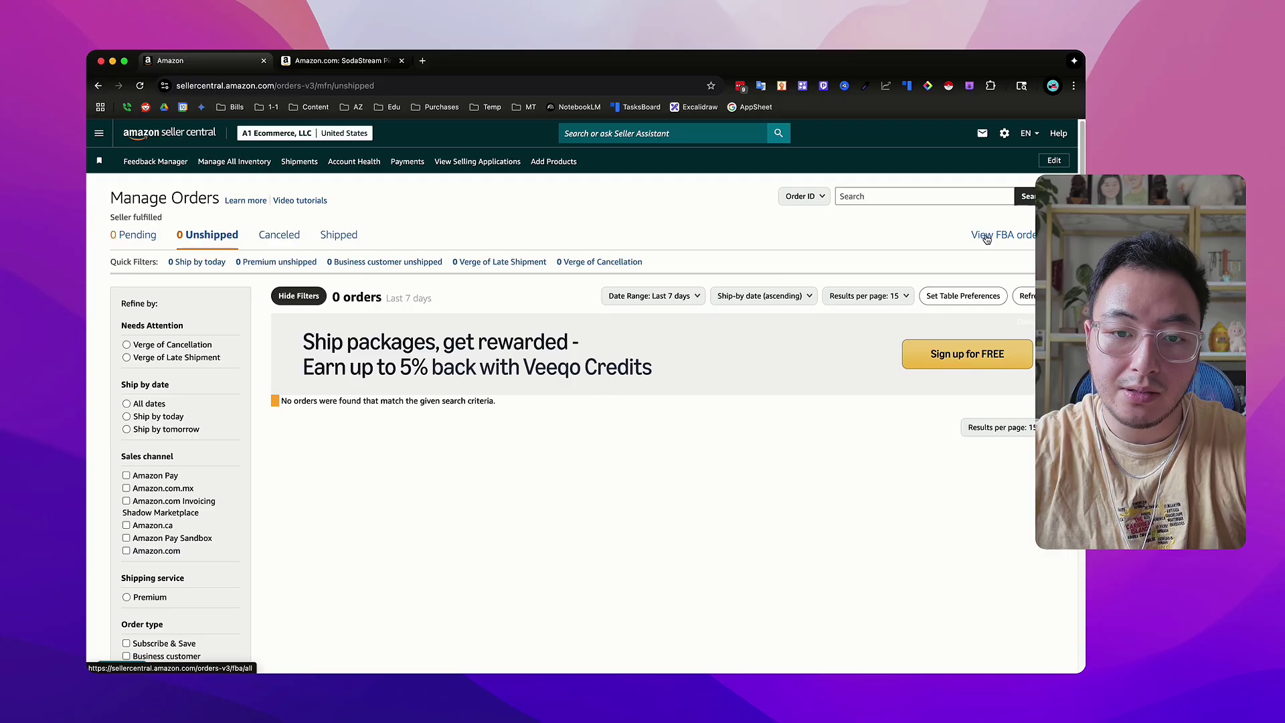
click(675, 298)
click(663, 356)
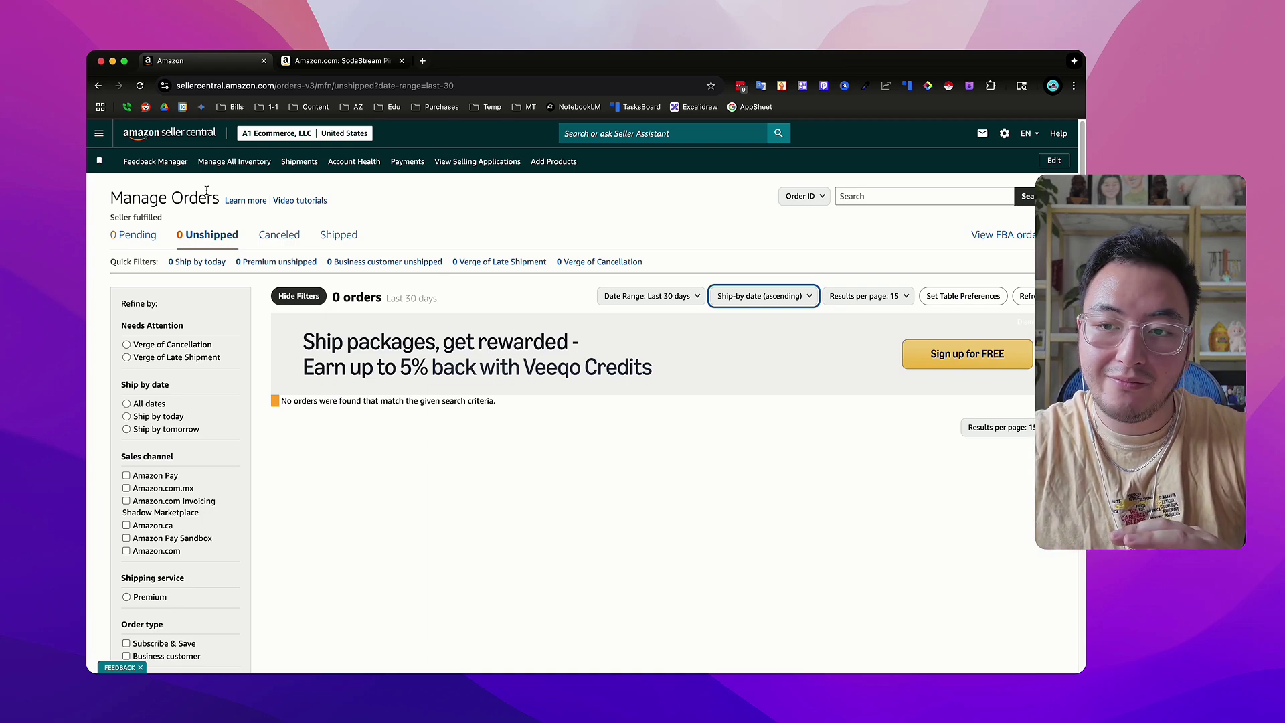
click(99, 133)
mouse_move(134, 252)
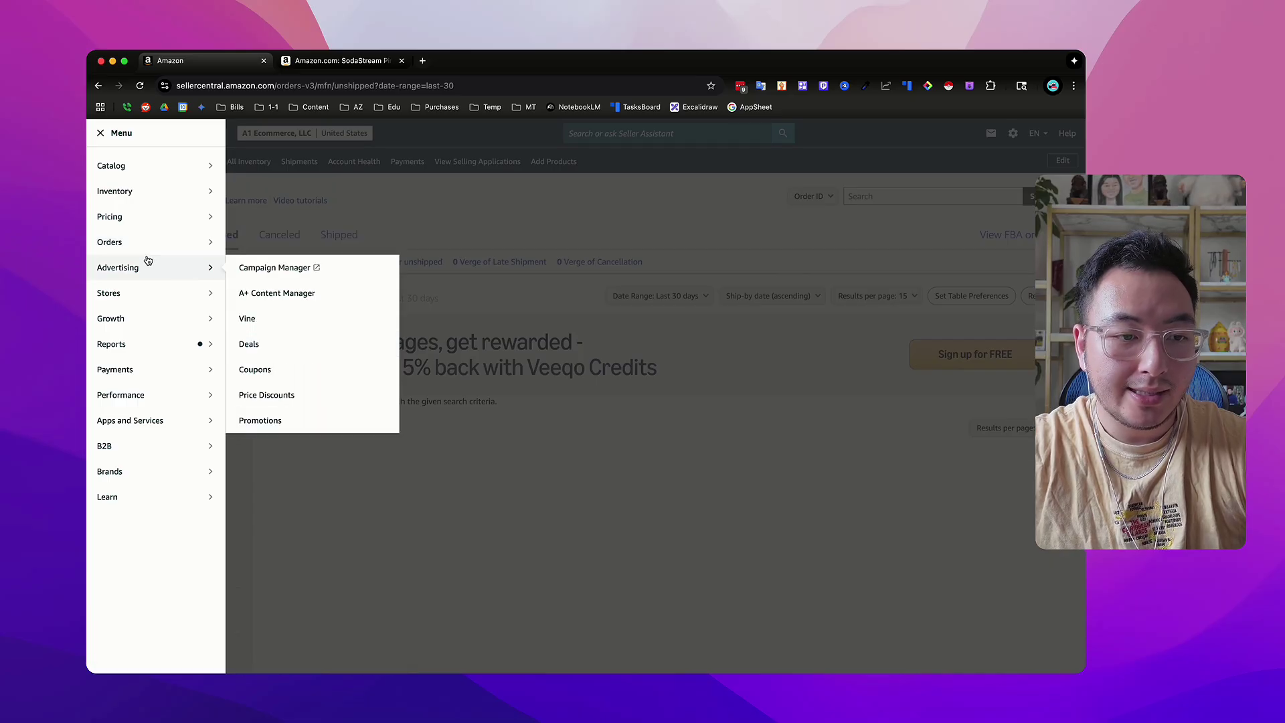
mouse_move(157, 271)
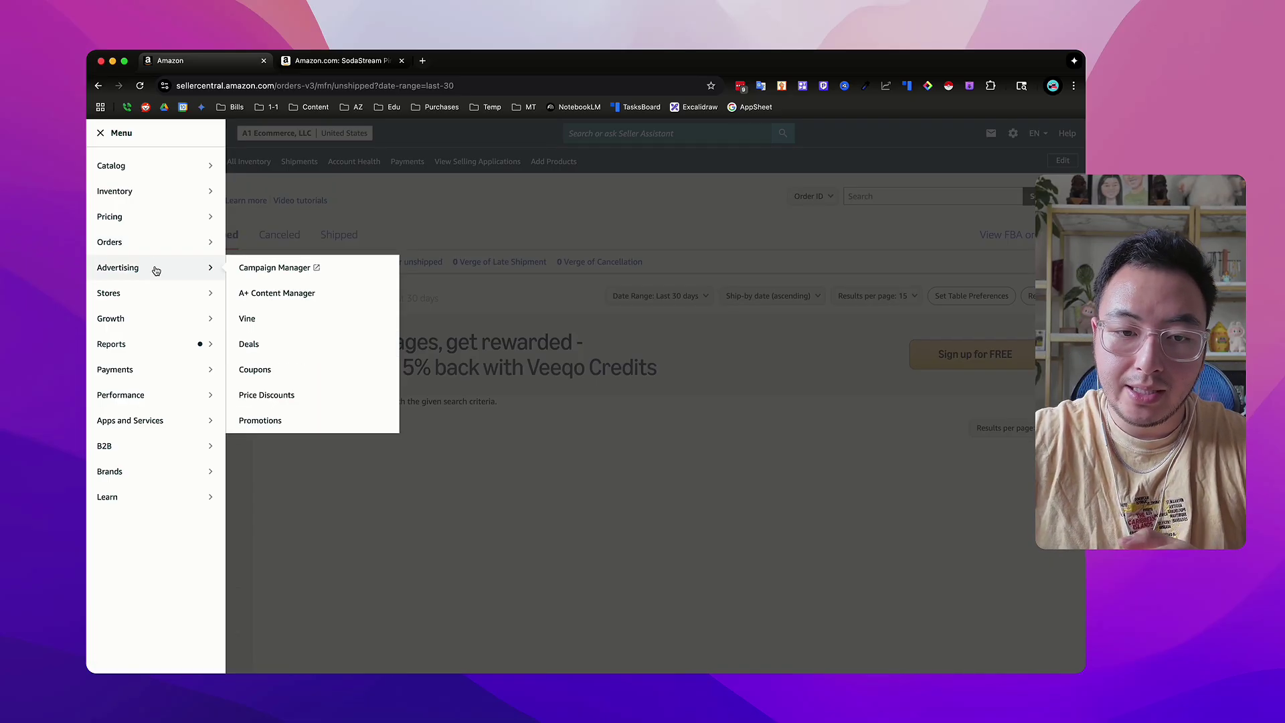
click(159, 269)
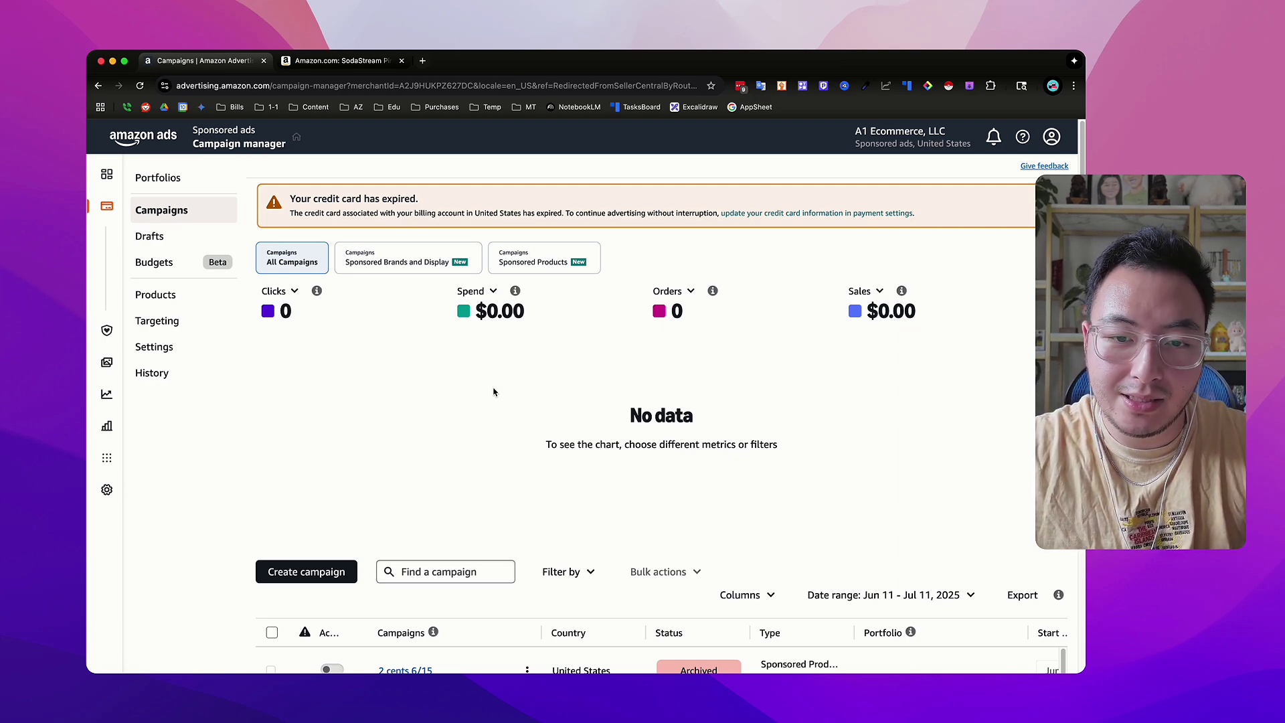
click(100, 85)
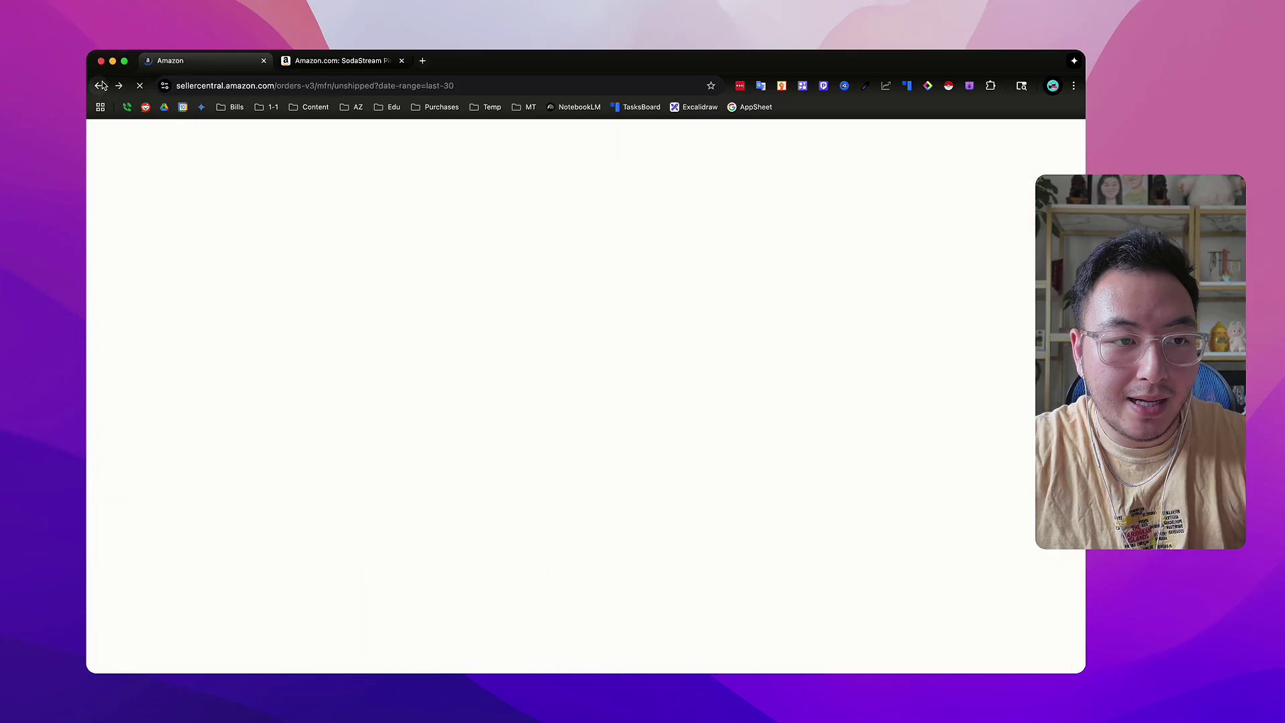
mouse_move(161, 293)
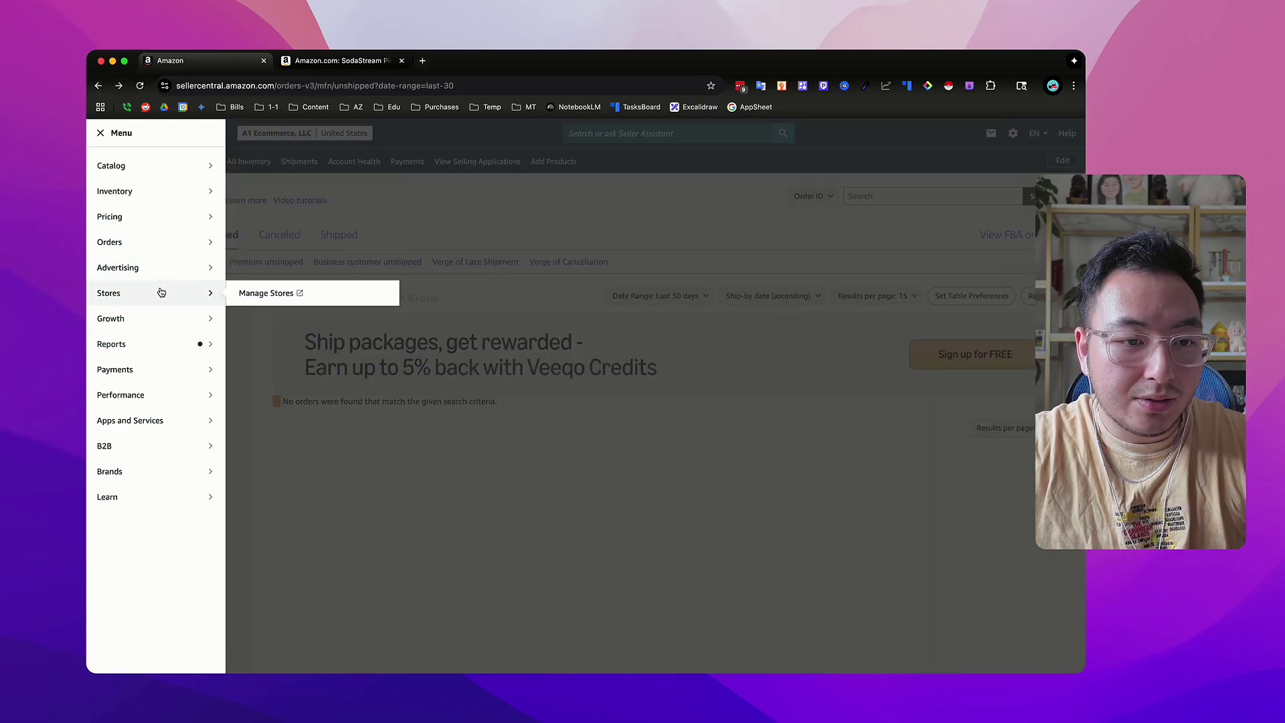
- Open the Explore Selling Programs page under Growth and look over the programs
mouse_move(149, 322)
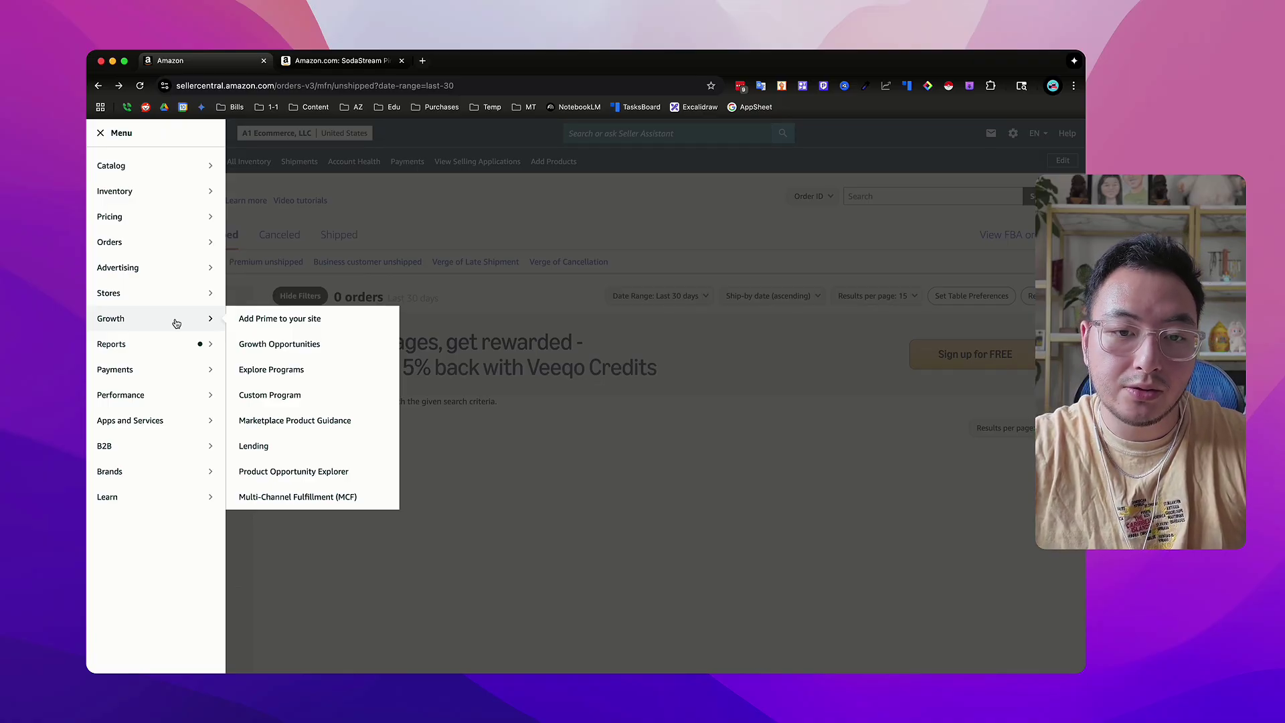
click(284, 370)
scroll(563, 429, down, 7)
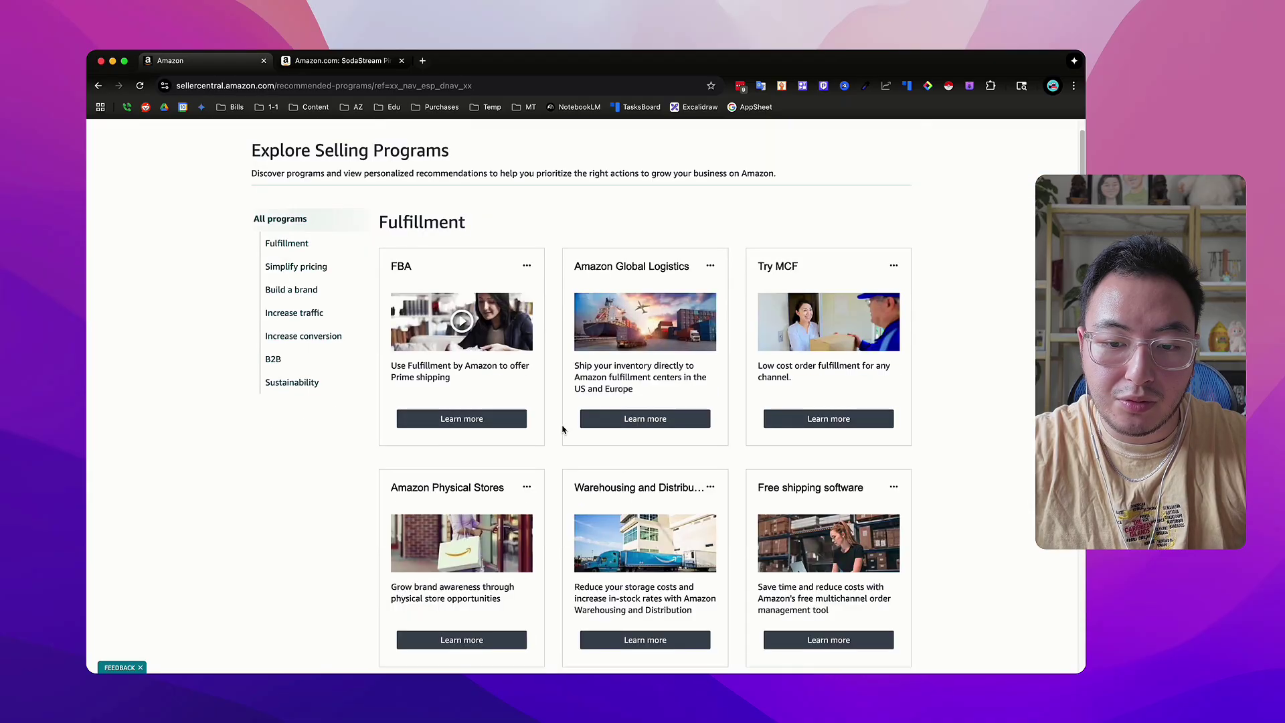
scroll(562, 428, up, 7)
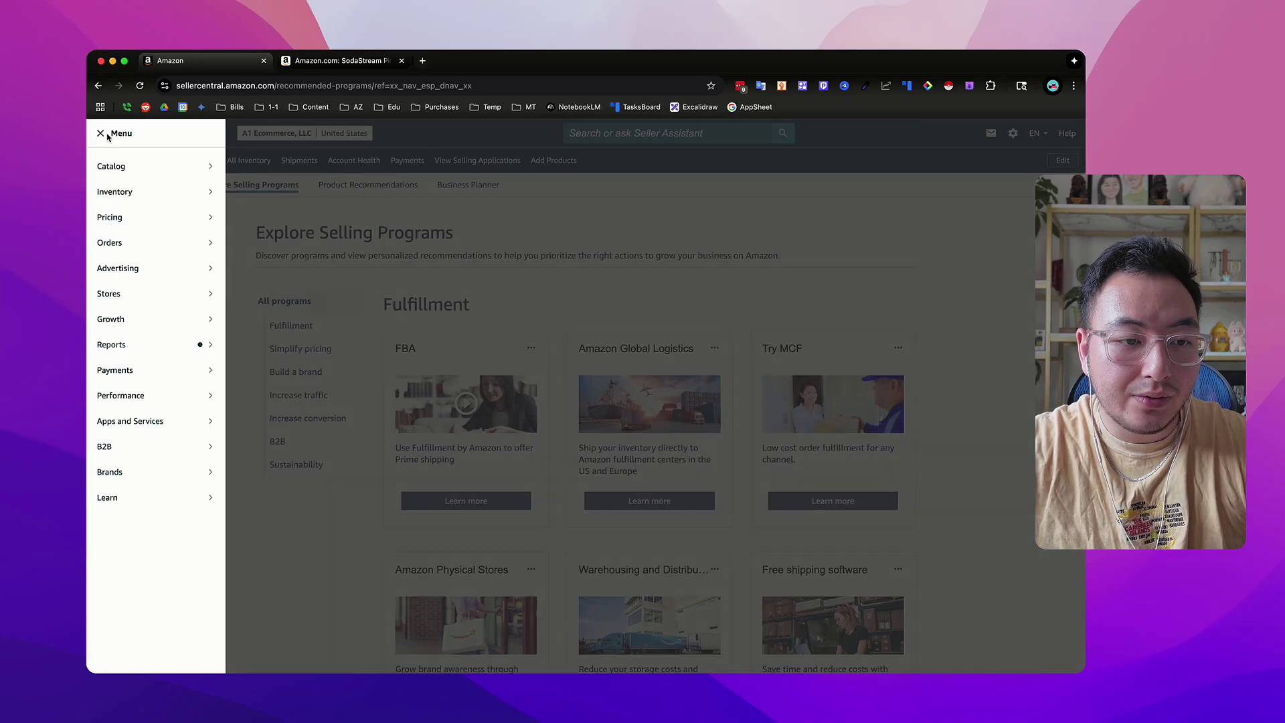
- Go to the Amazon Lending page, which shows no lending invitations
click(99, 134)
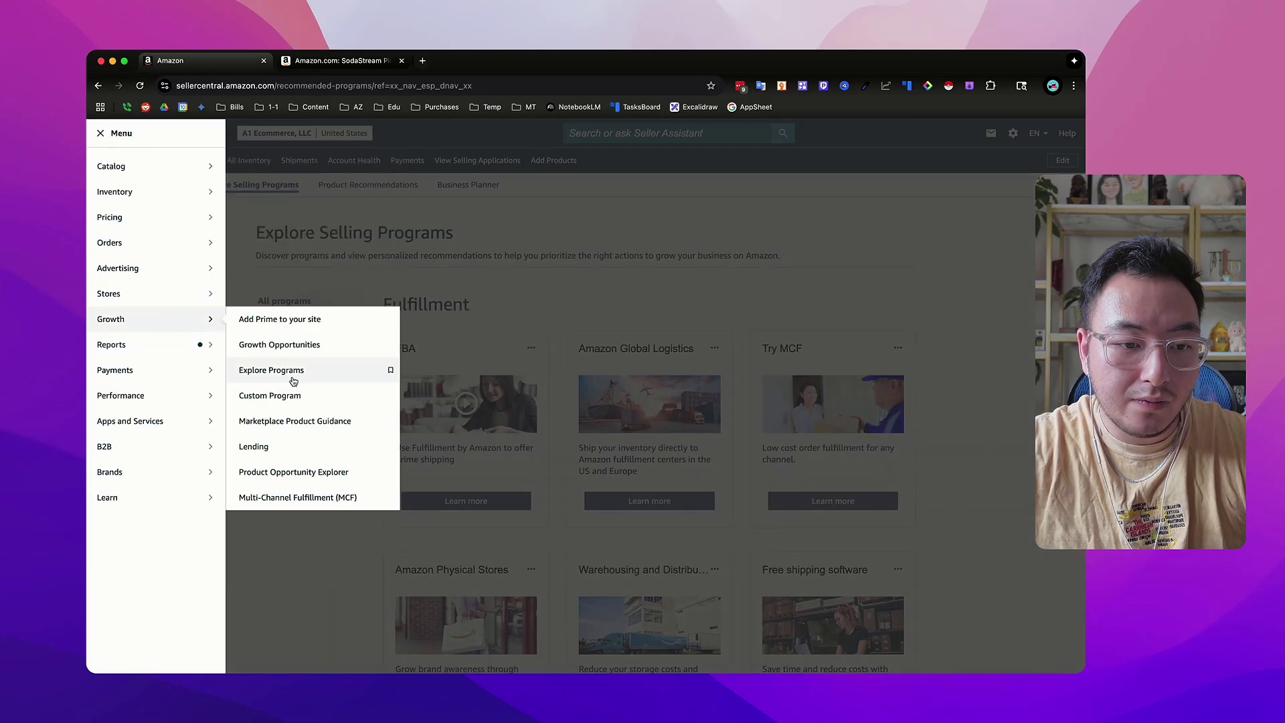
click(289, 443)
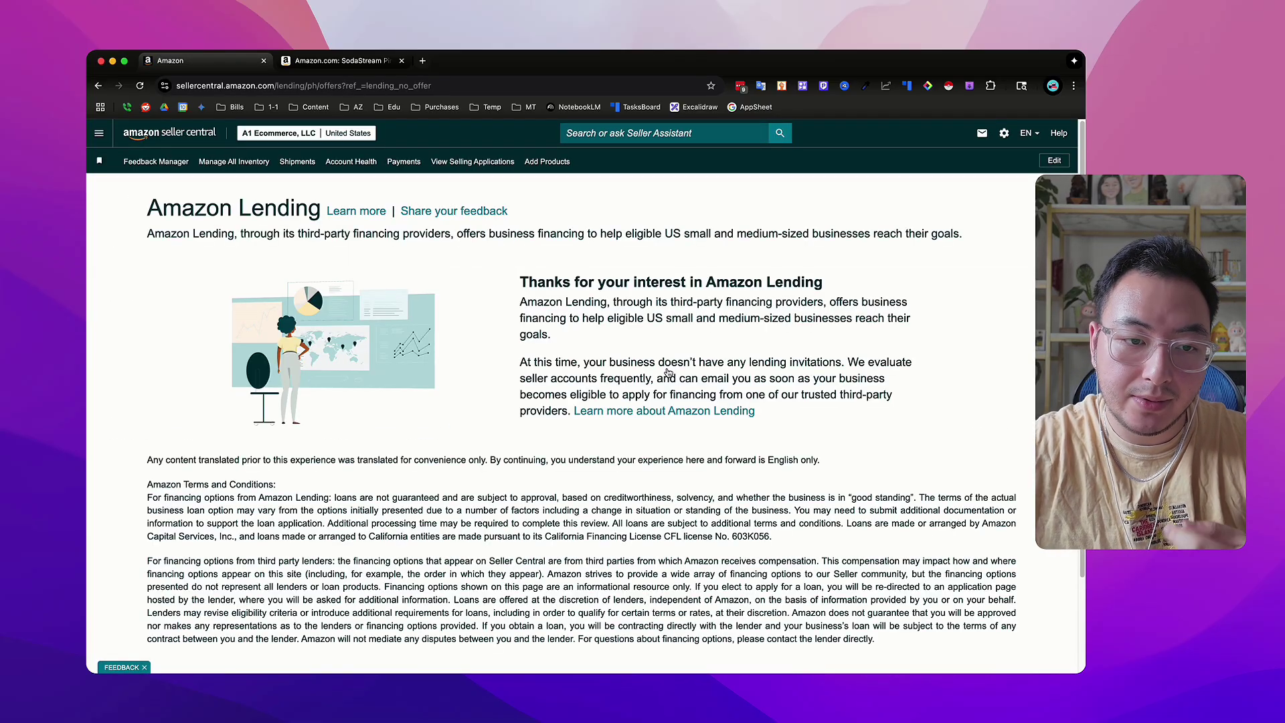
click(99, 133)
mouse_move(148, 342)
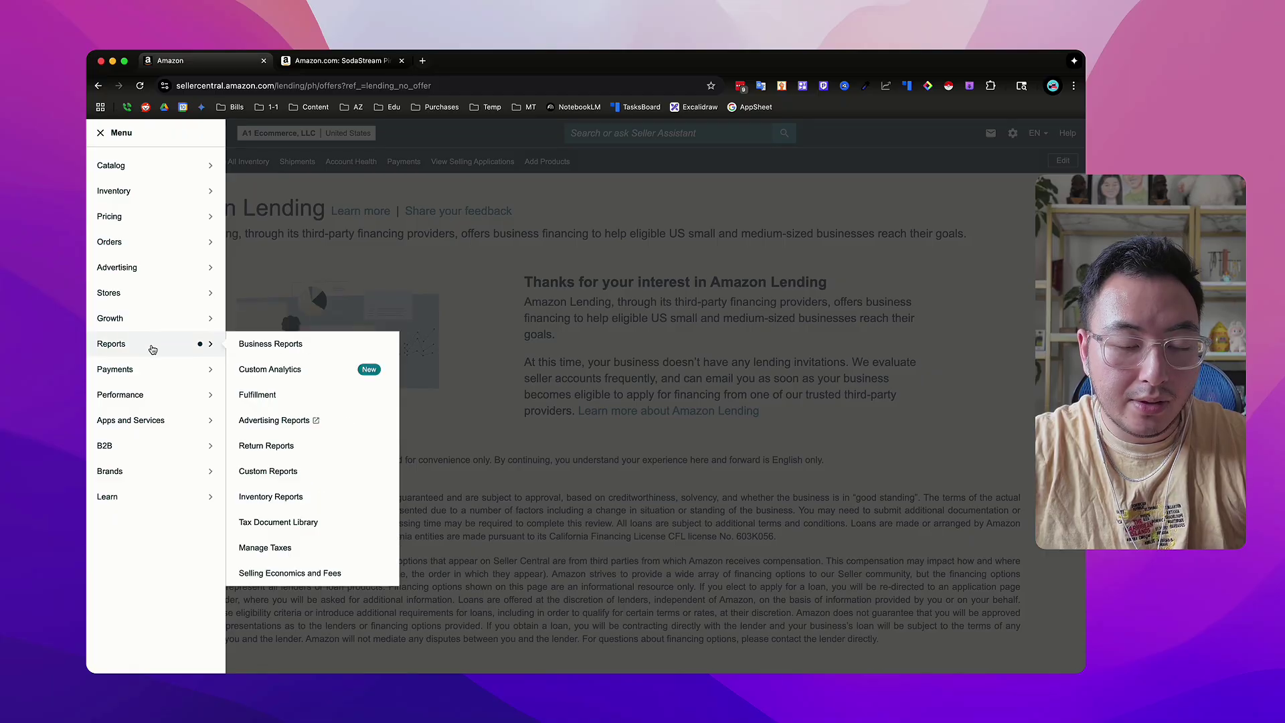
scroll(309, 369, up, 5)
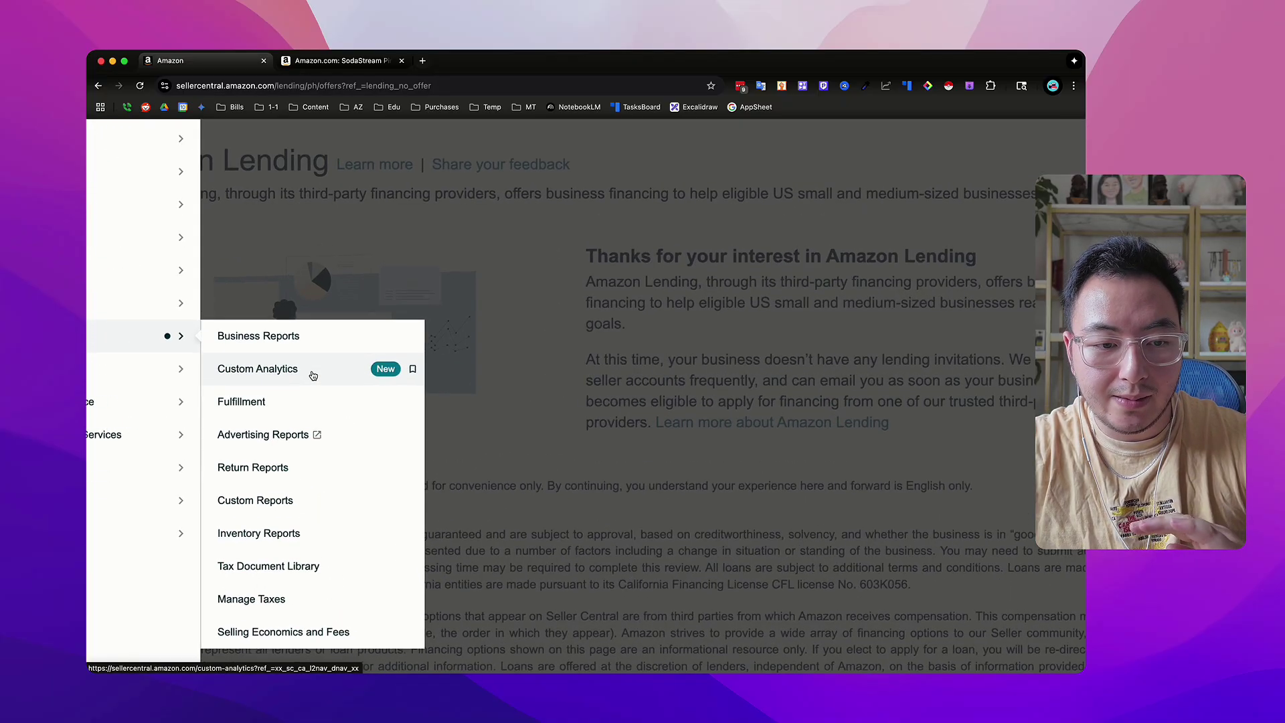
scroll(287, 371, down, 2)
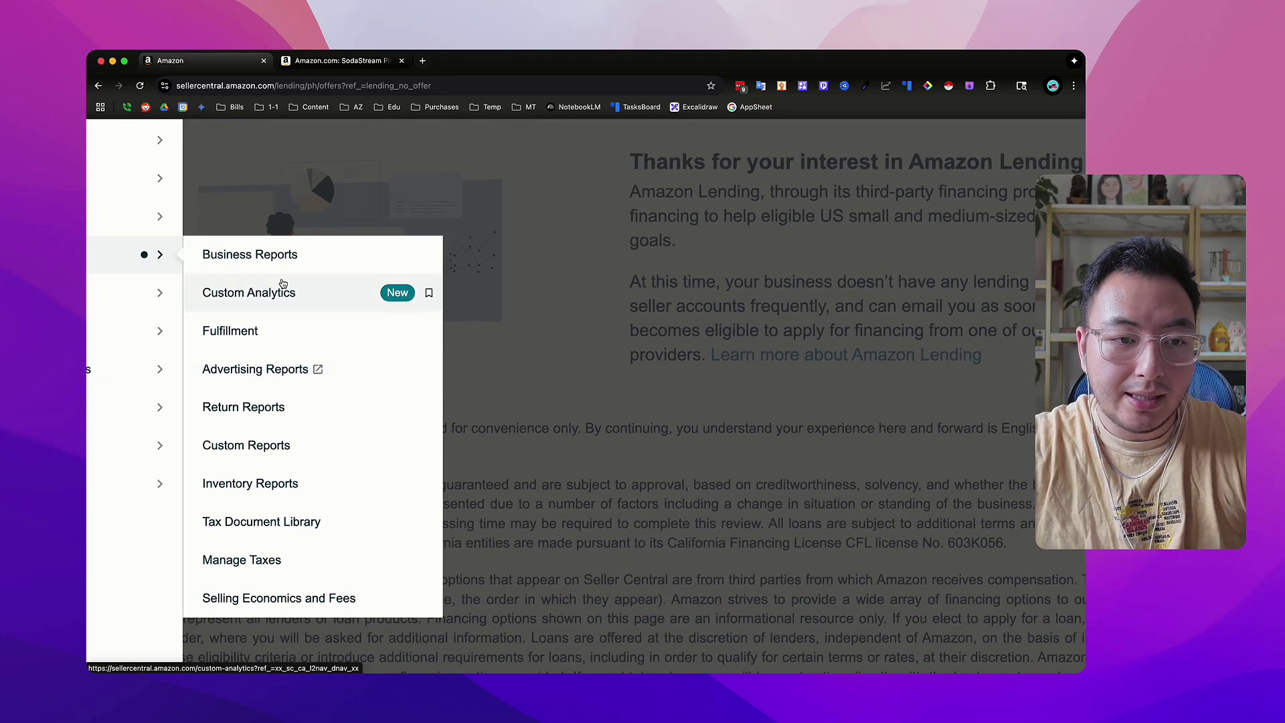
scroll(424, 367, down, 5)
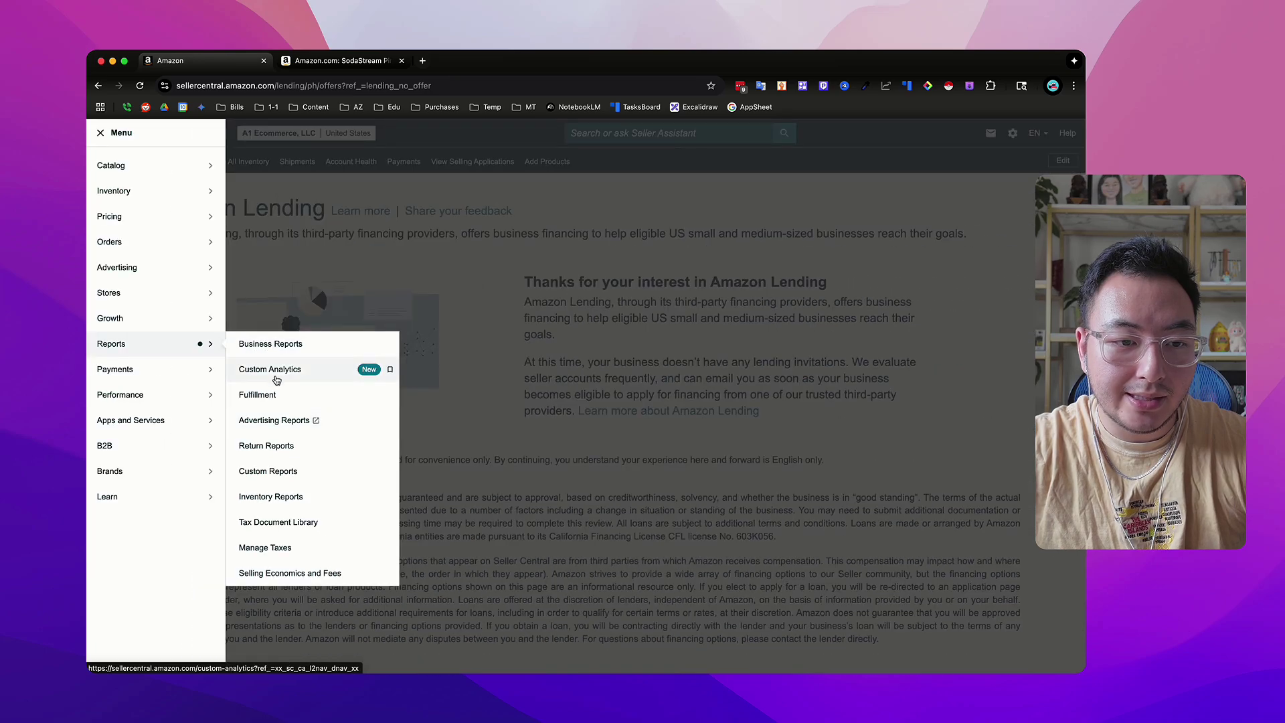
- Open the Business Reports sales dashboard
click(273, 347)
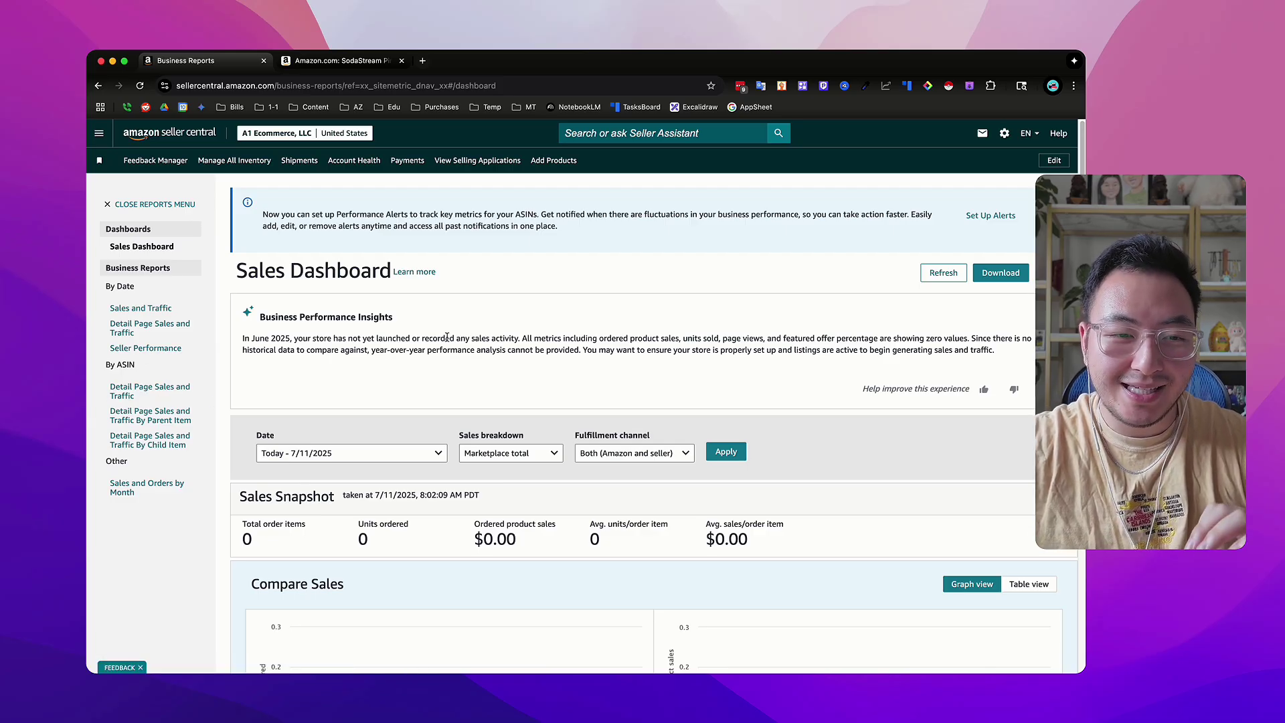
click(100, 133)
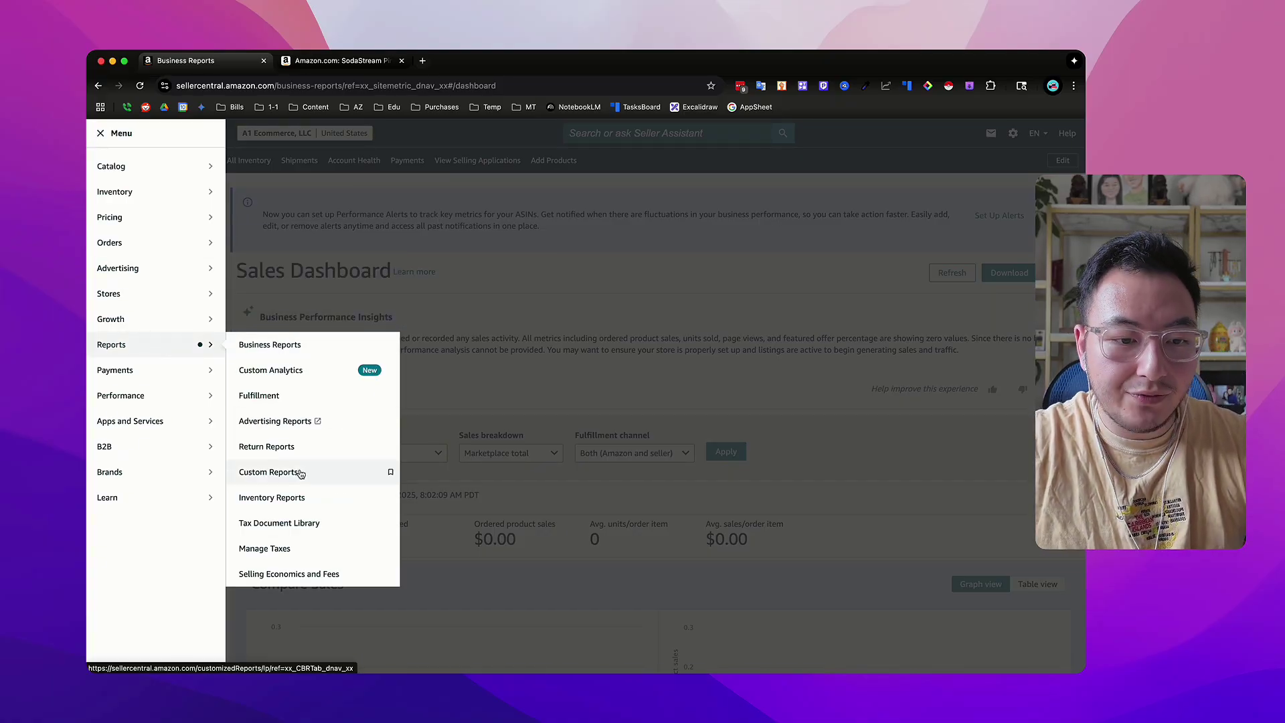
scroll(249, 527, up, 5)
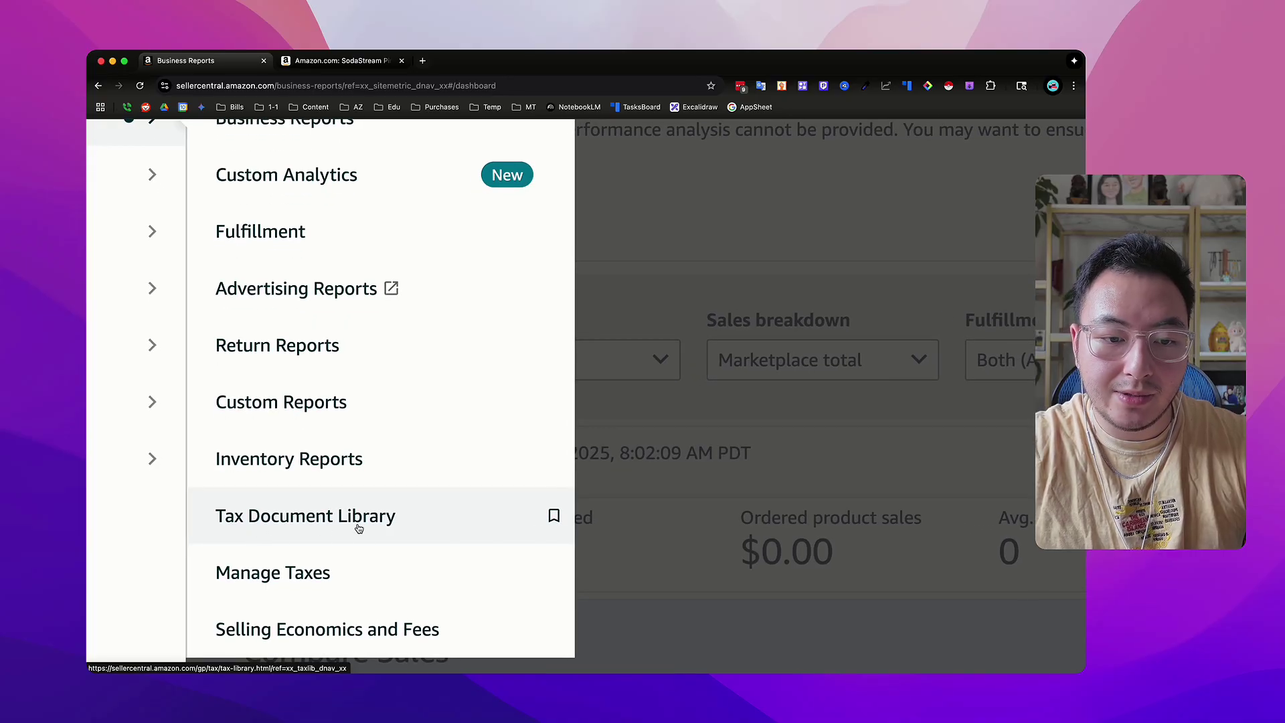
scroll(286, 522, down, 5)
scroll(285, 522, down, 3)
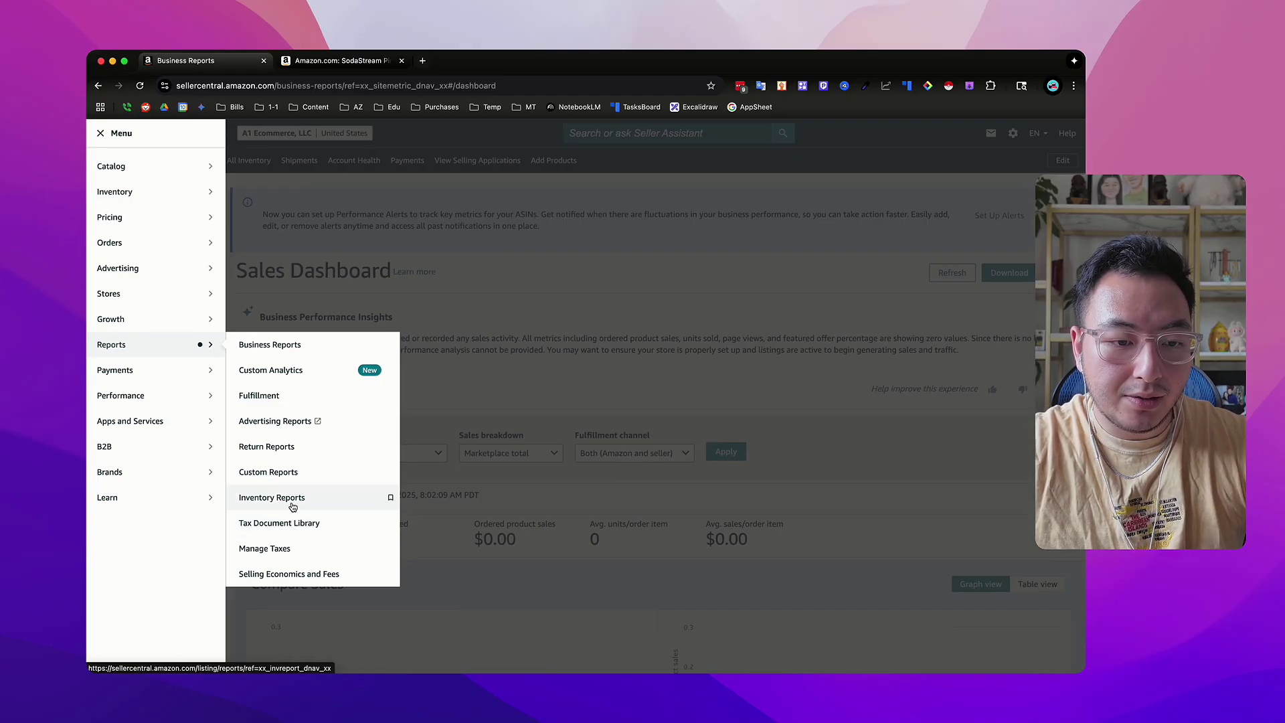
- On the Inventory Reports page, choose High Volume Listings Report as the report type
click(333, 497)
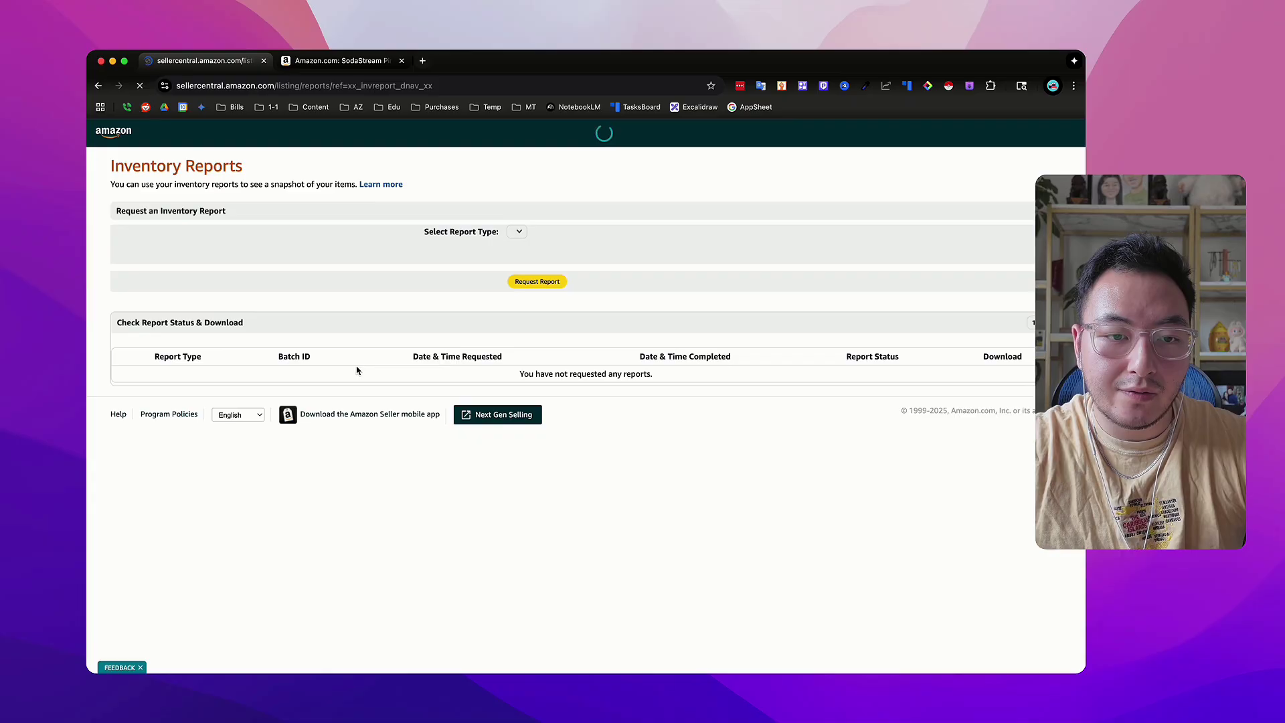
click(541, 261)
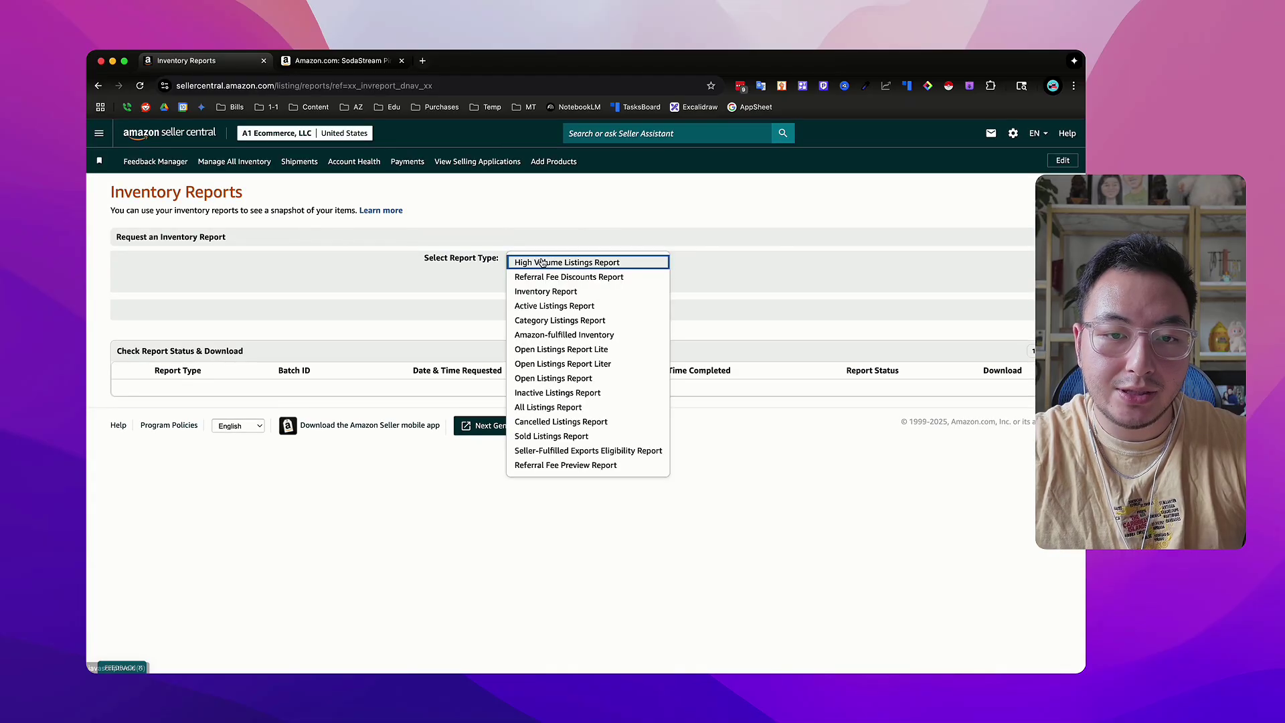
click(407, 289)
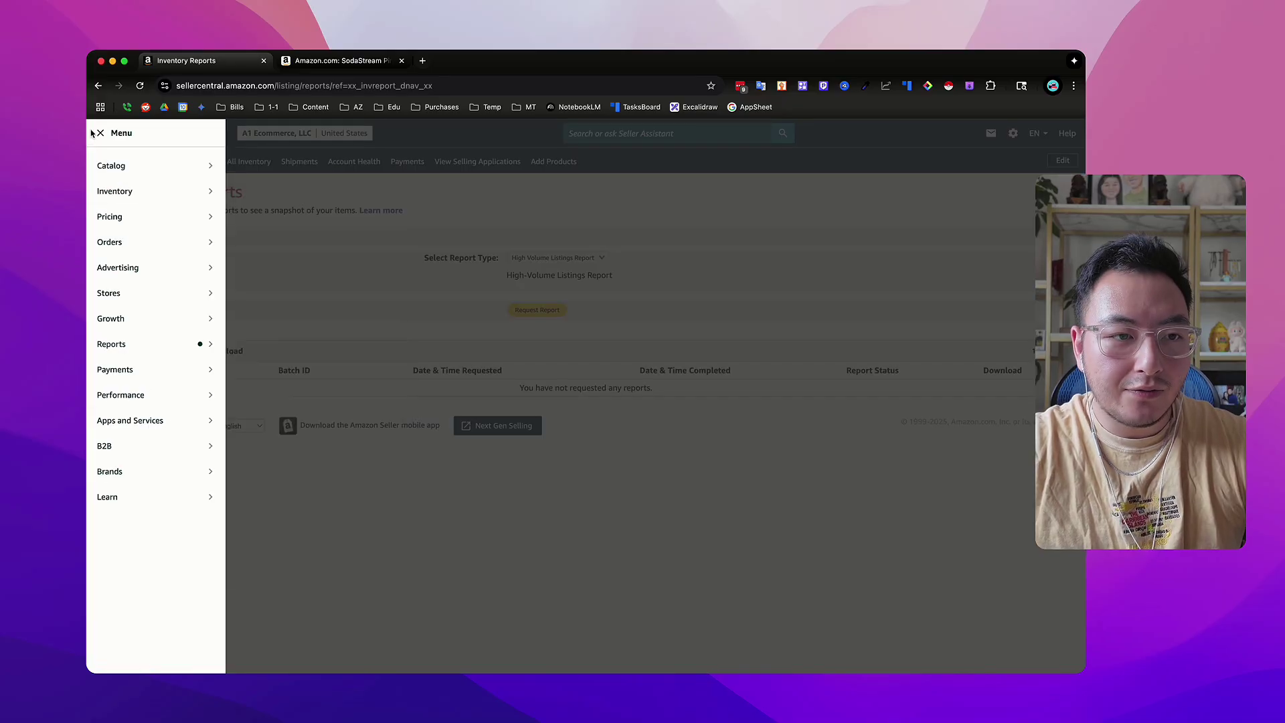
click(99, 133)
mouse_move(139, 368)
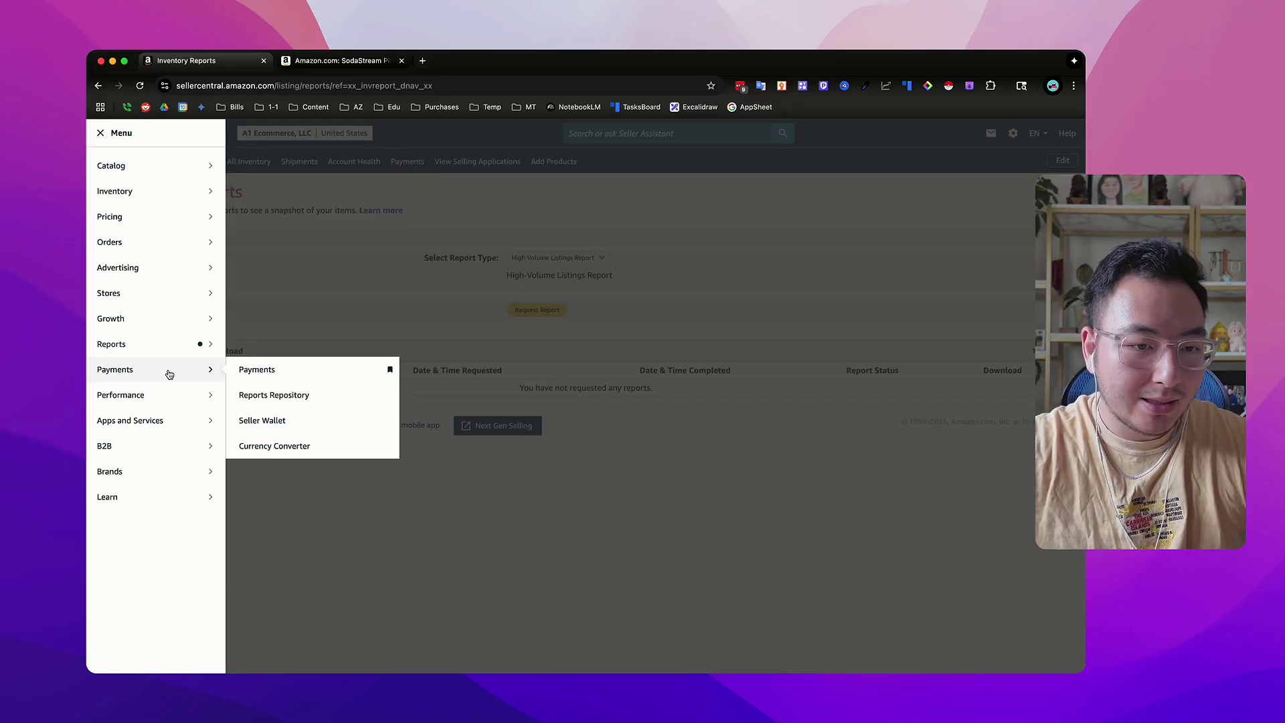
- Open the Payments Dashboard (-$1.29 balance, $64.22 last payout) and view its transactions
click(249, 372)
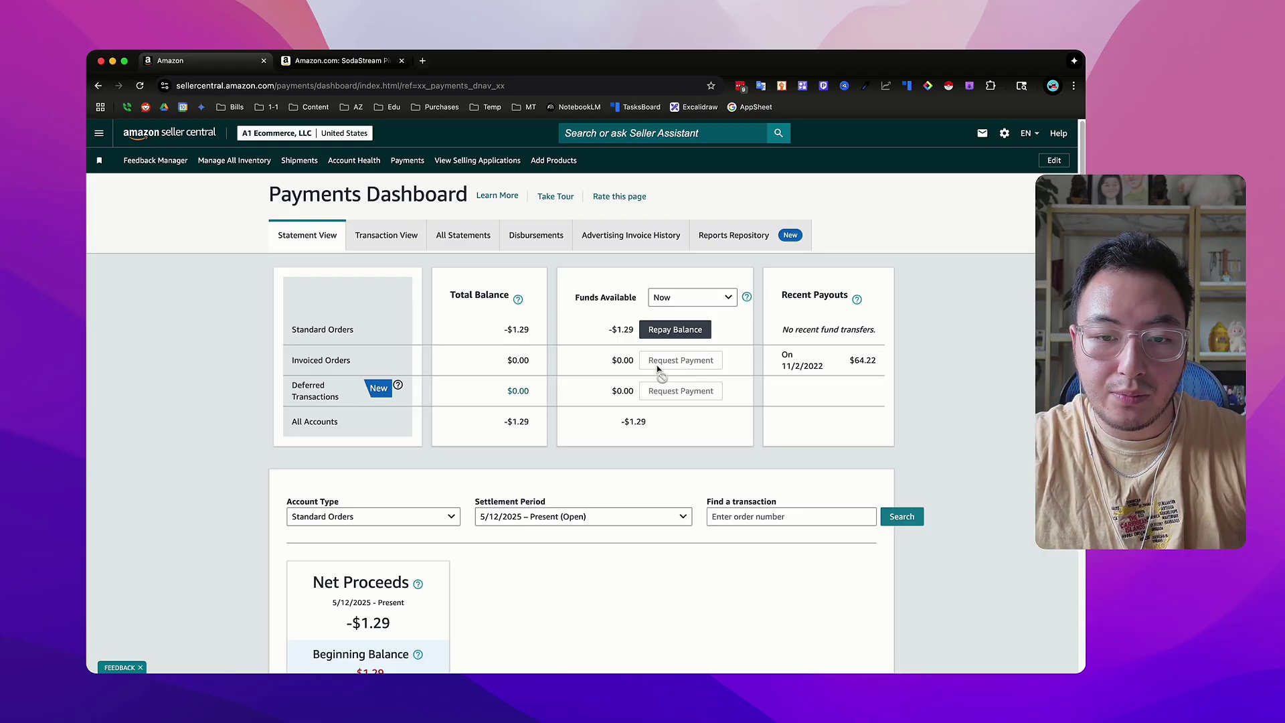
click(384, 241)
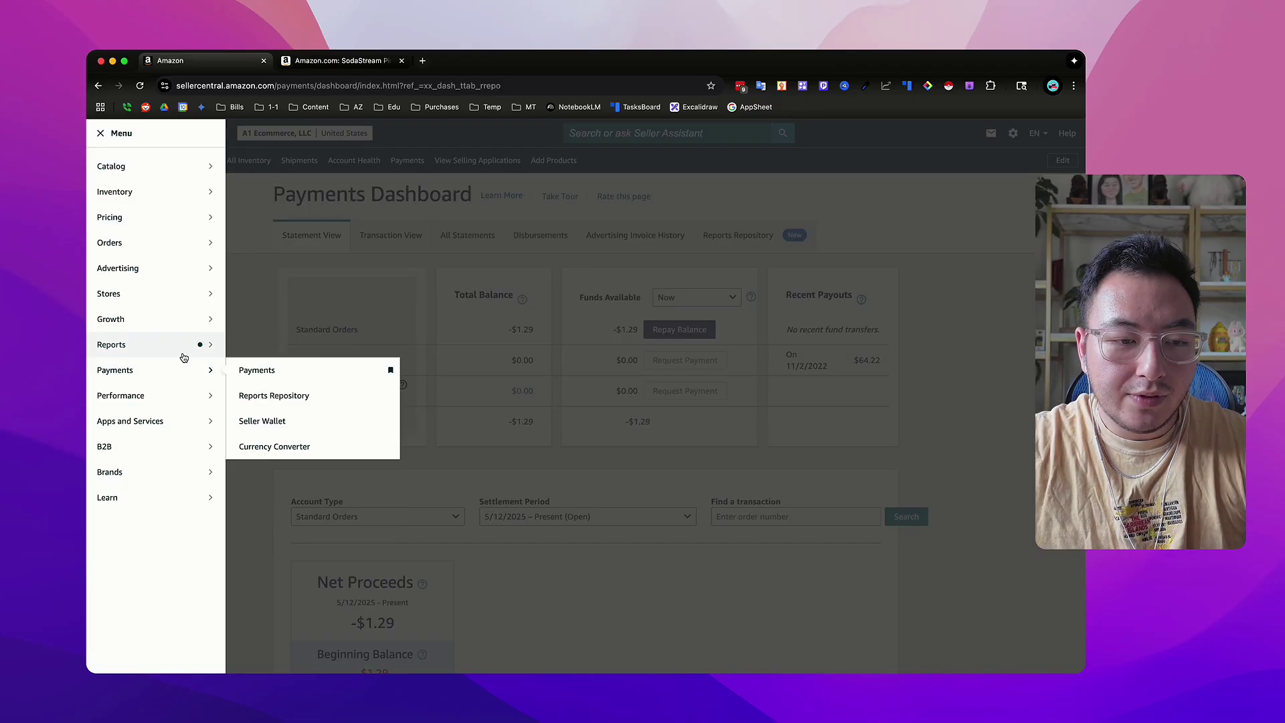
mouse_move(187, 399)
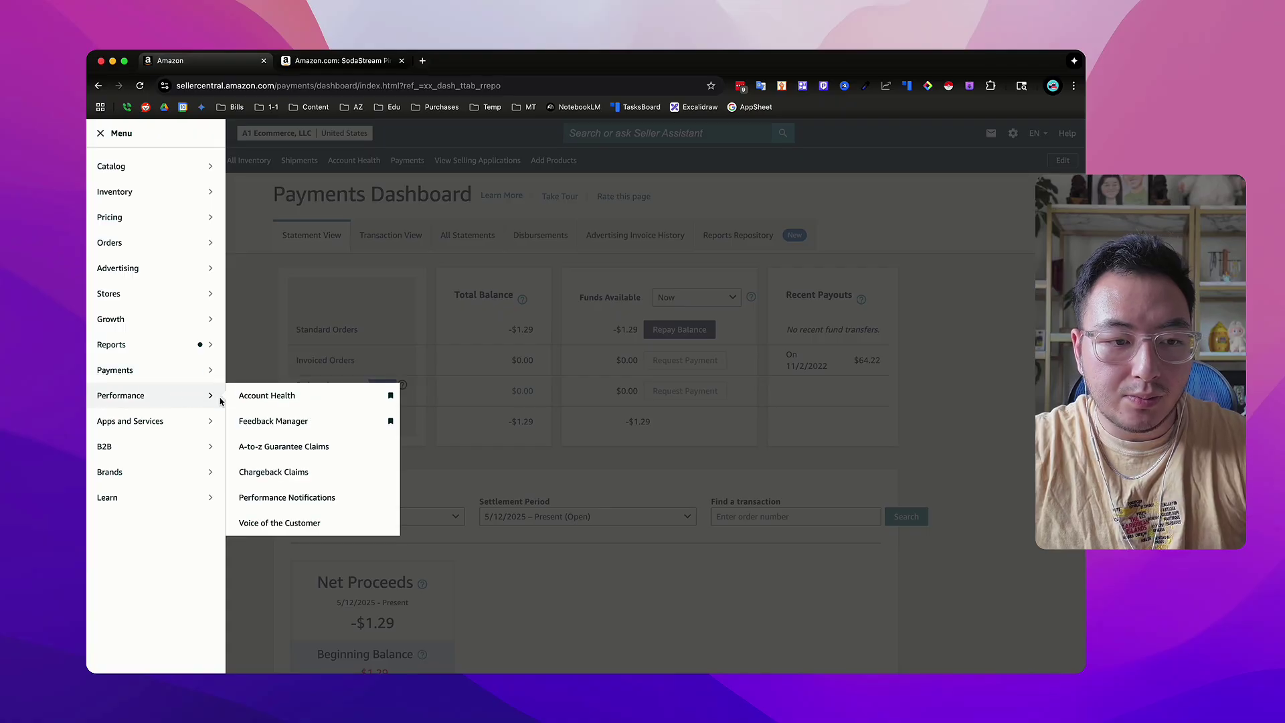
- Open Account Health and review its 0 Unhealthy rating and the flagged Regulatory Compliance issue
click(272, 397)
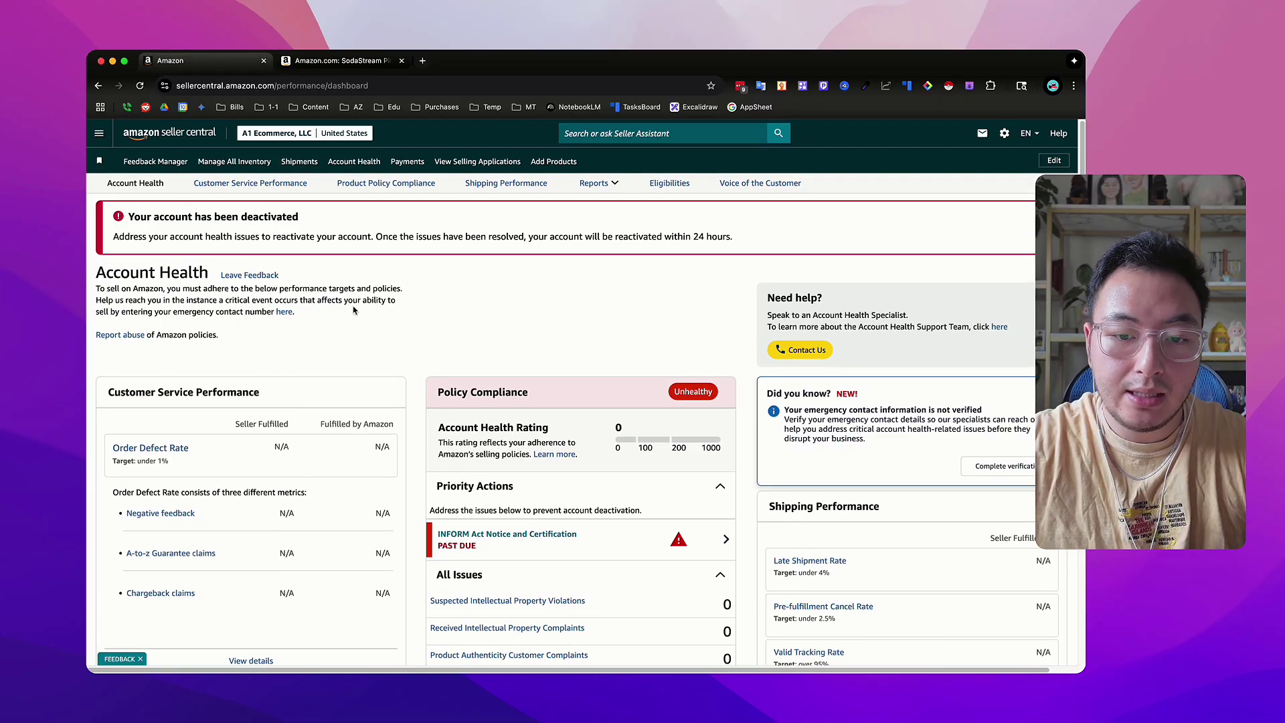
scroll(375, 307, down, 2)
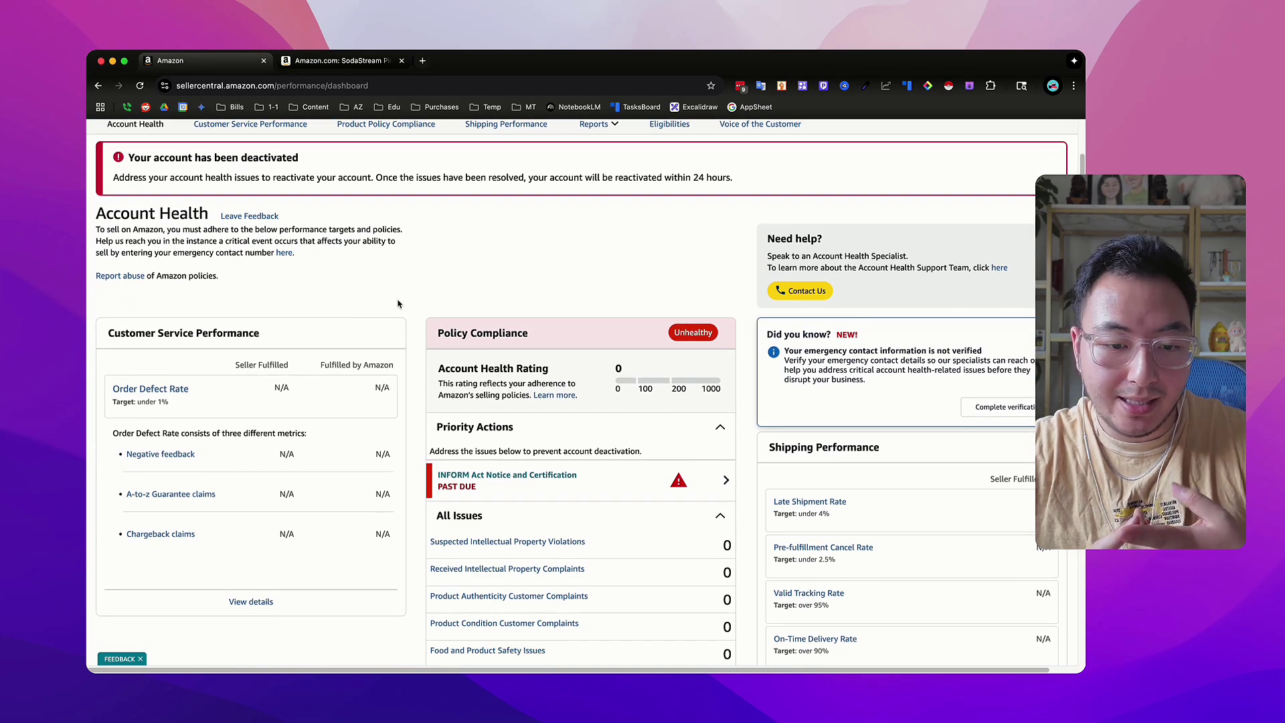
scroll(397, 304, down, 5)
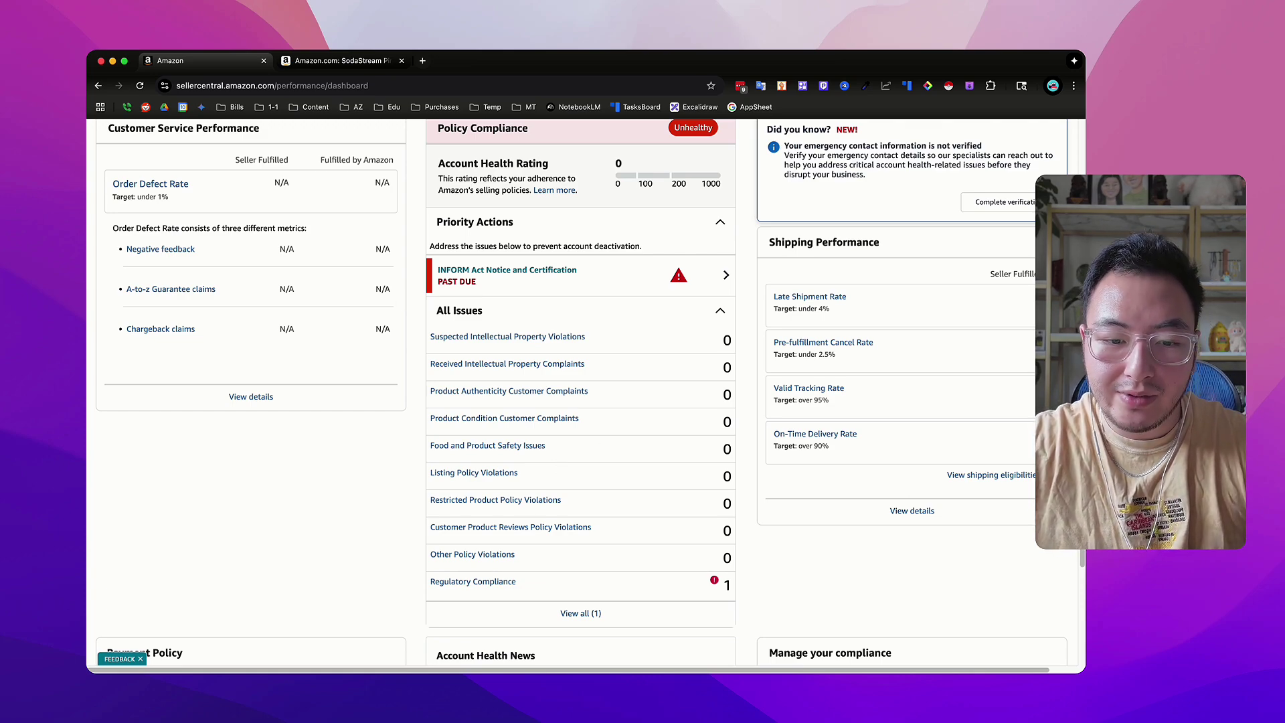
scroll(639, 375, up, 5)
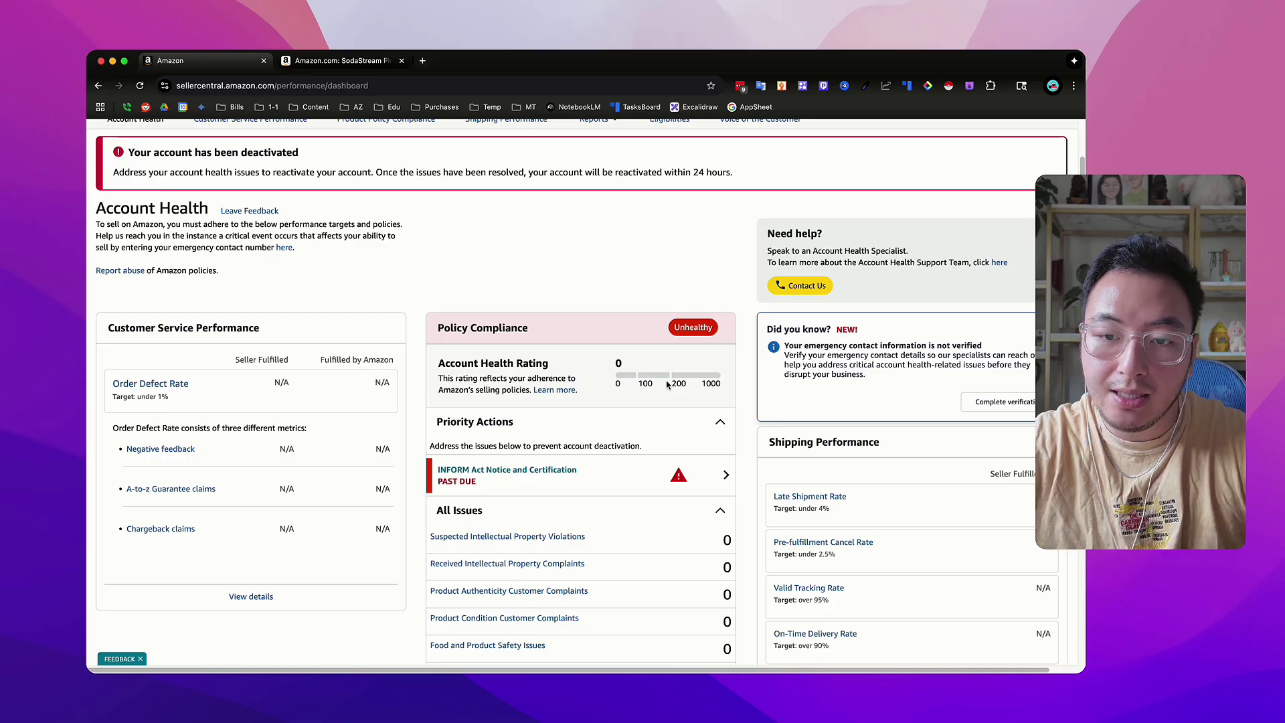
scroll(604, 443, down, 6)
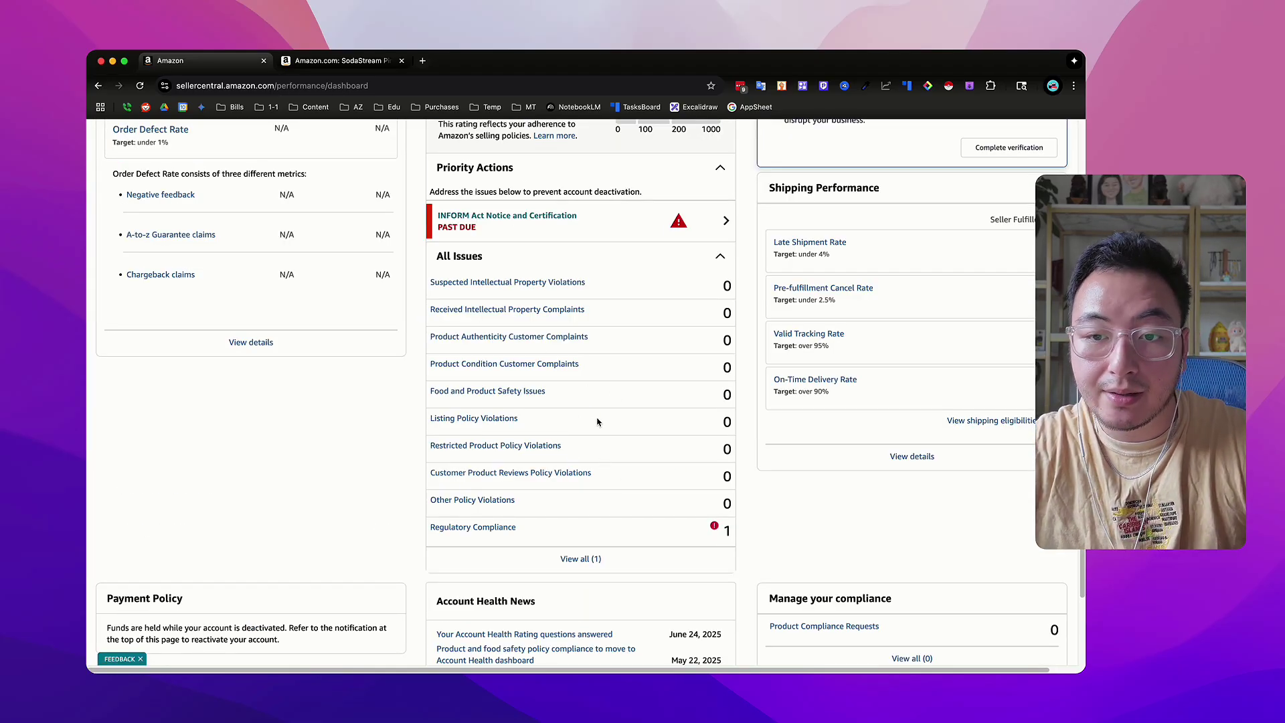
scroll(598, 421, up, 8)
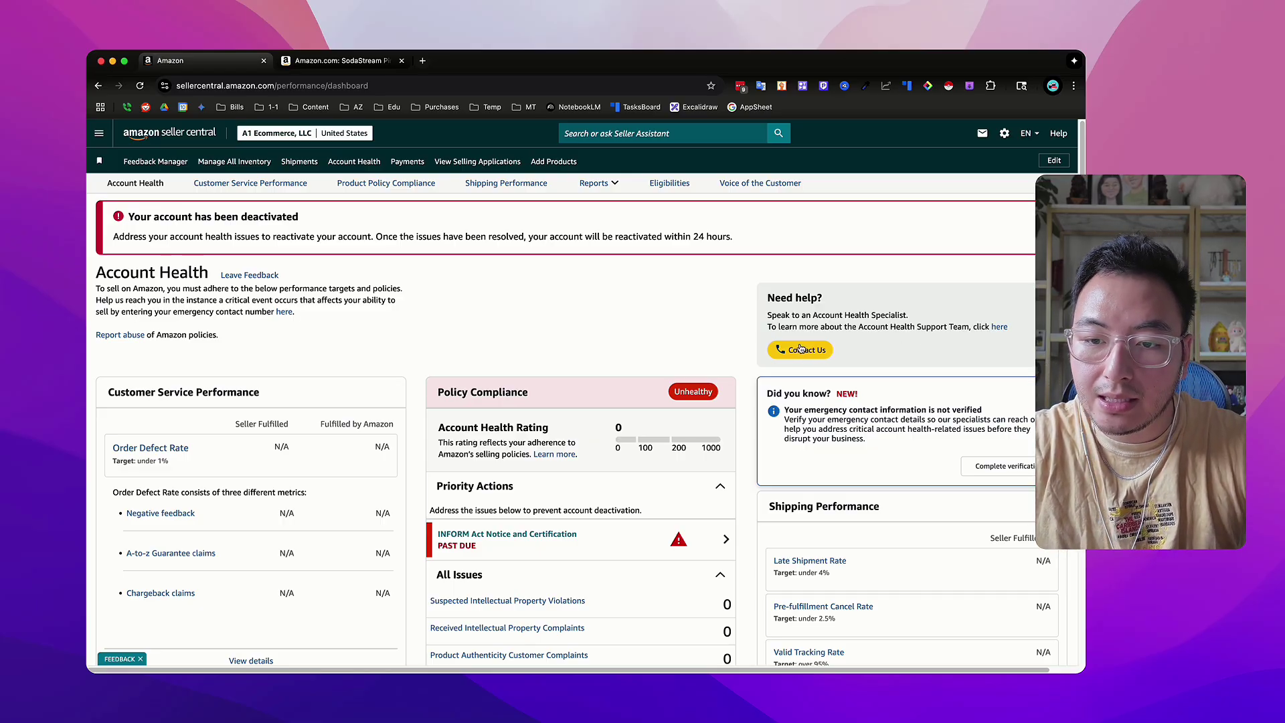
click(99, 133)
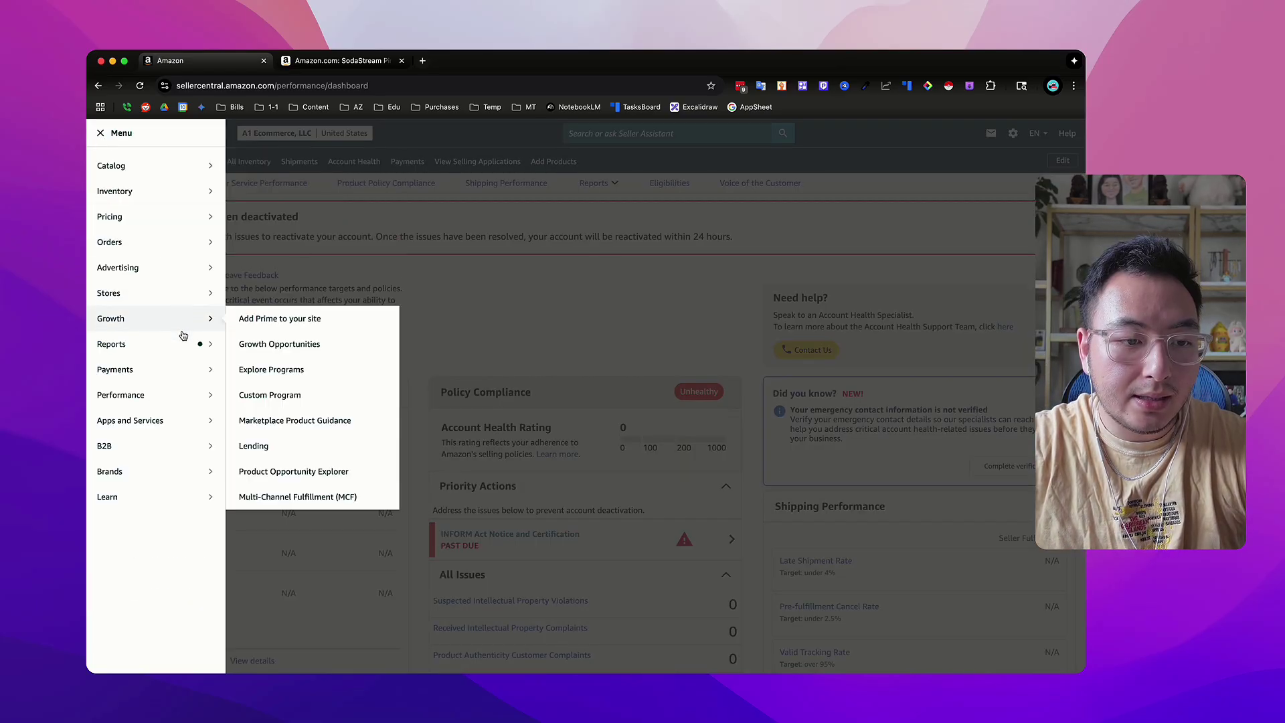
mouse_move(180, 390)
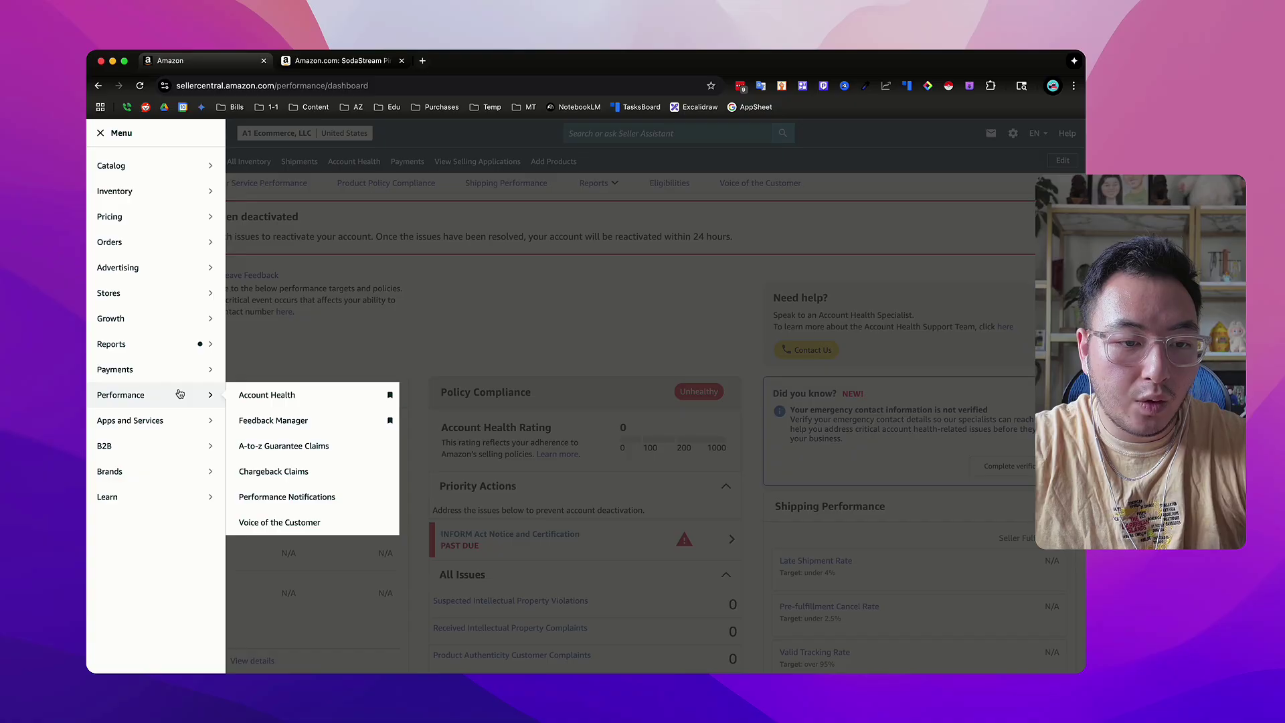
- Open Feedback Manager and point out the first feedback entry's rating and date
click(305, 422)
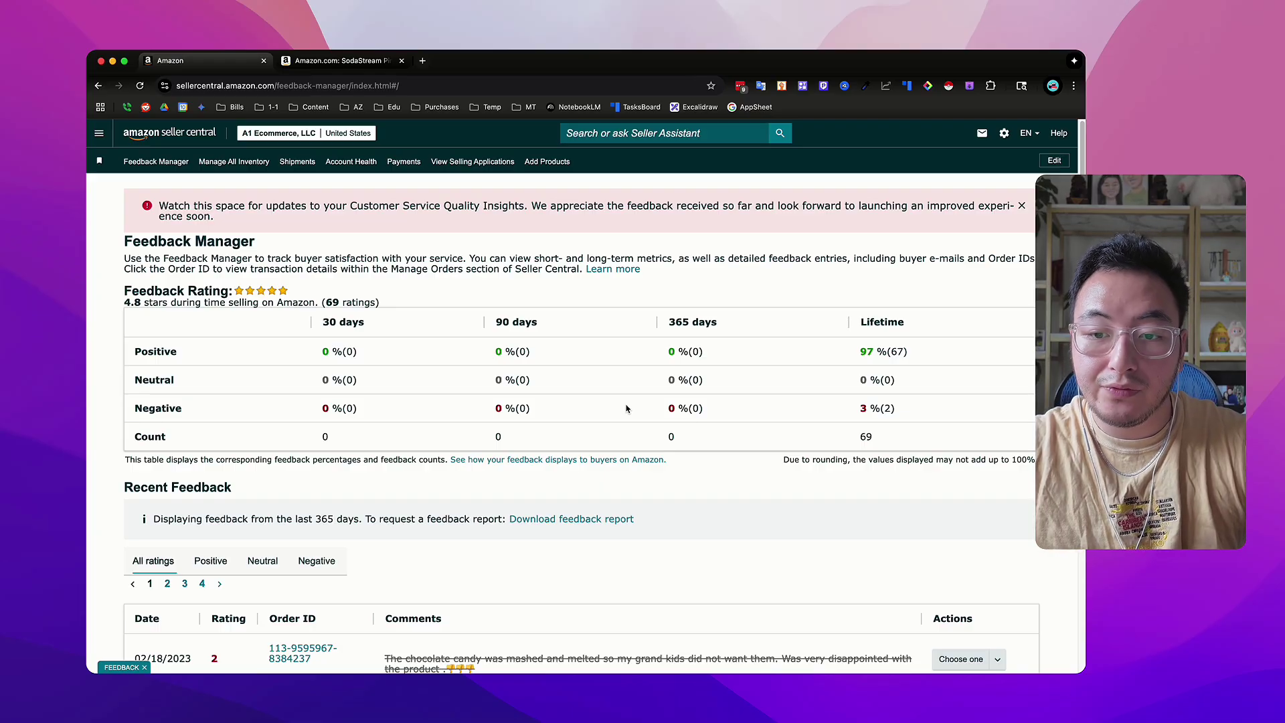
scroll(627, 409, down, 3)
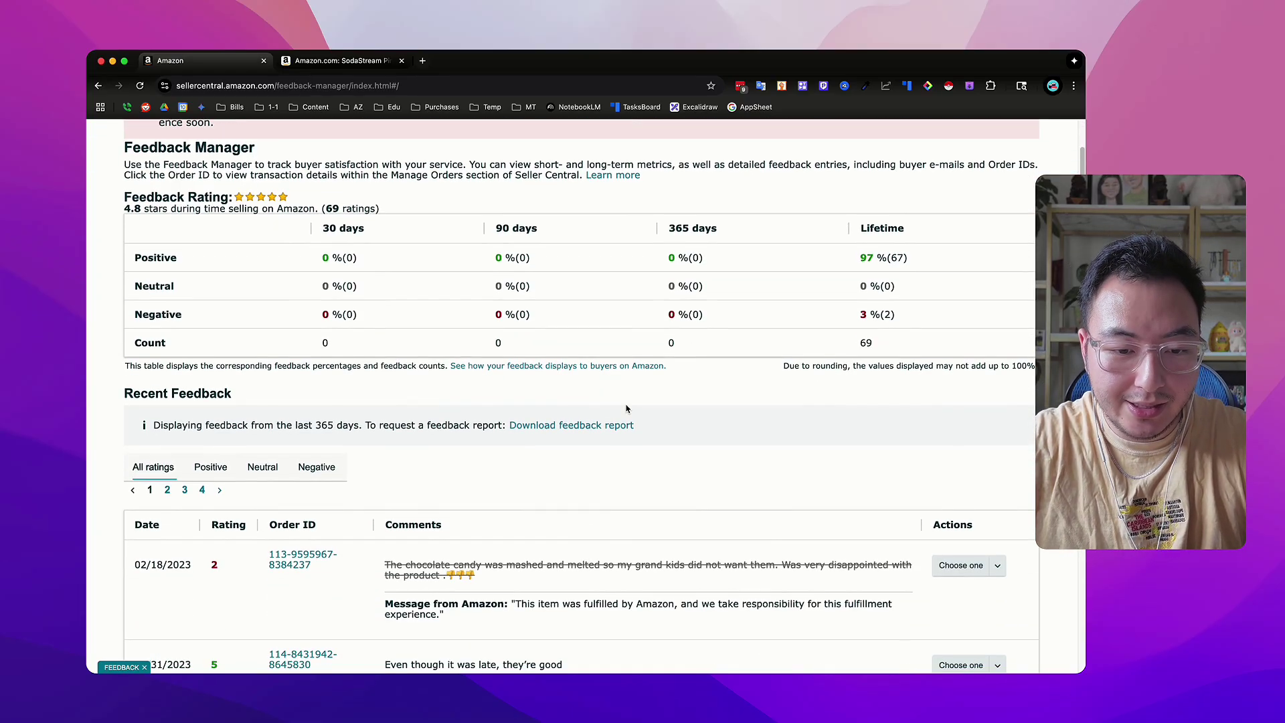
double_click(214, 494)
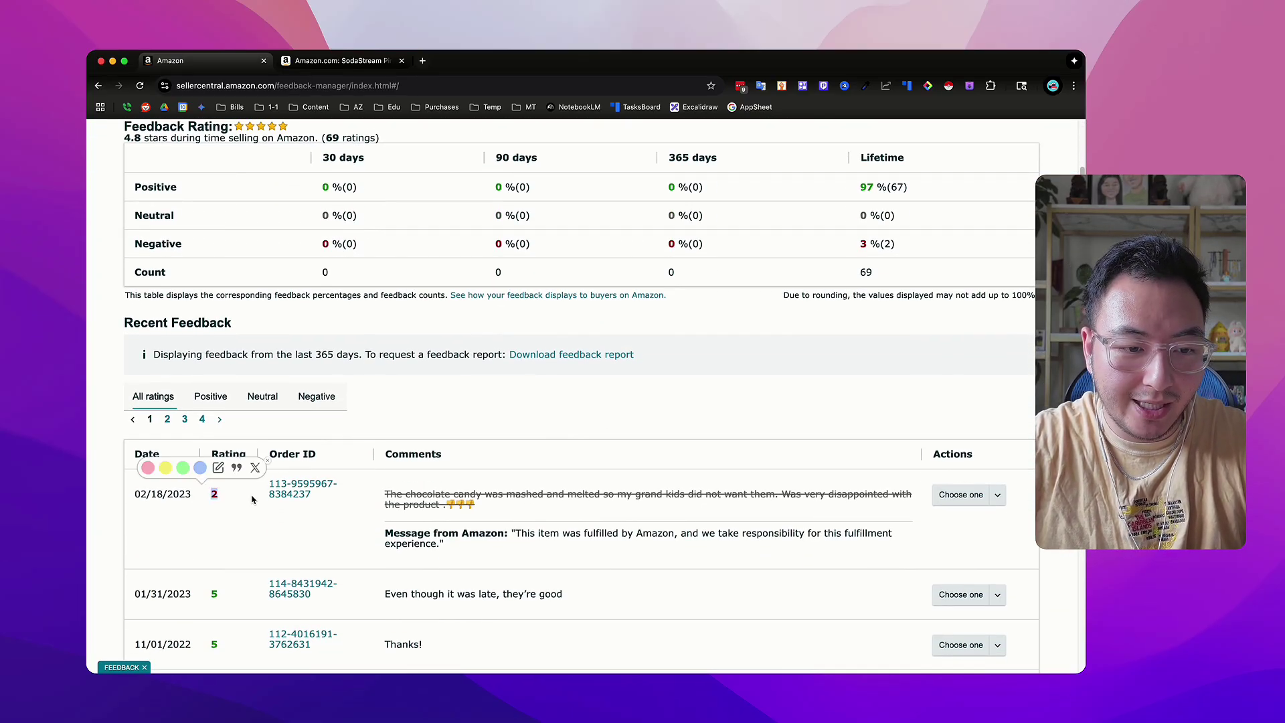
triple_click(161, 493)
click(564, 514)
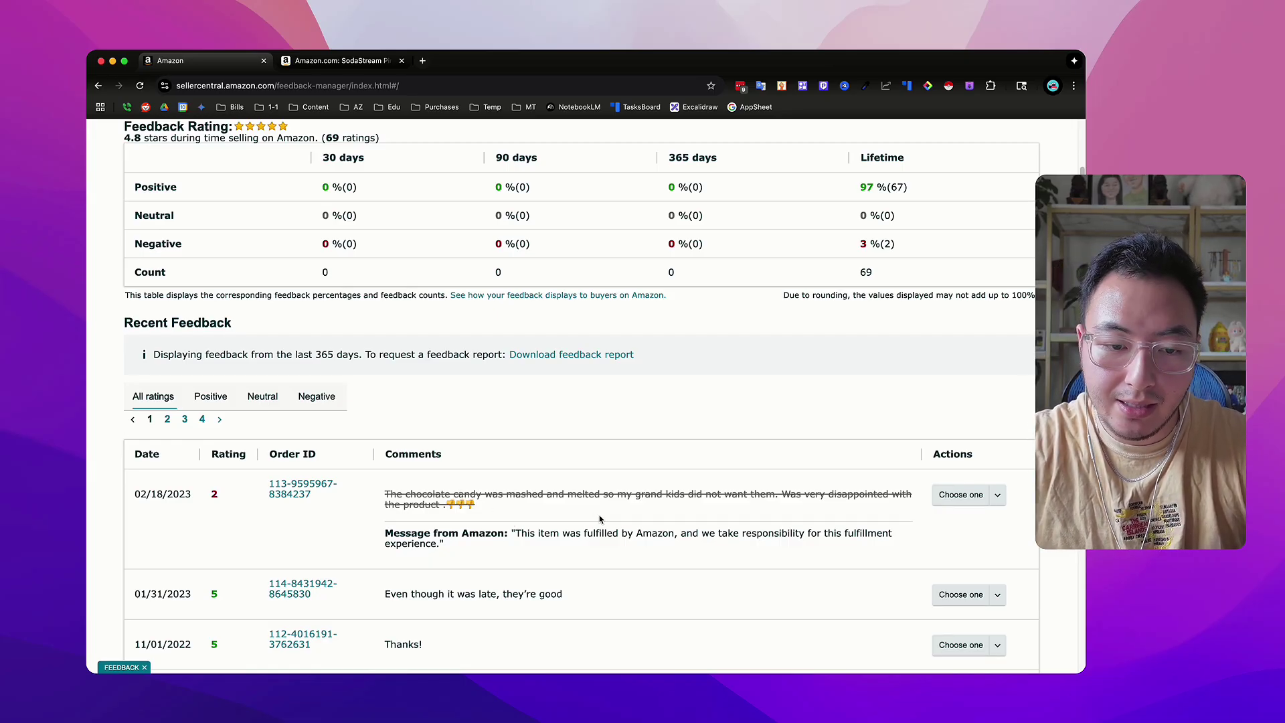
- Show the Actions choices for the negative and the second feedback entries
click(997, 495)
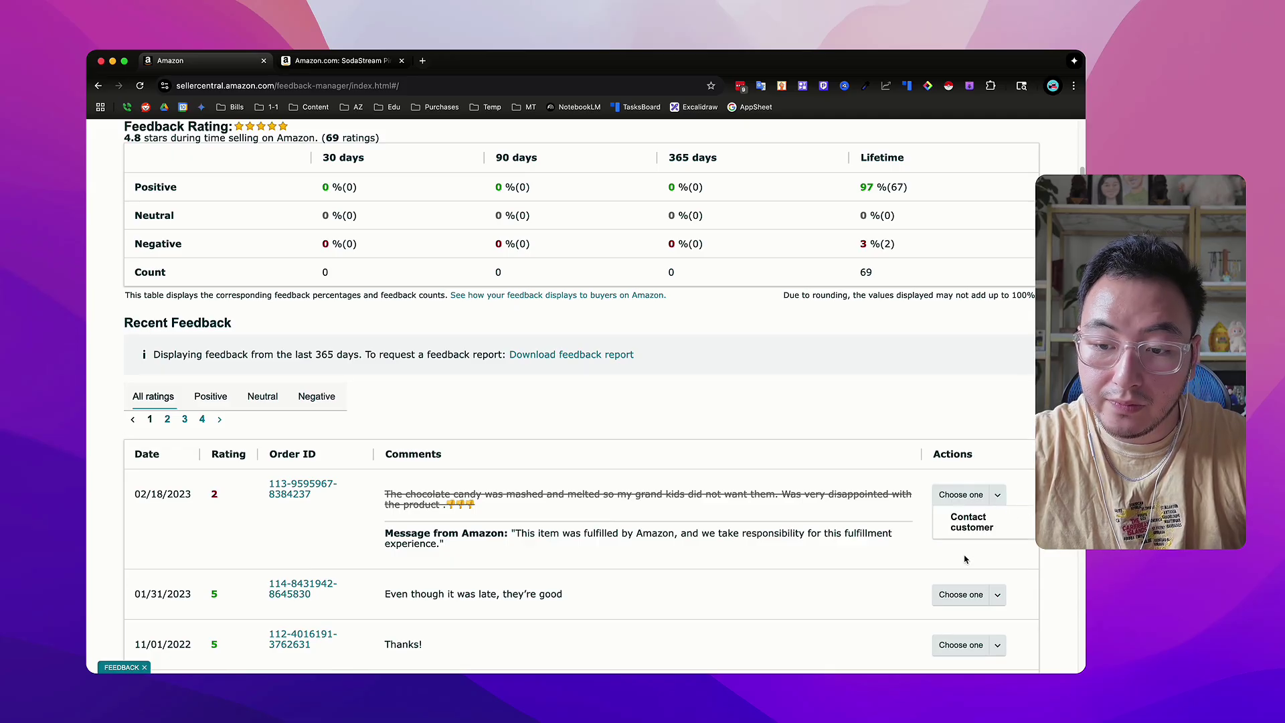
scroll(998, 536, down, 2)
click(997, 508)
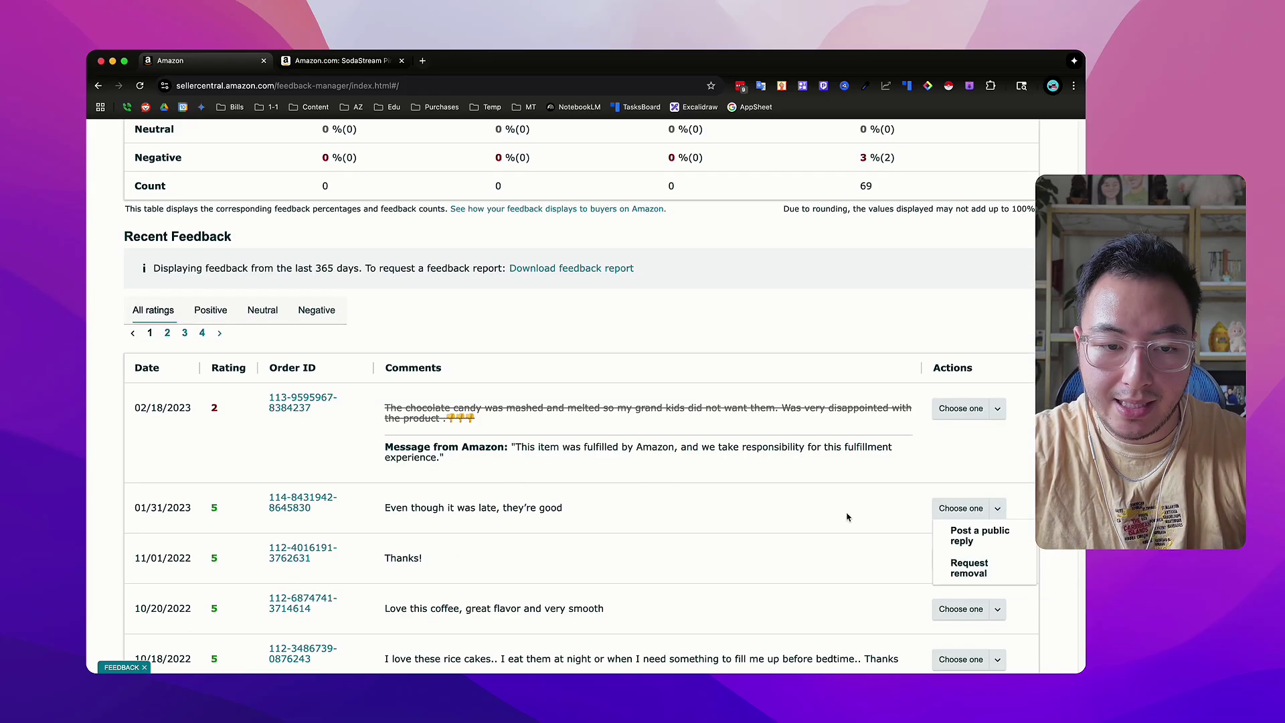
scroll(849, 516, up, 4)
- Point out the 3% lifetime negative feedback share
drag(858, 355, 927, 356)
click(887, 354)
click(924, 360)
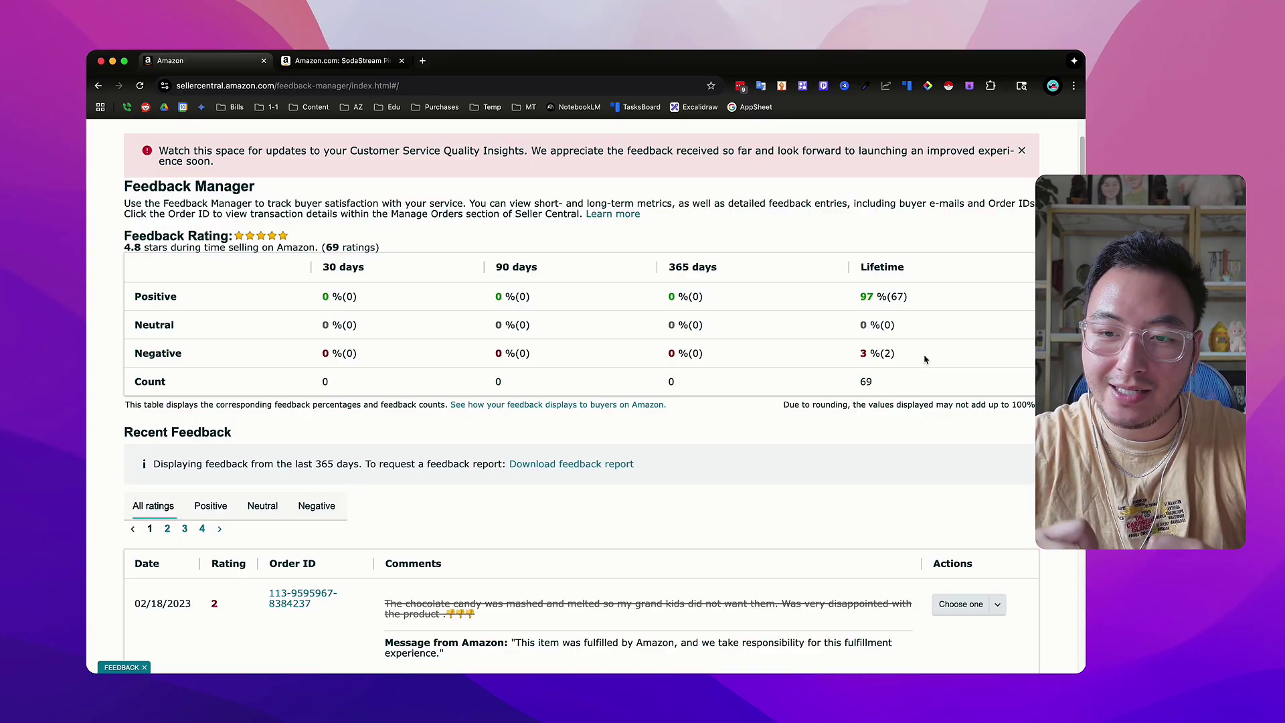
scroll(924, 359, up, 2)
click(101, 132)
mouse_move(176, 398)
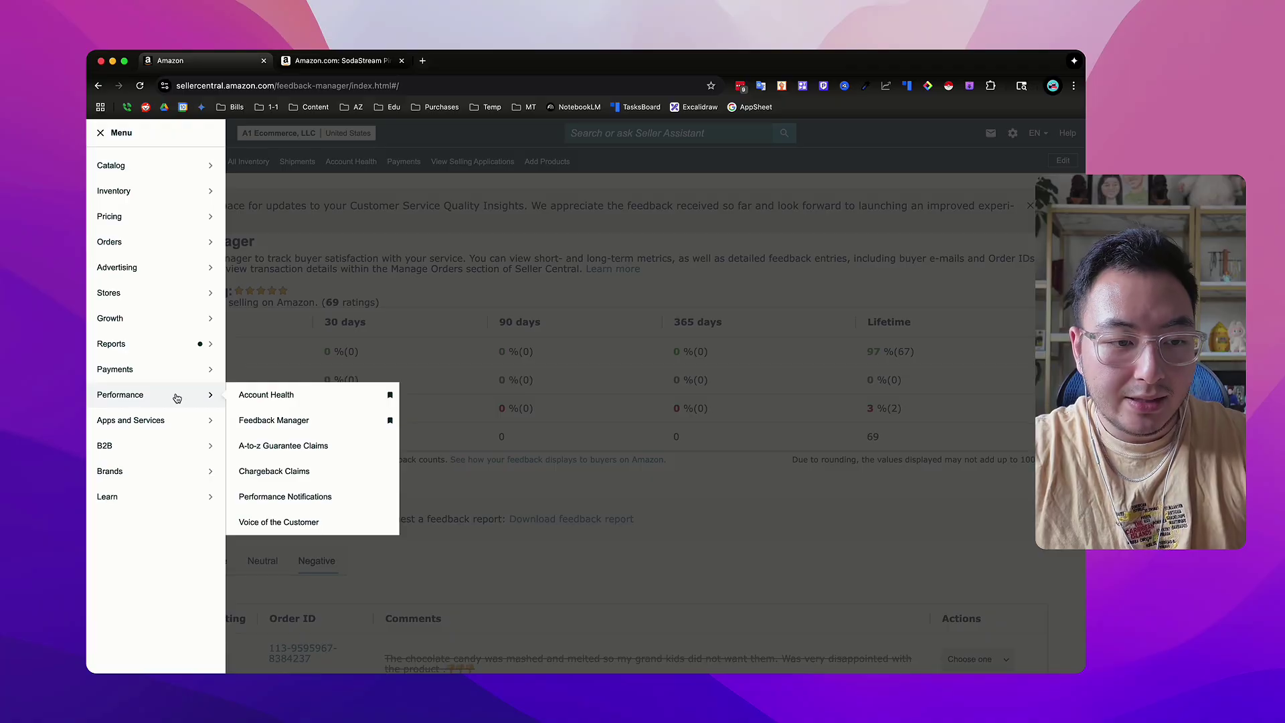
- Open Voice of the Customer to check its CX Health categories, all at 0 offer listings
click(300, 522)
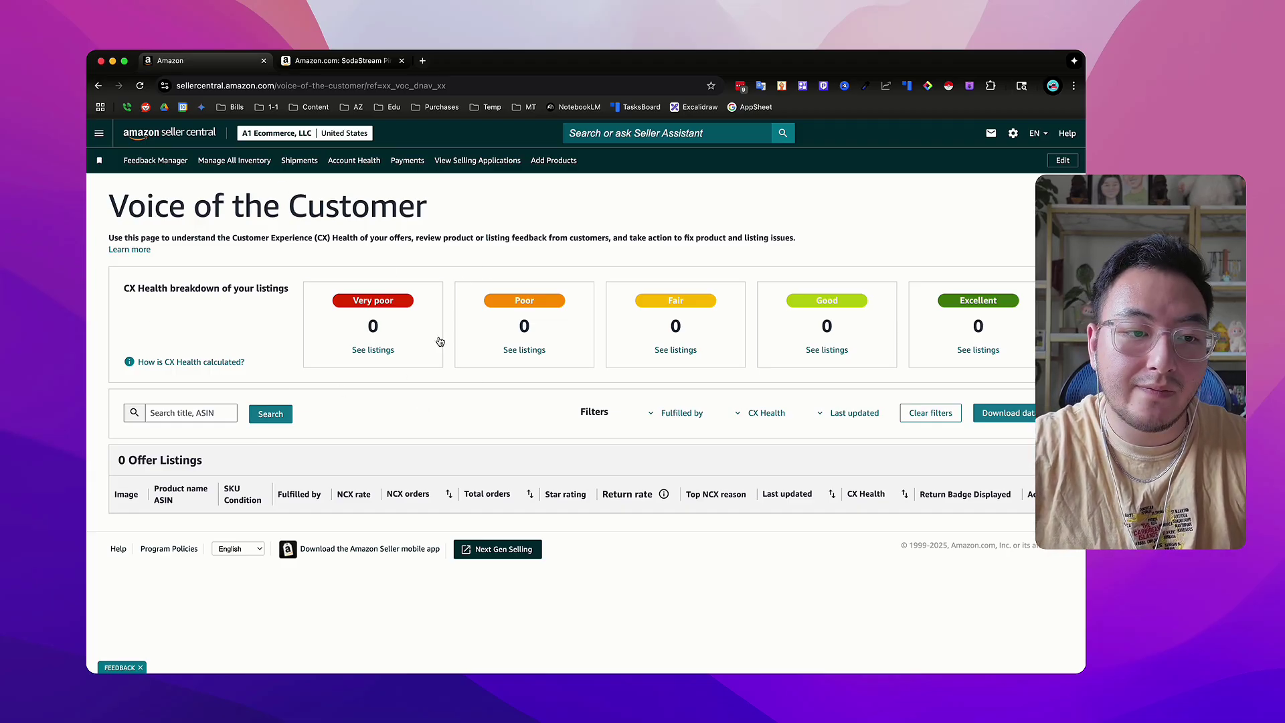
click(99, 134)
mouse_move(164, 425)
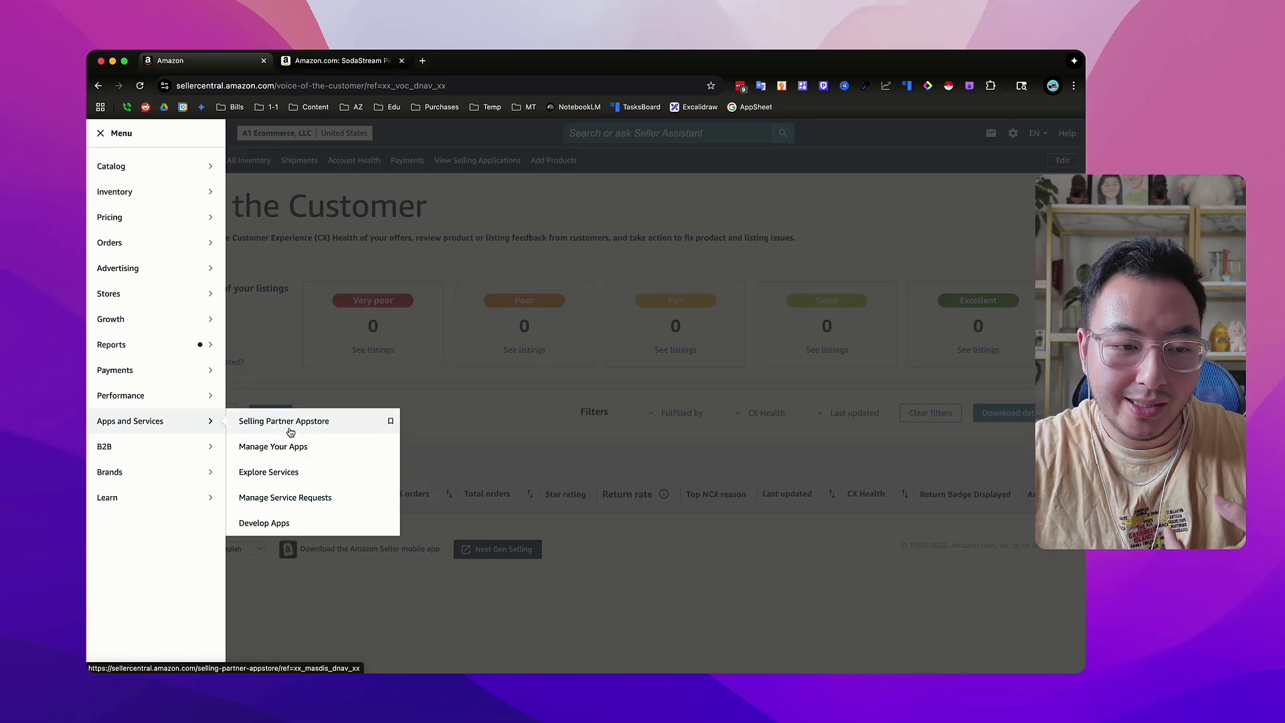
- Open B2B Central, review its notice that all business offers are suppressed, and reopen the Menu
mouse_move(159, 454)
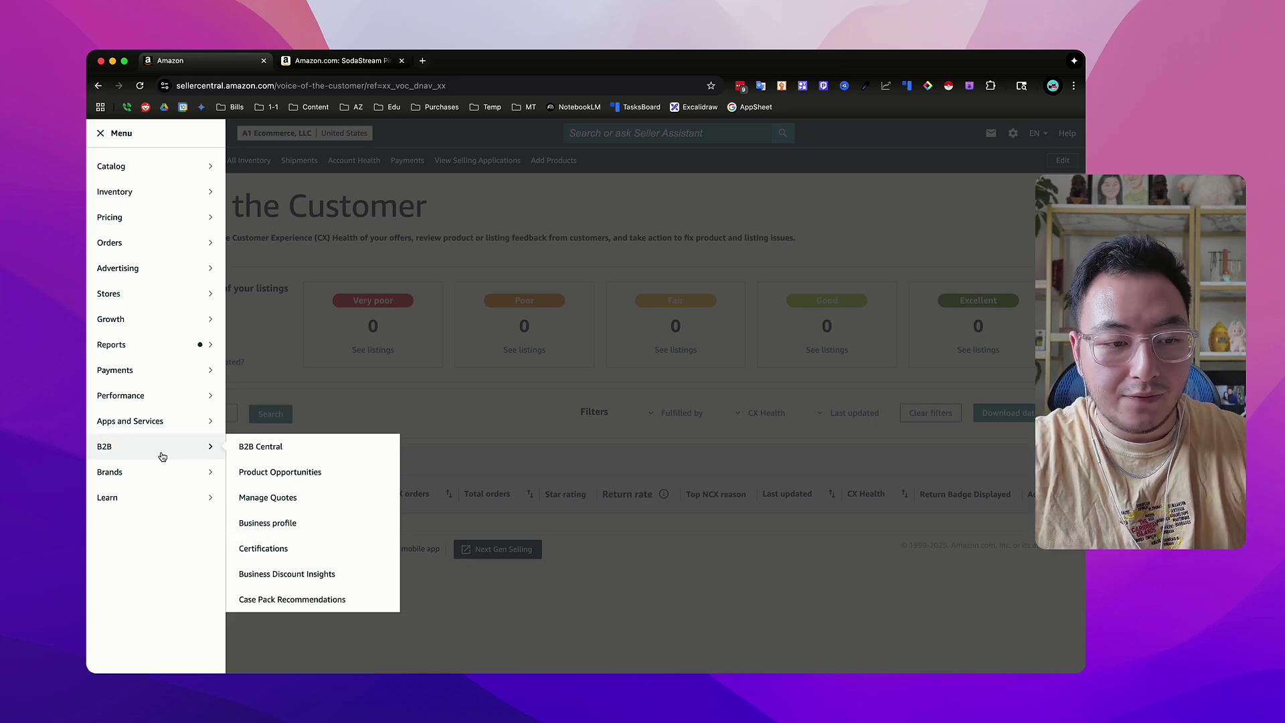
click(260, 446)
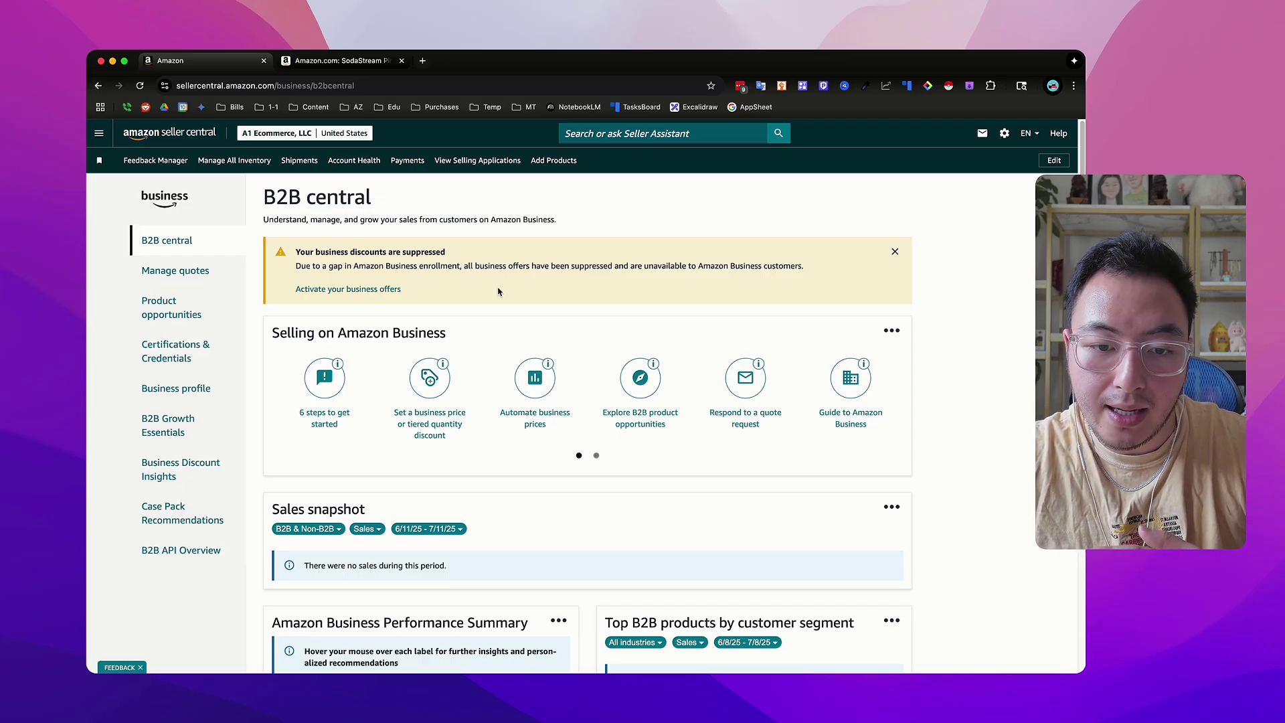
click(99, 133)
mouse_move(130, 444)
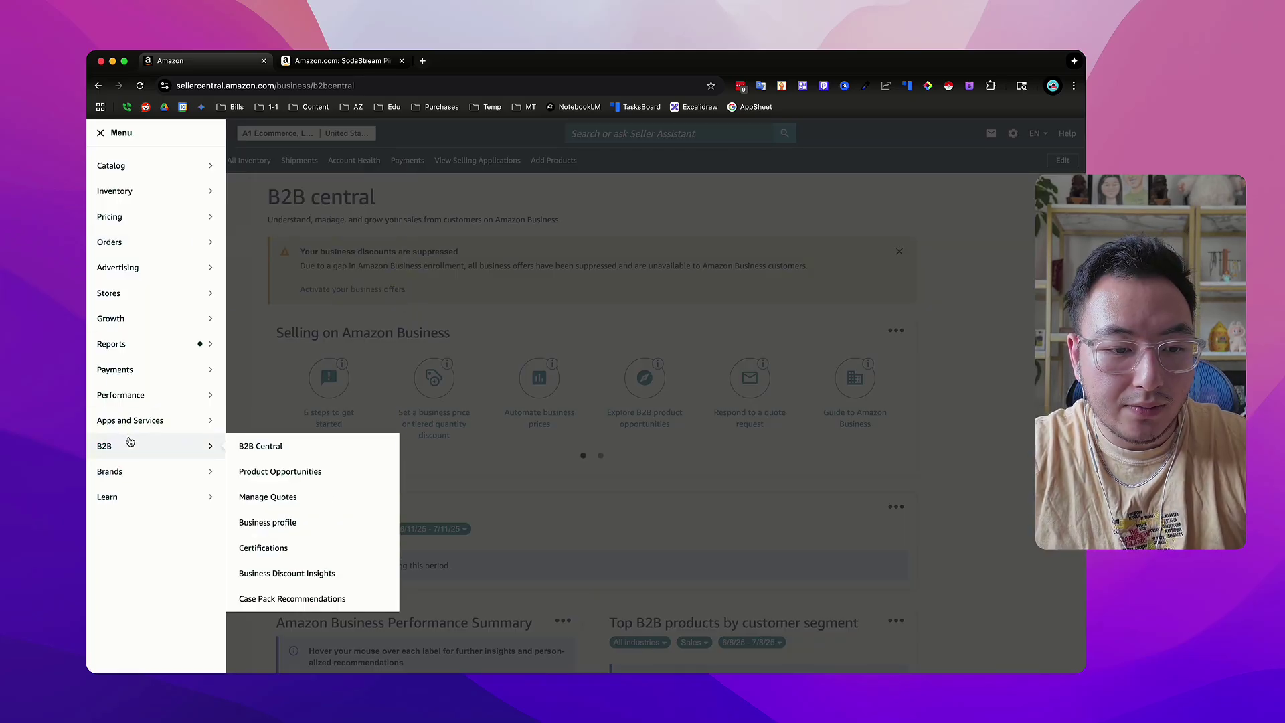
- Browse the Brands and Learn menu sections, close the menu, and go to Manage All Inventory
mouse_move(132, 470)
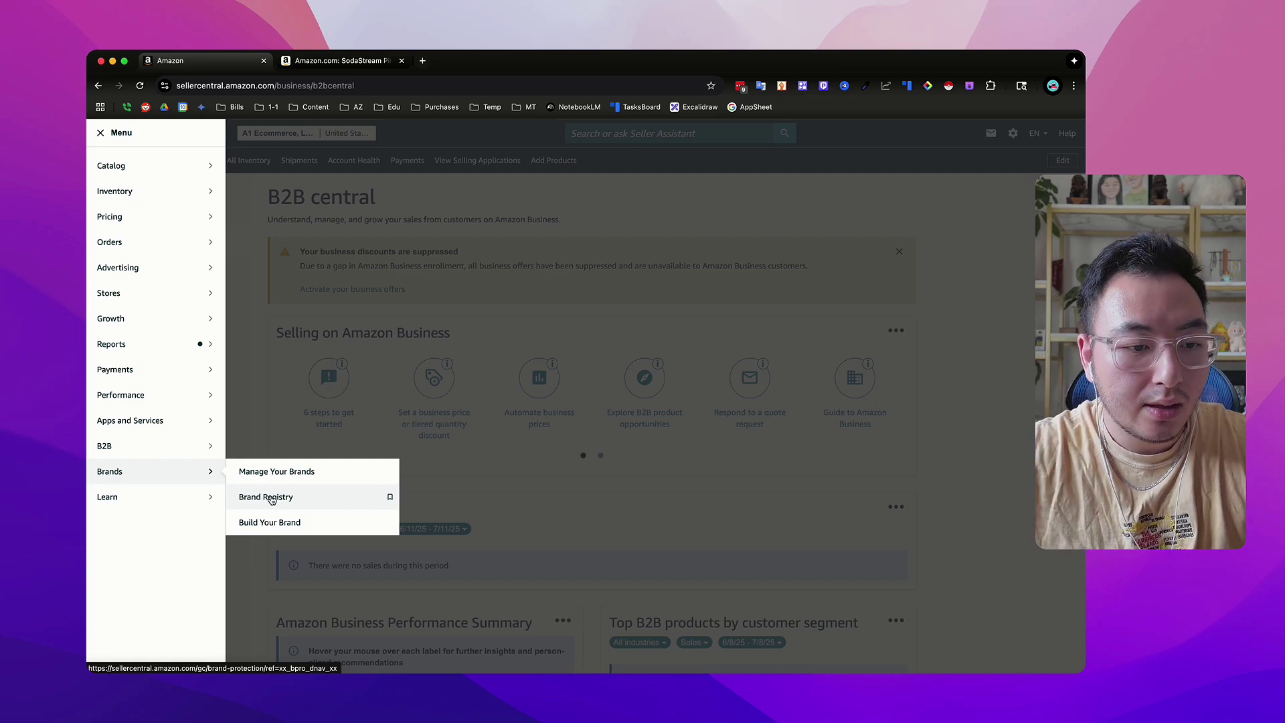
mouse_move(156, 496)
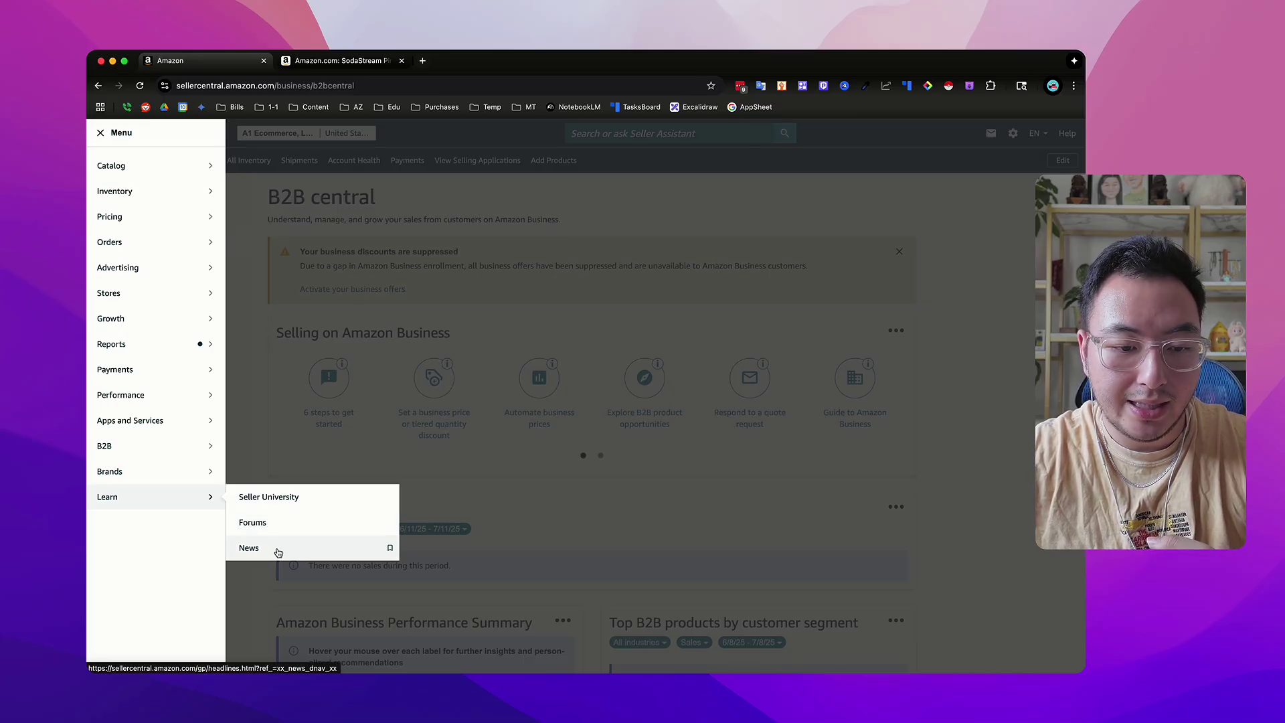
click(661, 259)
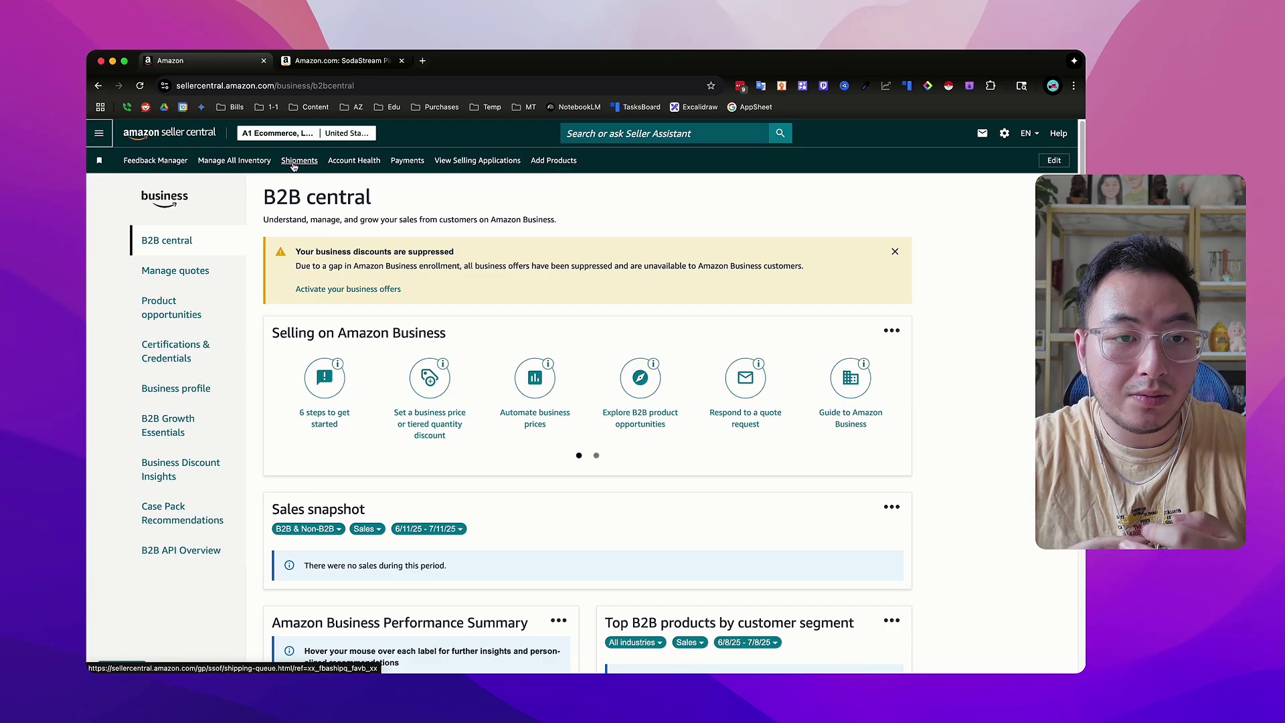
click(236, 161)
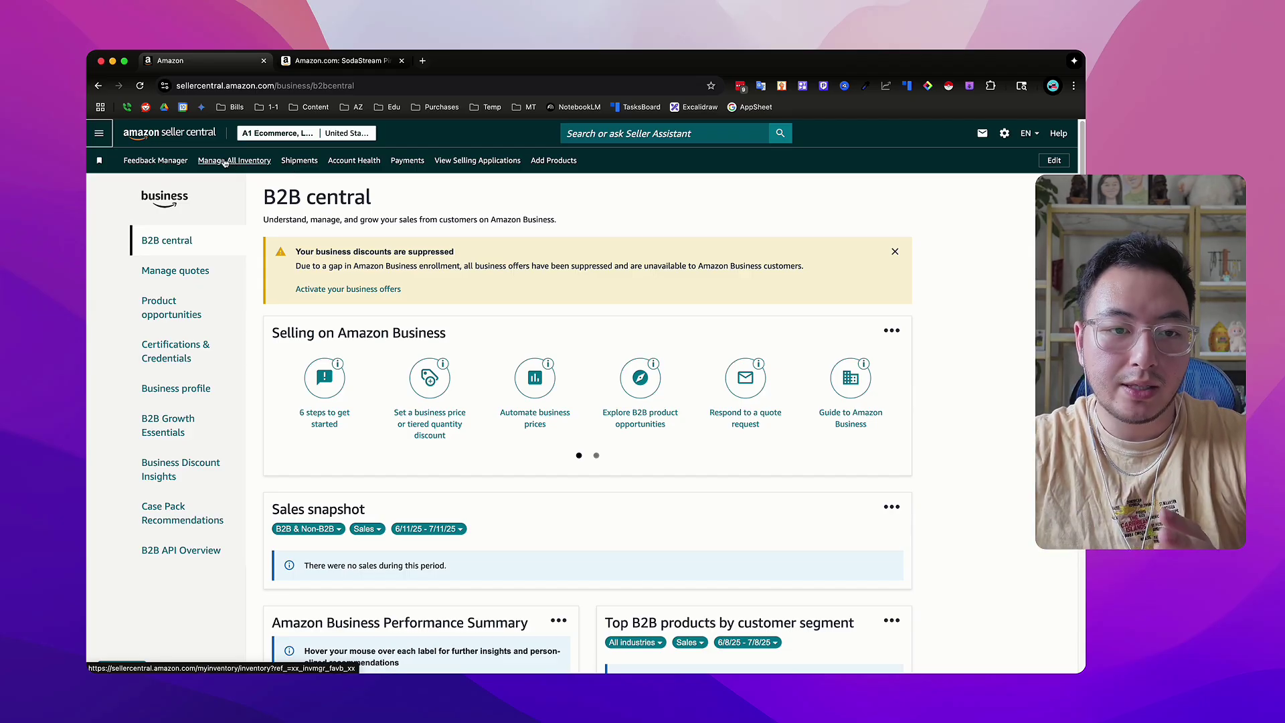